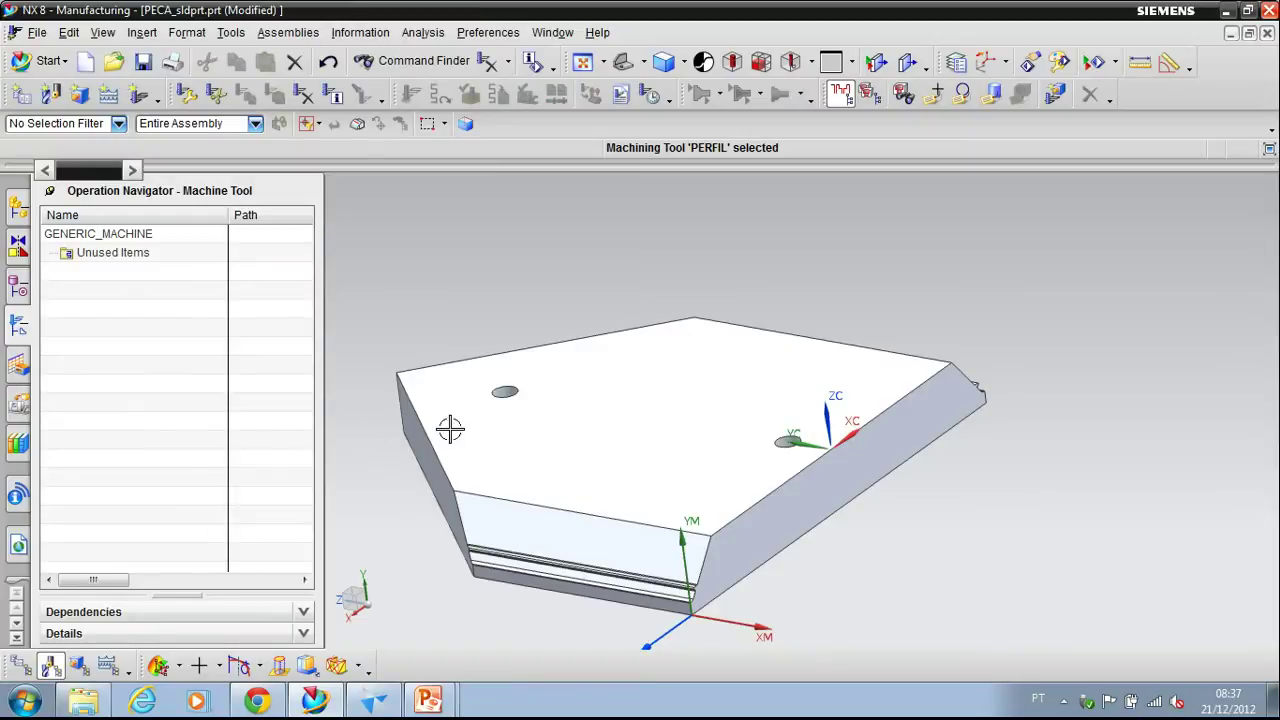
# - Create a mill_planar tool of the user-defined mill subtype, named MILL_USER_DEFINED, under GENERIC_MACHINE
pyautogui.moveTo(405, 440); pyautogui.dragTo(329, 343, button='middle')
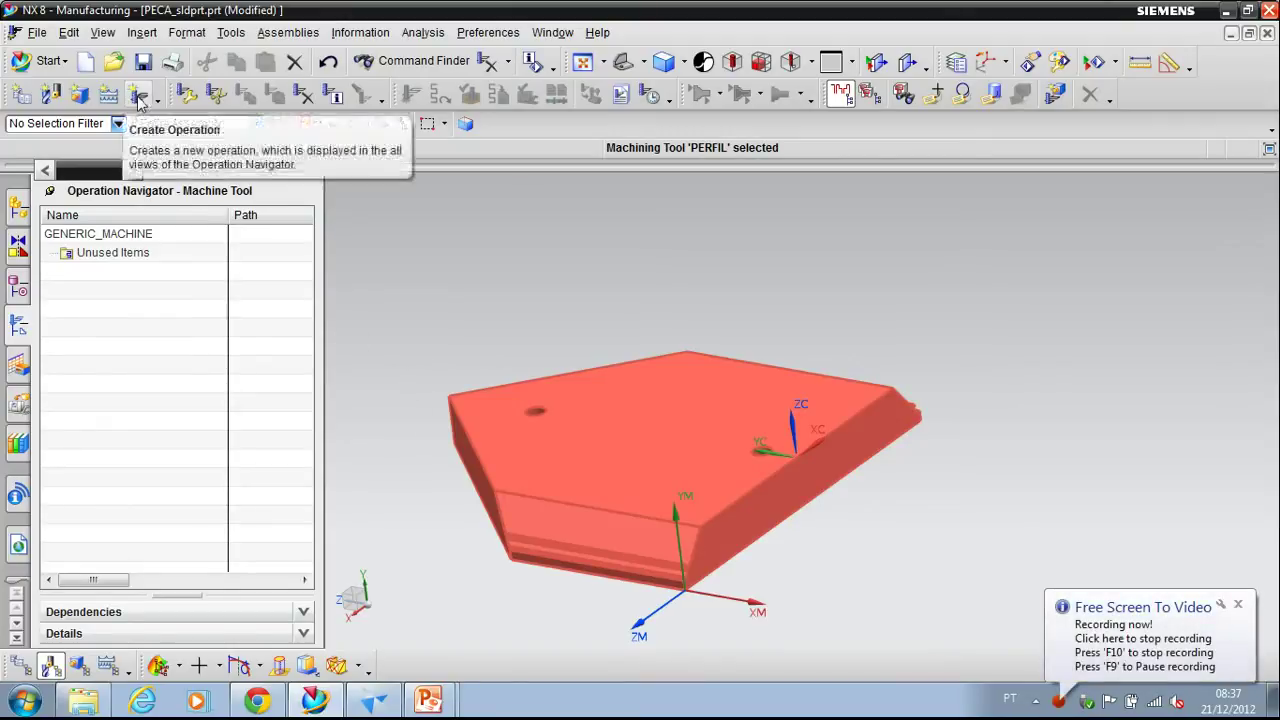
pyautogui.click(52, 95)
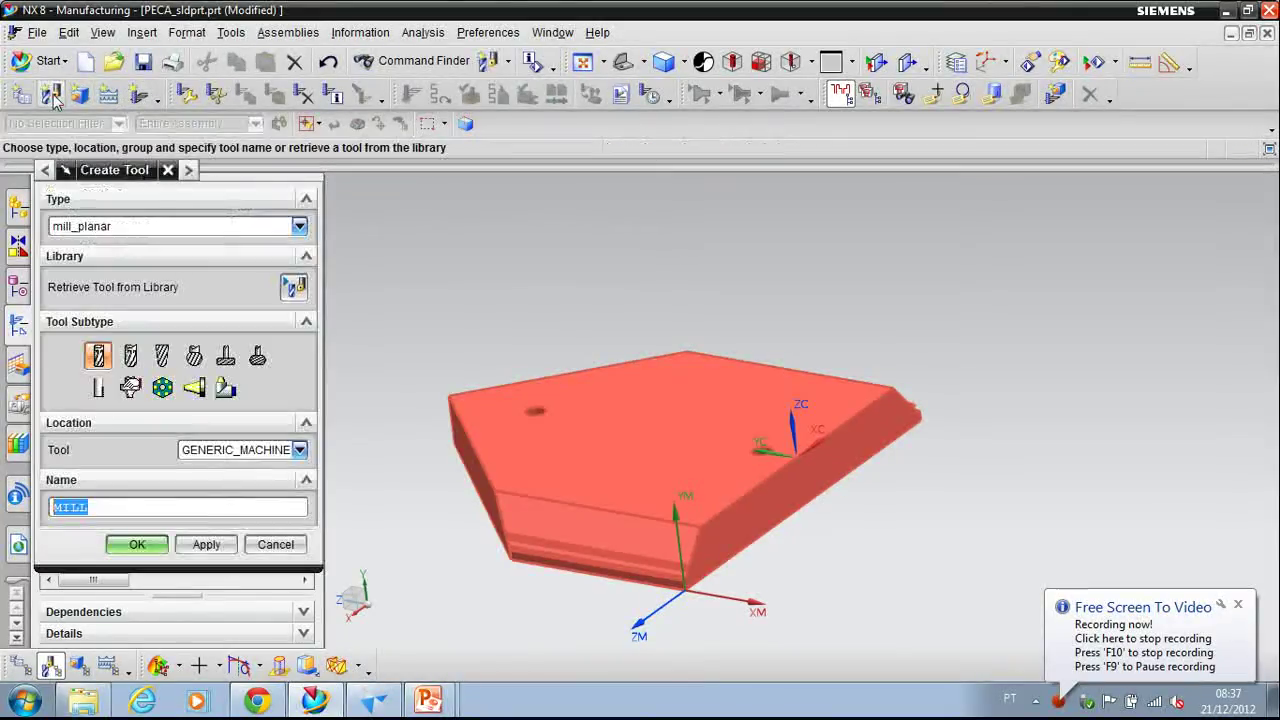
pyautogui.click(113, 229)
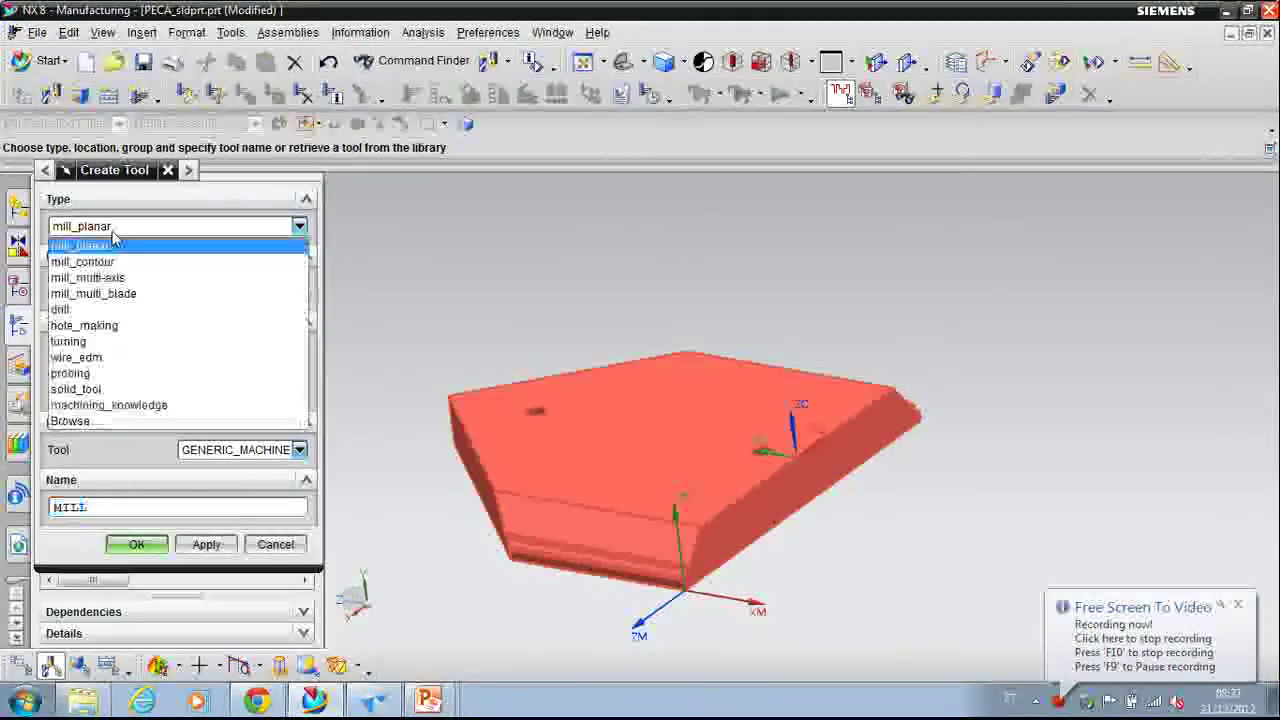
pyautogui.click(100, 246)
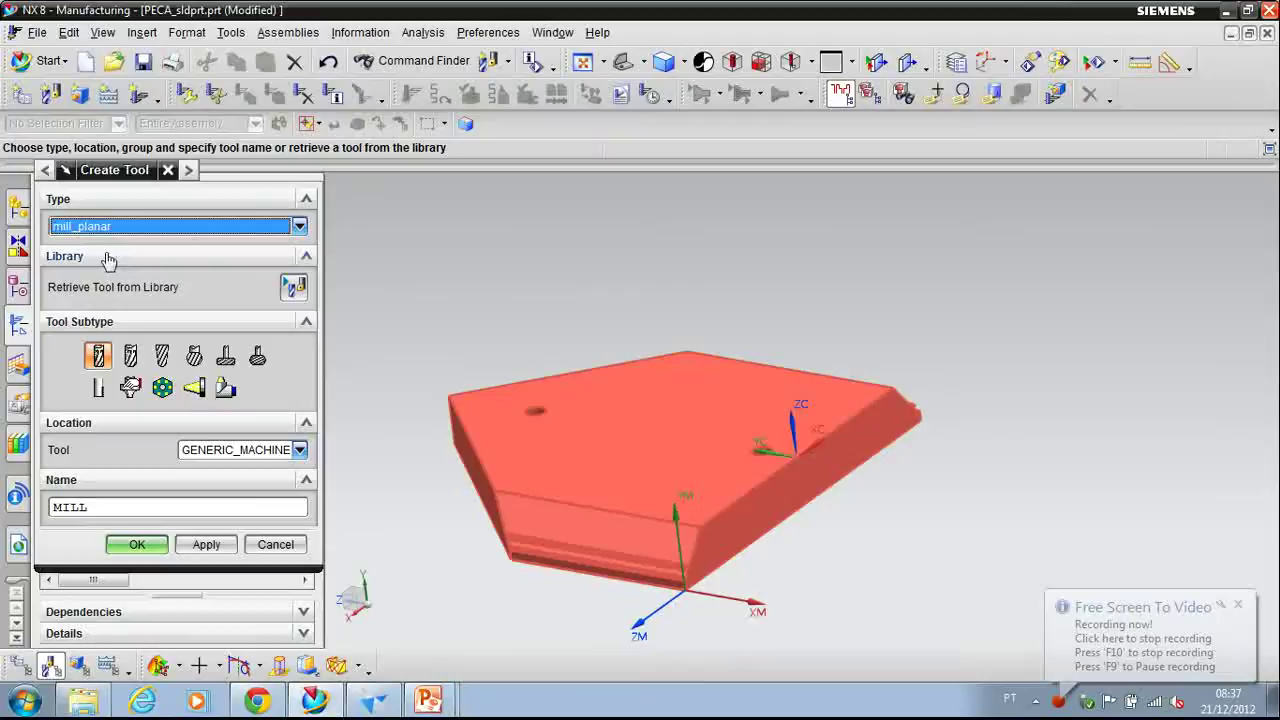
pyautogui.click(128, 389)
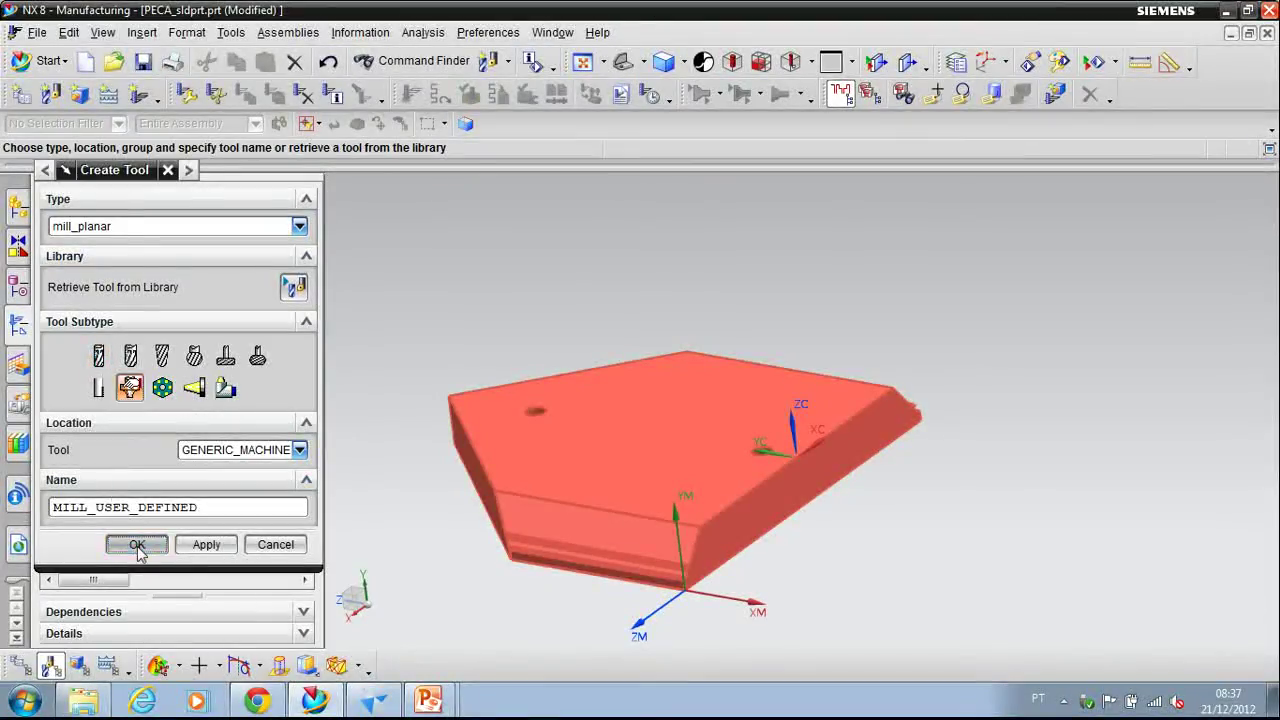
pyautogui.click(137, 545)
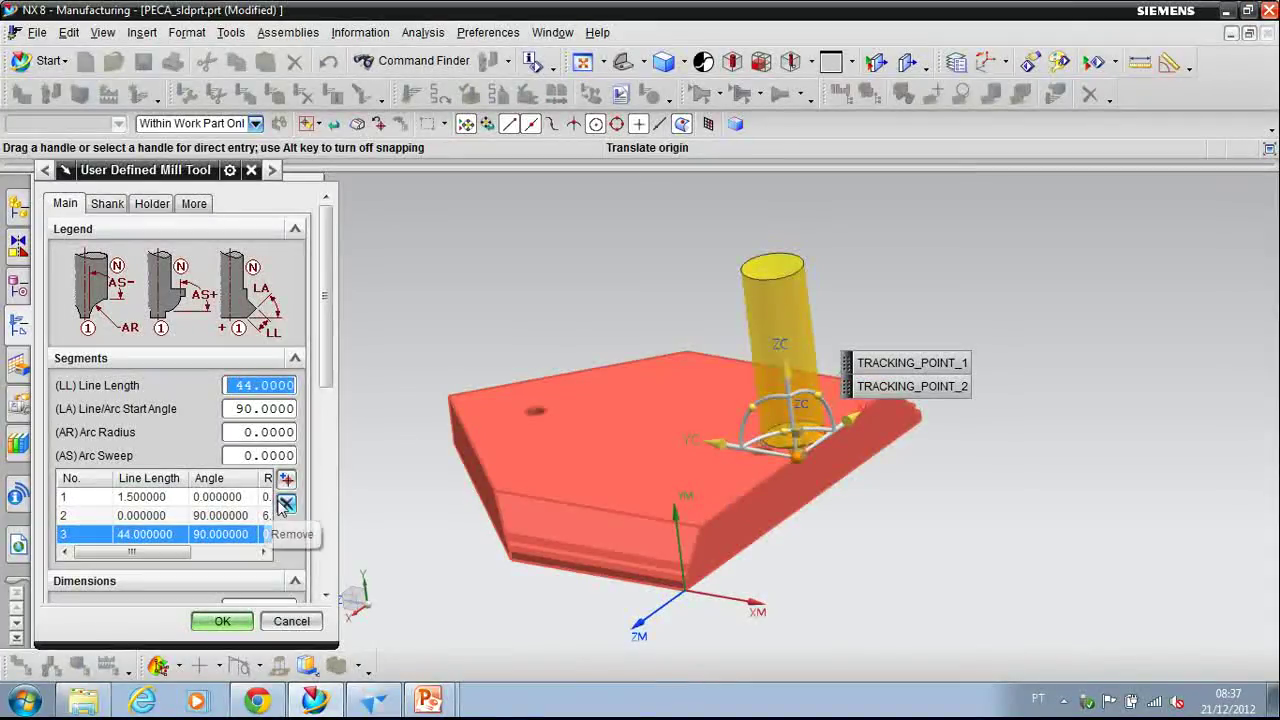
# - Remove all three default segments from the user-defined mill tool's profile
pyautogui.click(285, 504)
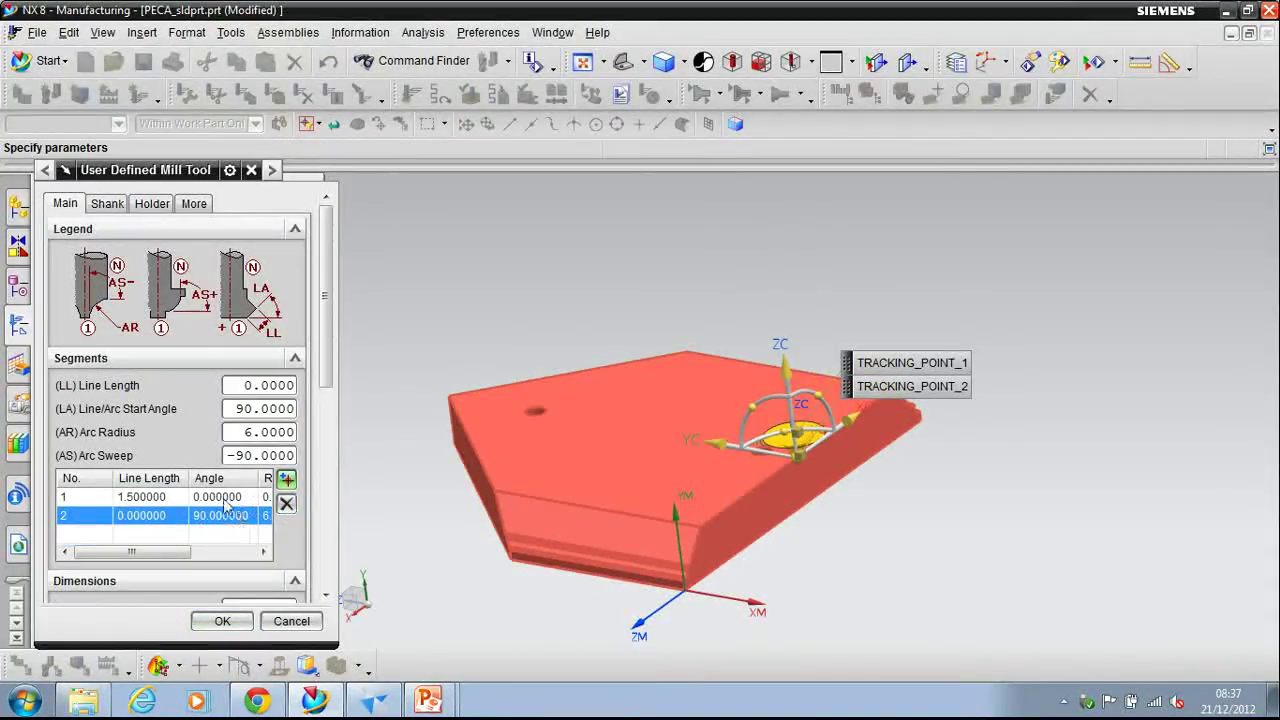
pyautogui.click(285, 504)
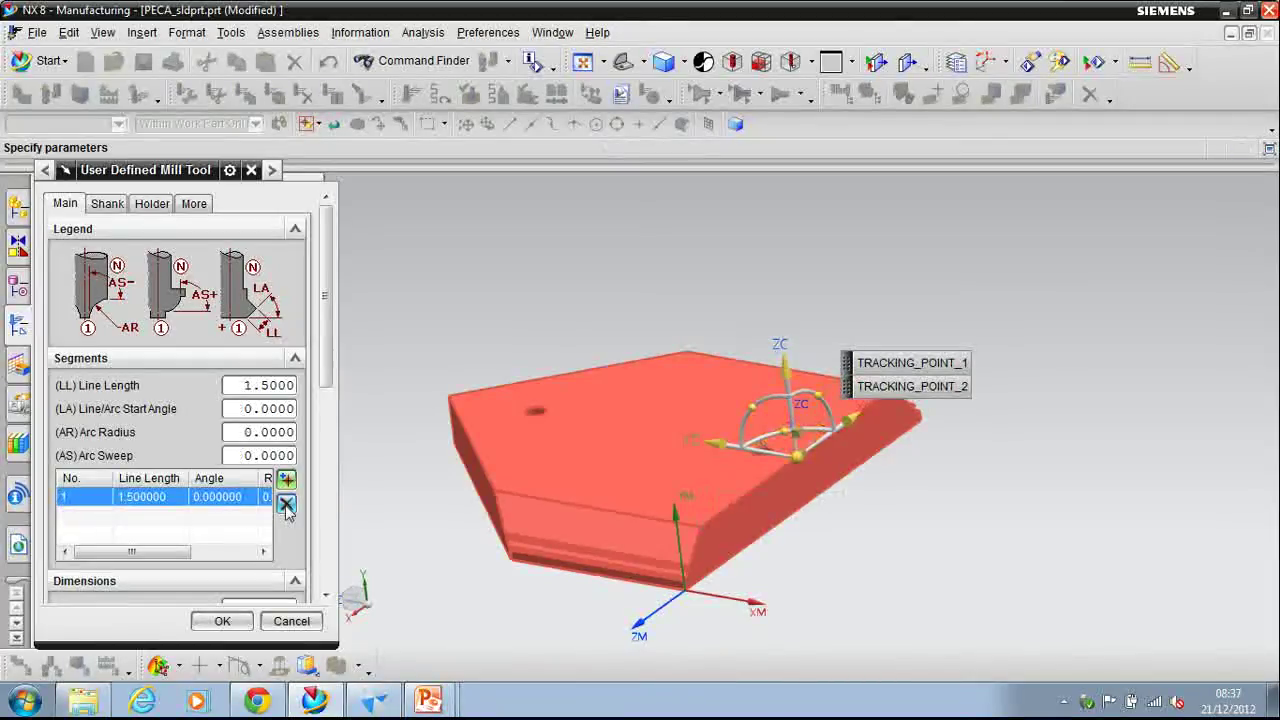
pyautogui.click(285, 504)
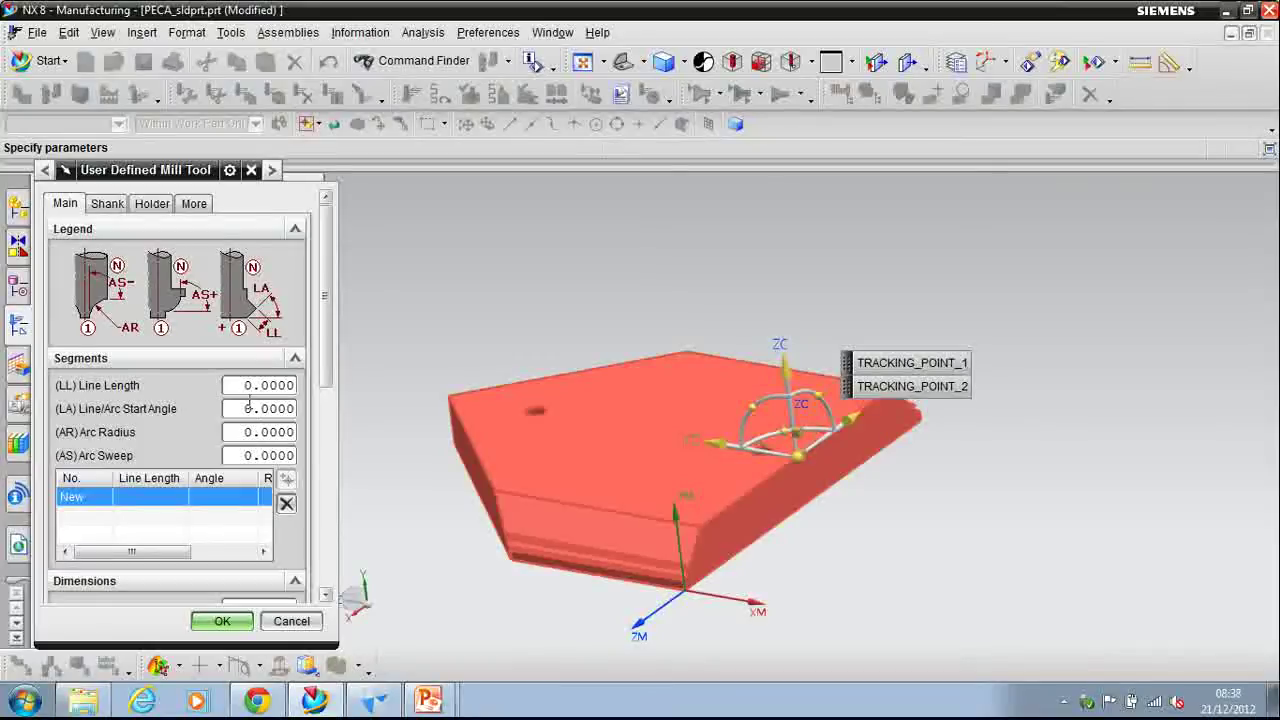
# - Examine the part's notched edge profile from the side and the dimensioned cutter drawing in Solid Edge, and return to NX
pyautogui.moveTo(683, 496); pyautogui.dragTo(551, 466, button='middle')
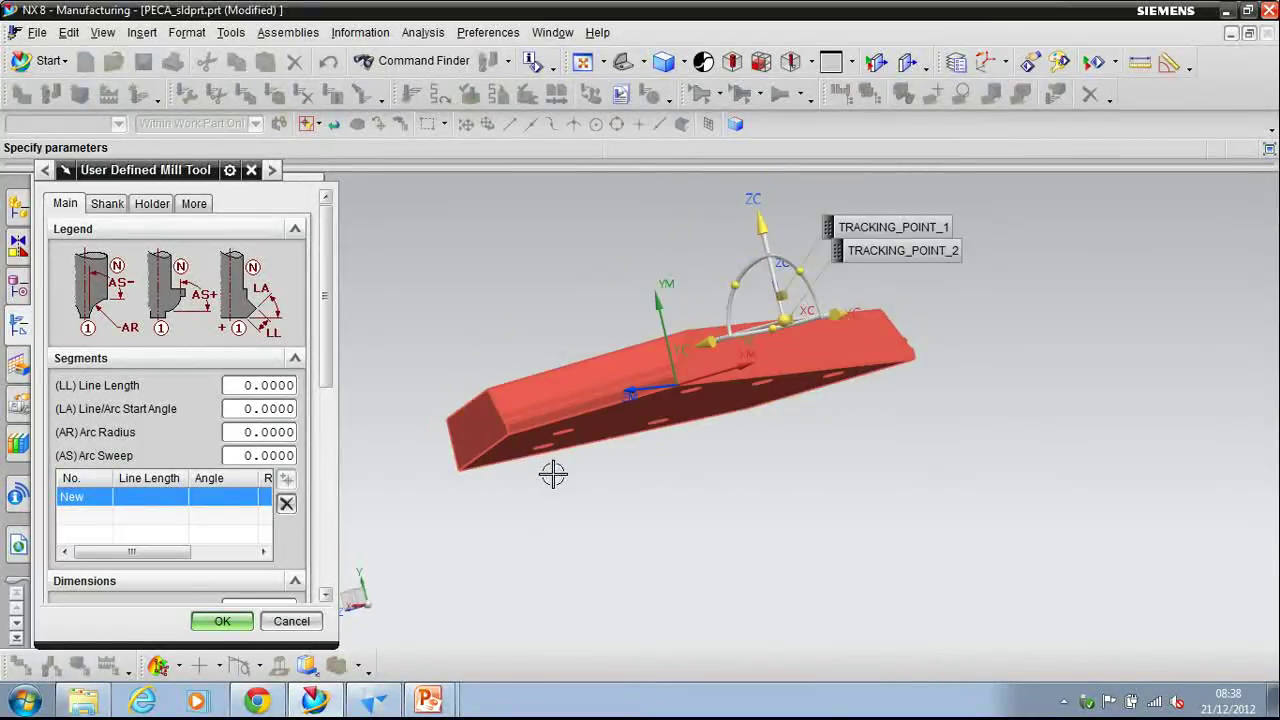
pyautogui.press('F8')
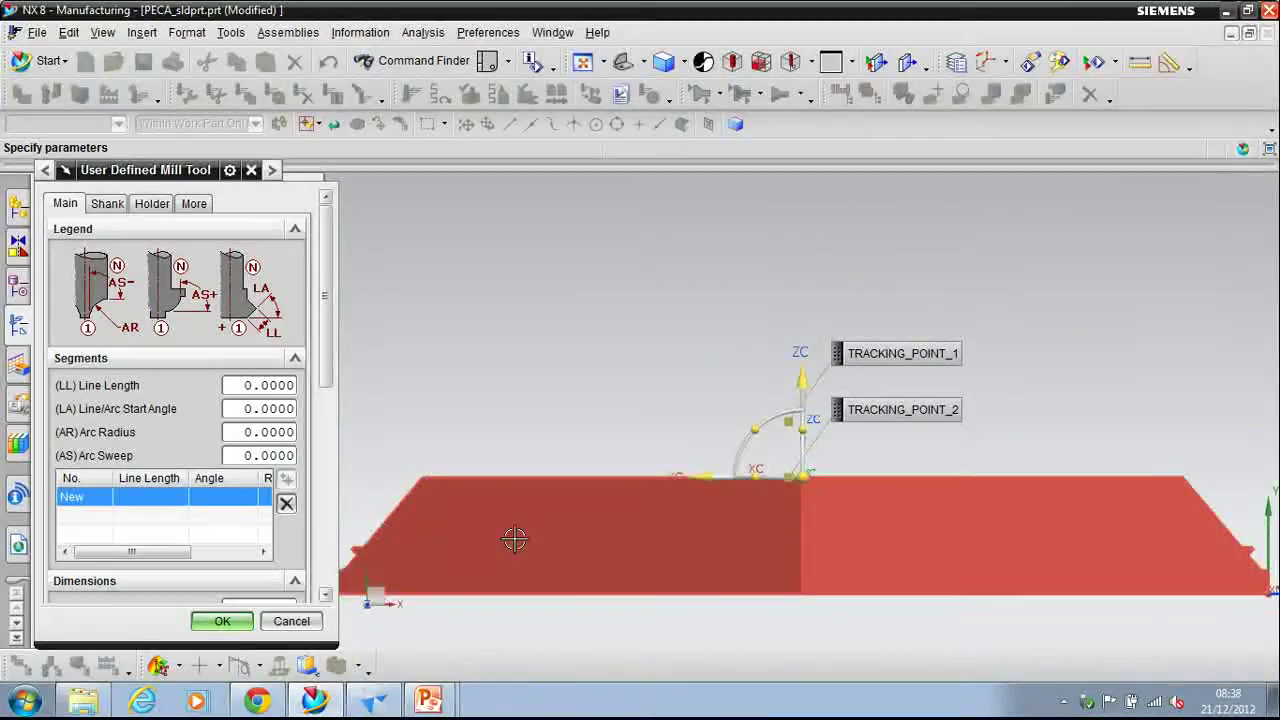
pyautogui.keyDown('shift'); pyautogui.moveTo(387, 565); pyautogui.dragTo(629, 534, button='middle'); pyautogui.keyUp('shift')
pyautogui.scroll(7, 544, 542)
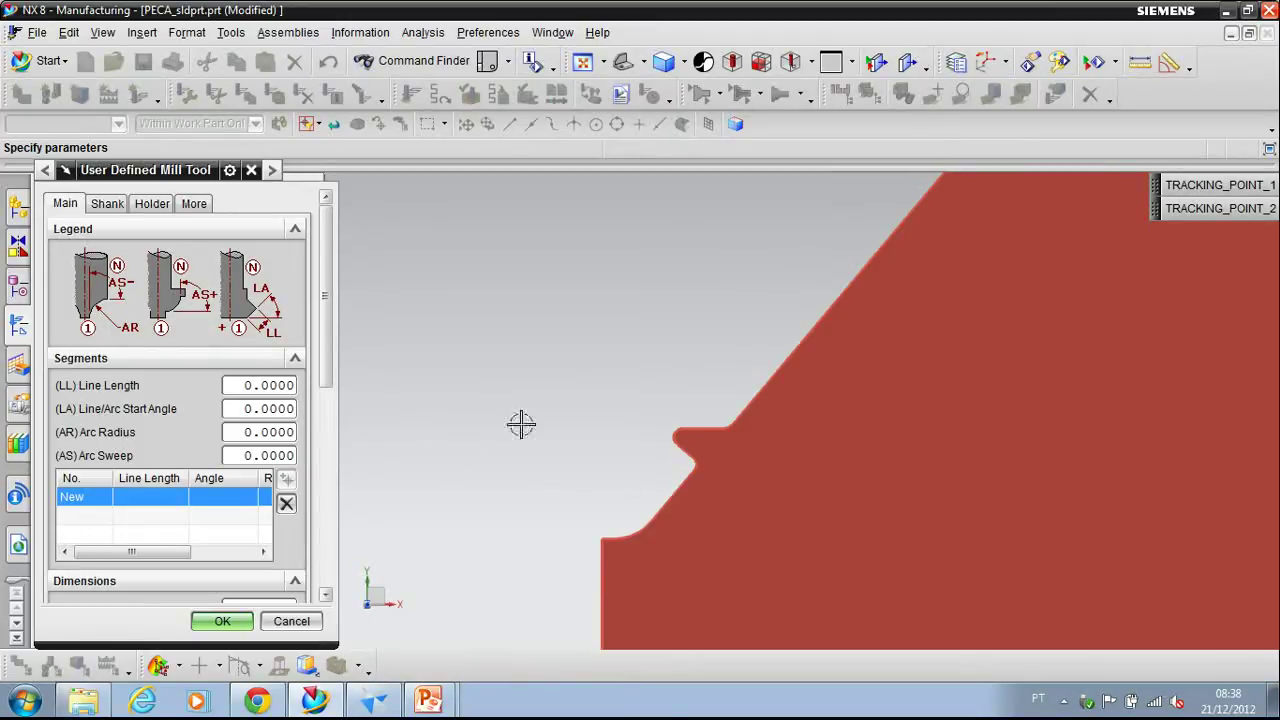
pyautogui.click(373, 700)
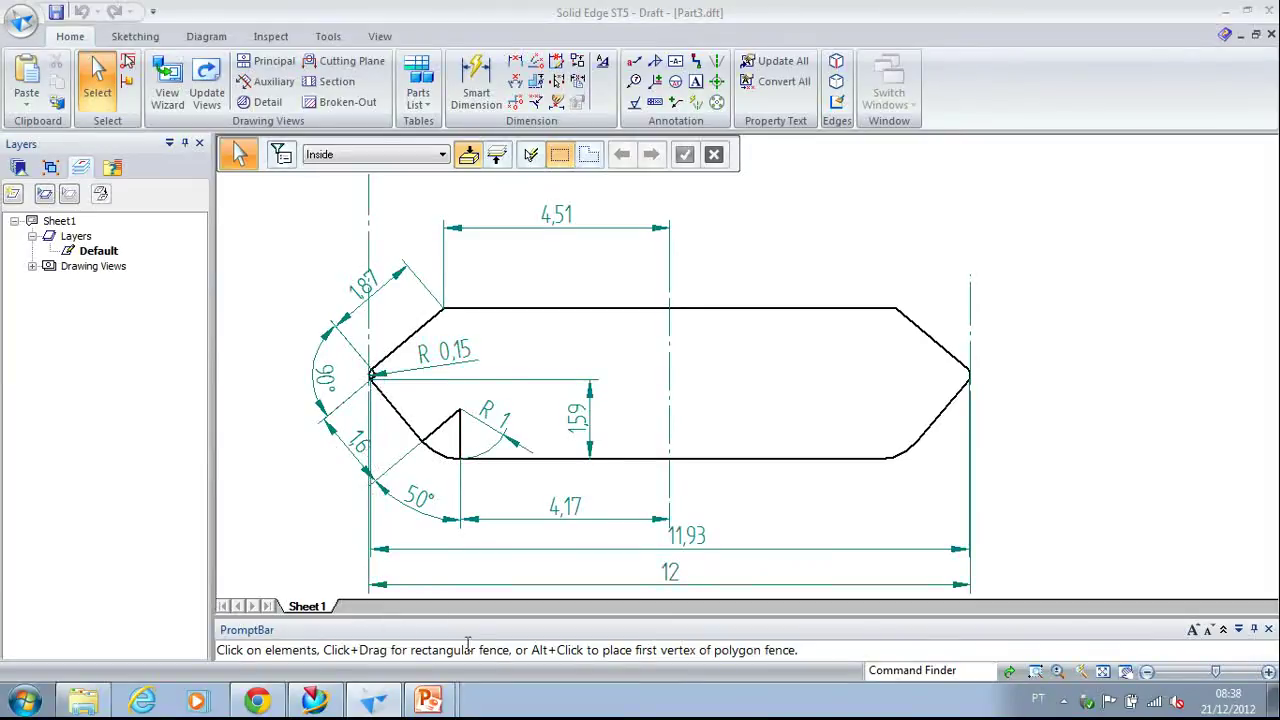
pyautogui.moveTo(395, 708)
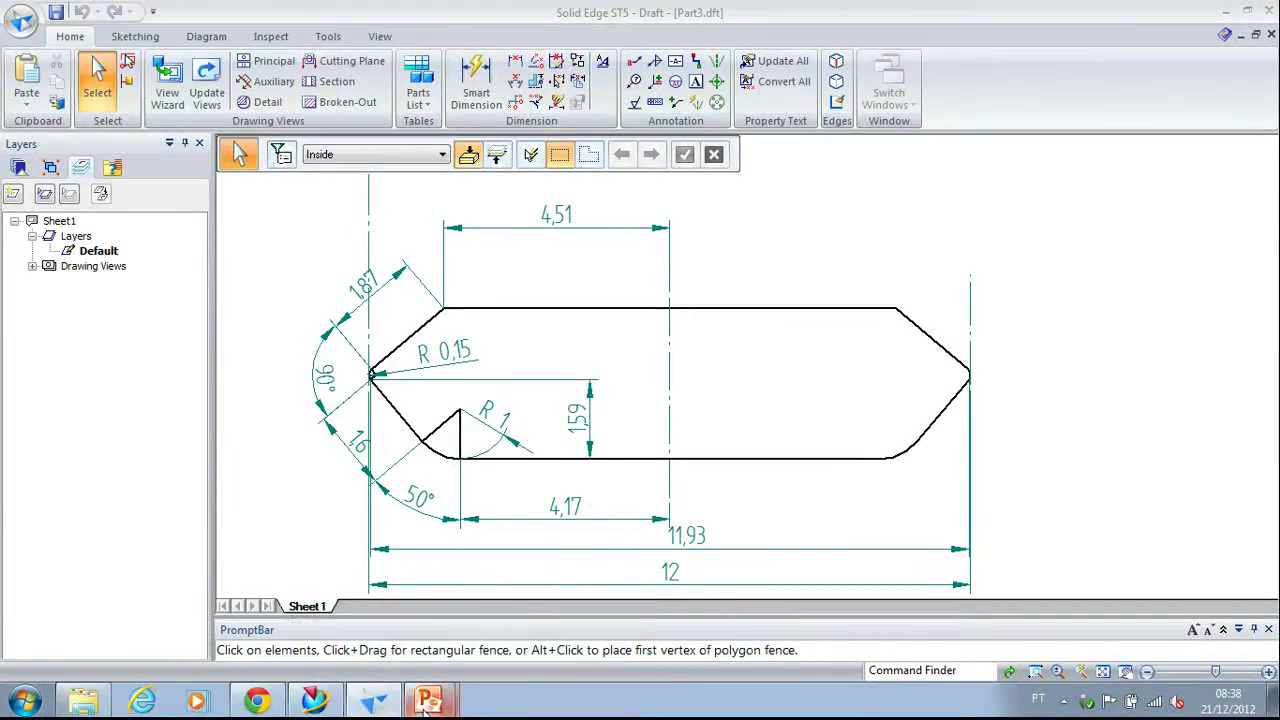
pyautogui.click(258, 704)
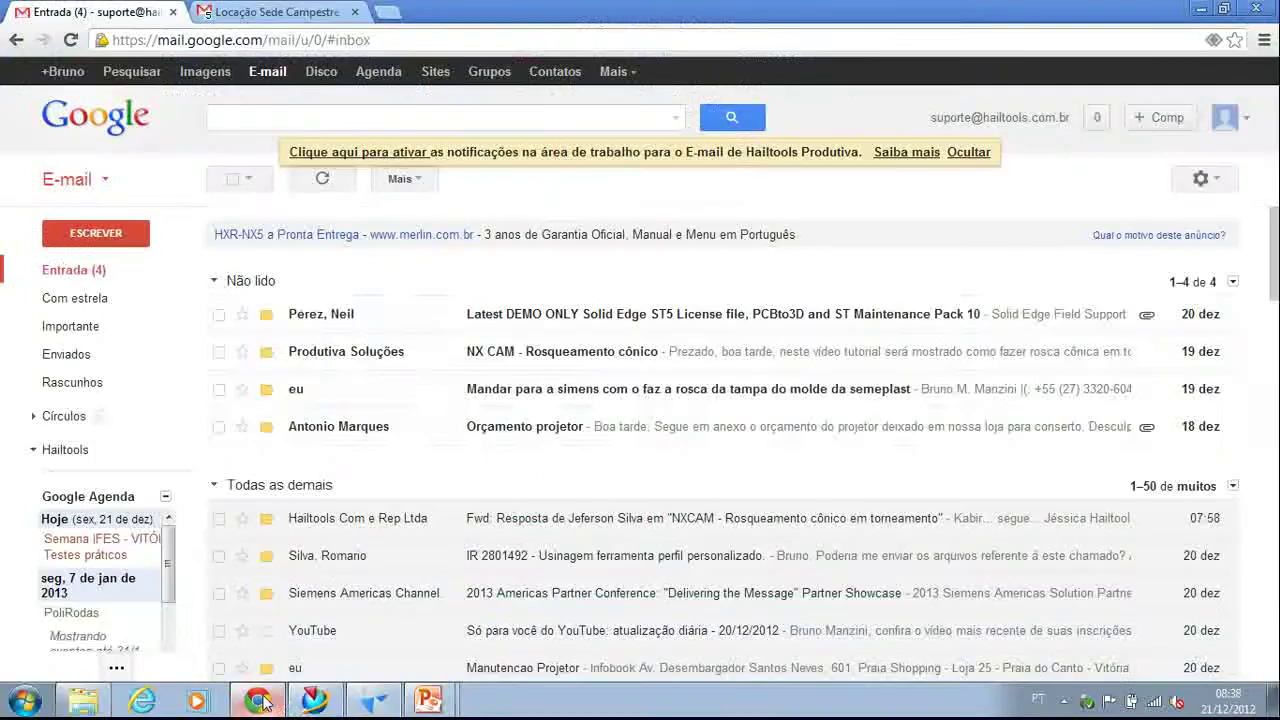
pyautogui.click(316, 704)
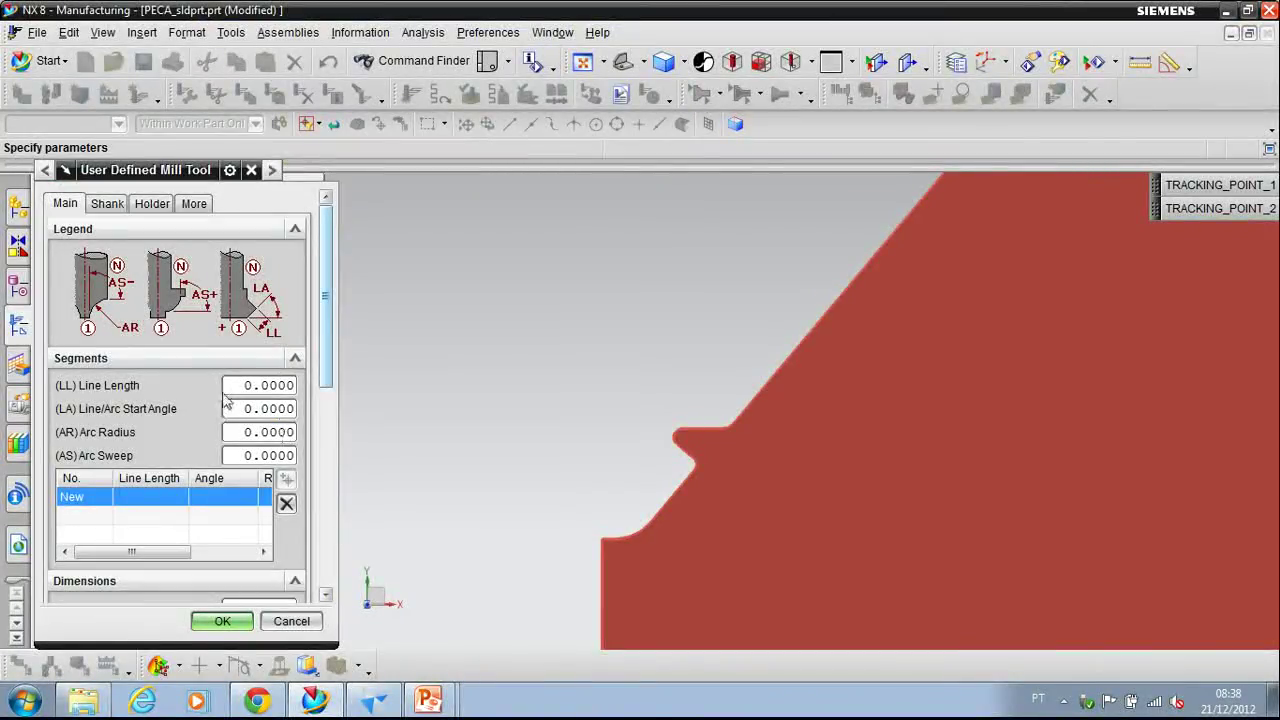
pyautogui.moveTo(237, 385); pyautogui.dragTo(282, 408)
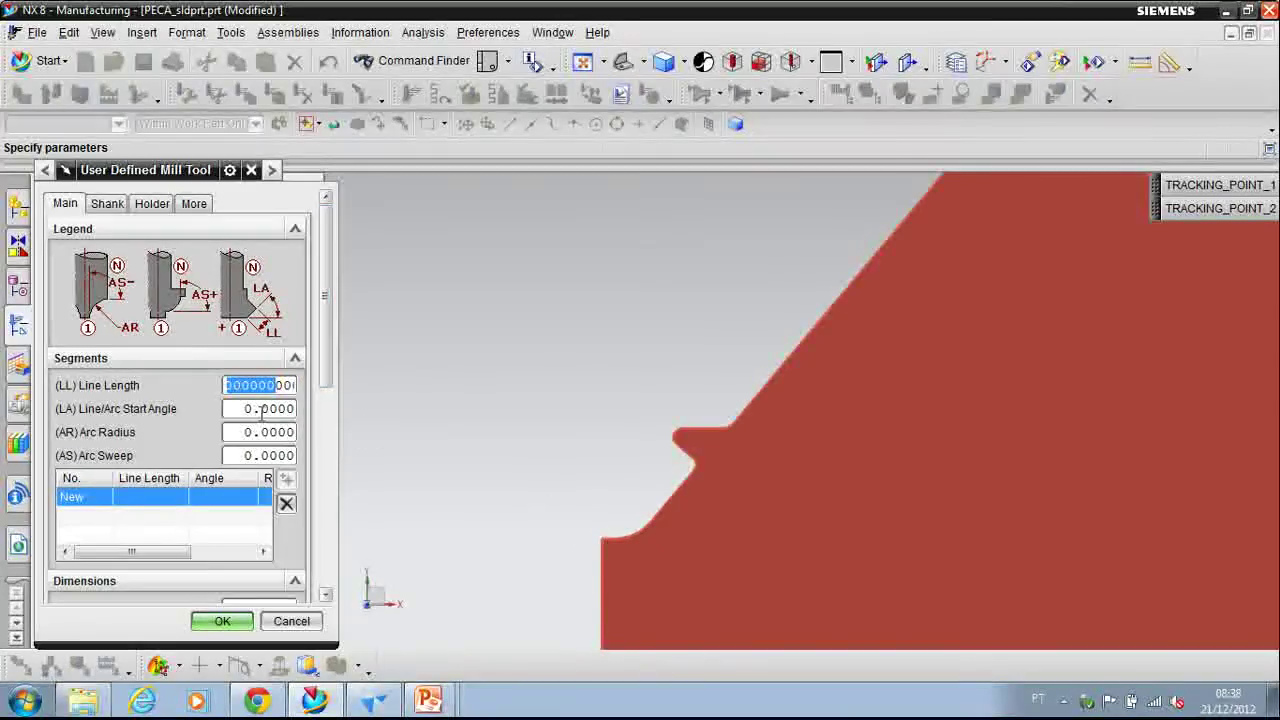
pyautogui.moveTo(254, 411); pyautogui.dragTo(297, 408)
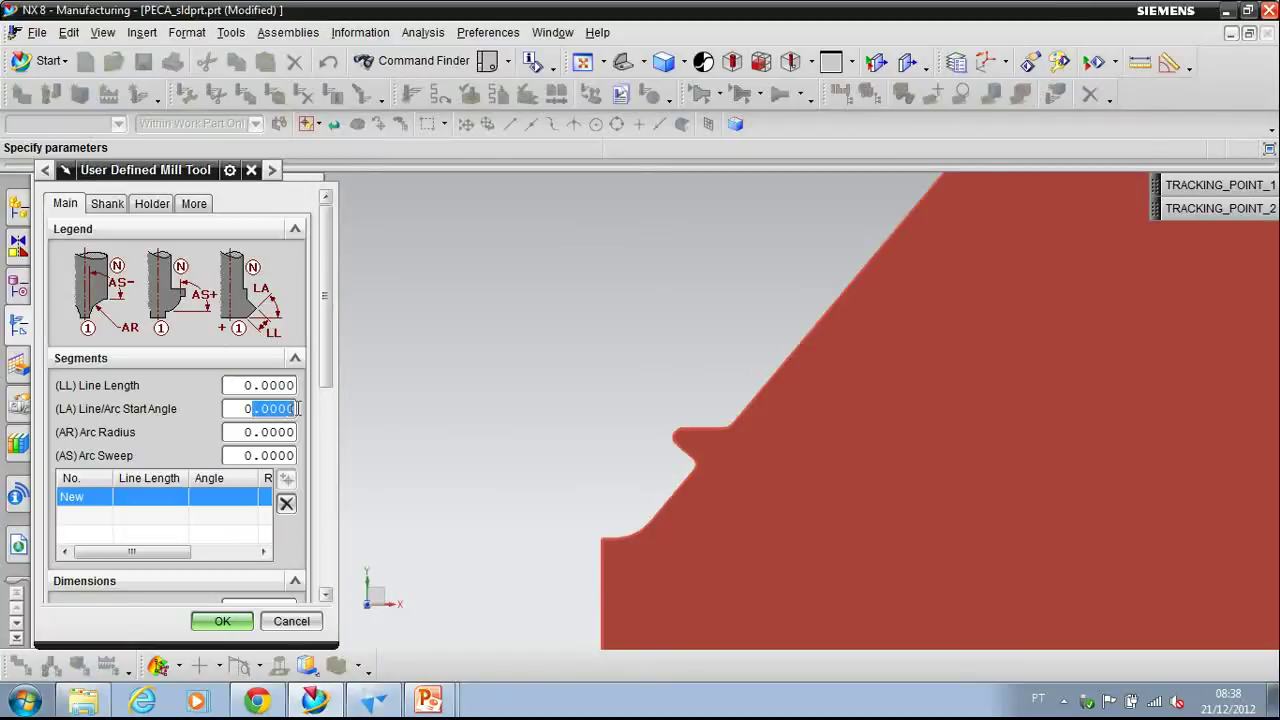
pyautogui.click(246, 432)
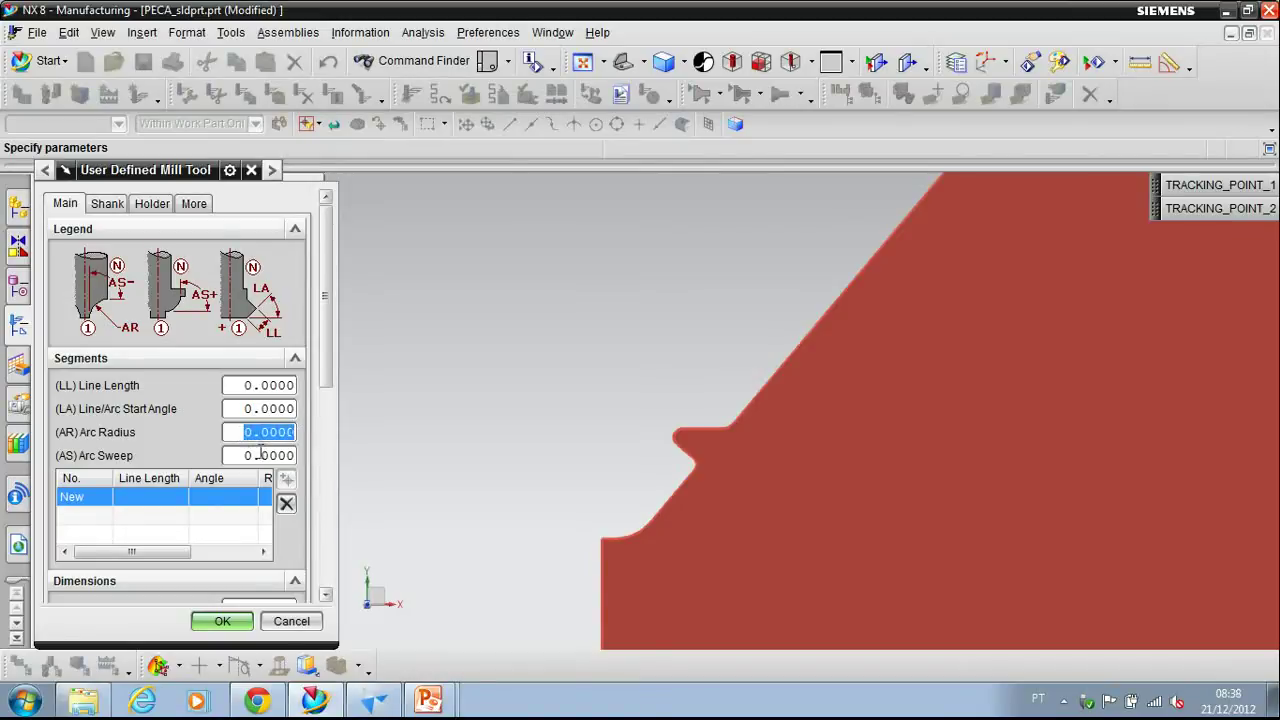
pyautogui.moveTo(241, 457); pyautogui.dragTo(258, 456)
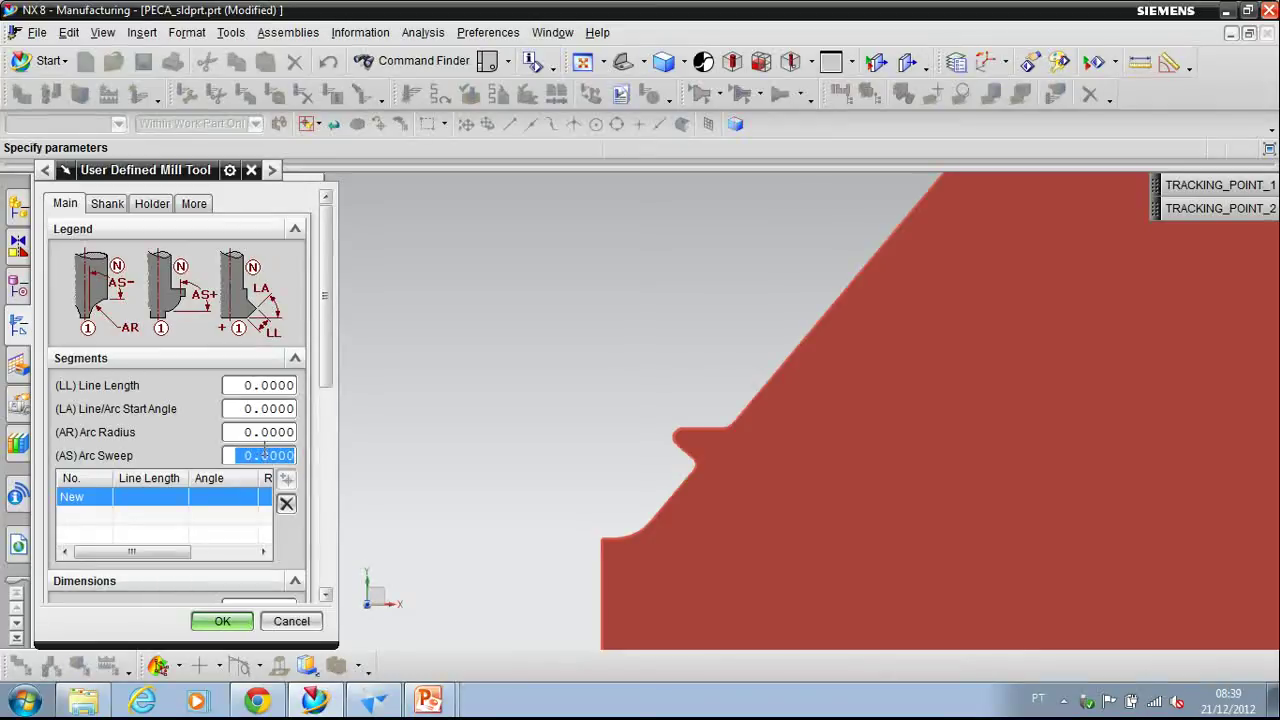
pyautogui.scroll(5, 763, 440)
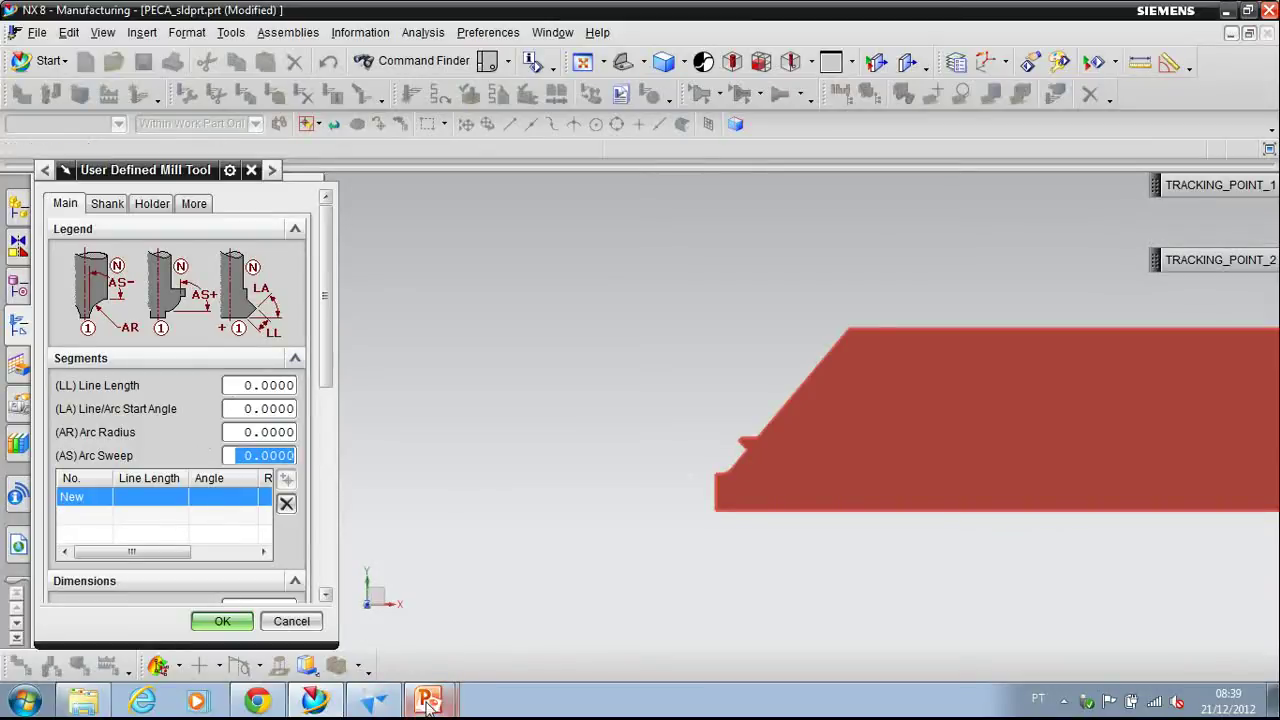
# - Check the cutter drawing in Solid Edge, and set the first segment's line length to 4.17 in NX
pyautogui.click(372, 700)
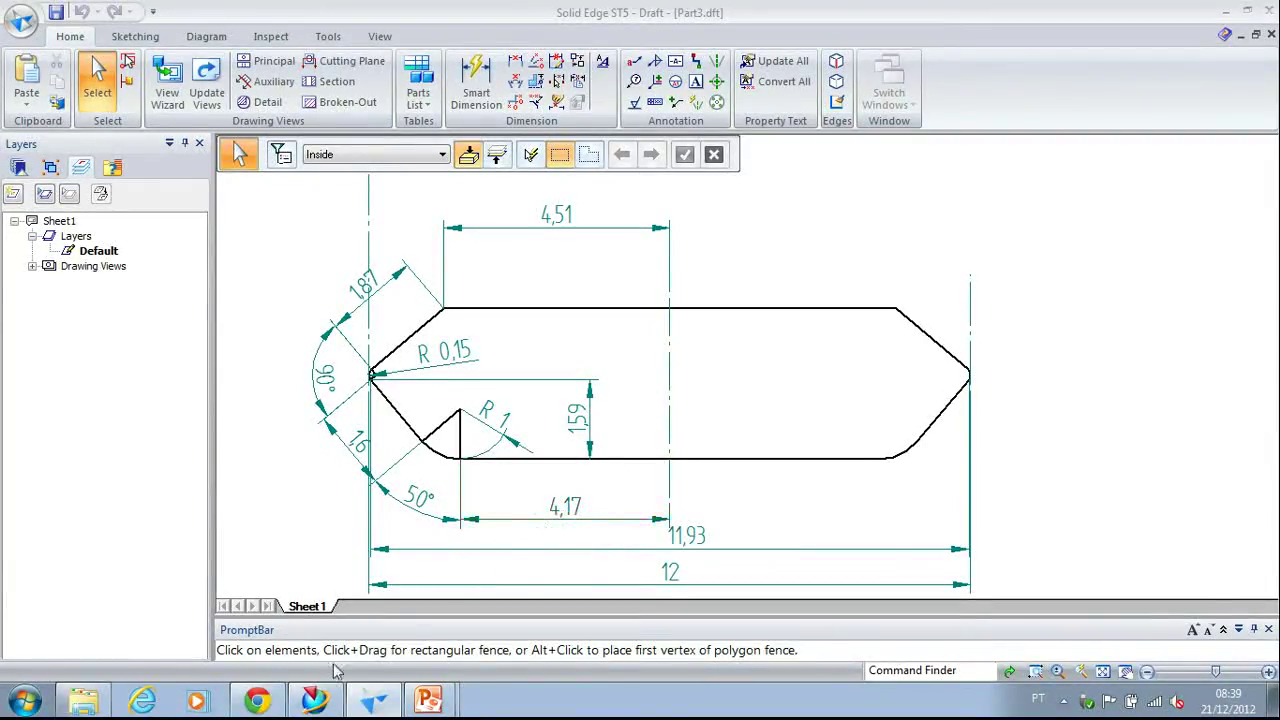
pyautogui.click(316, 702)
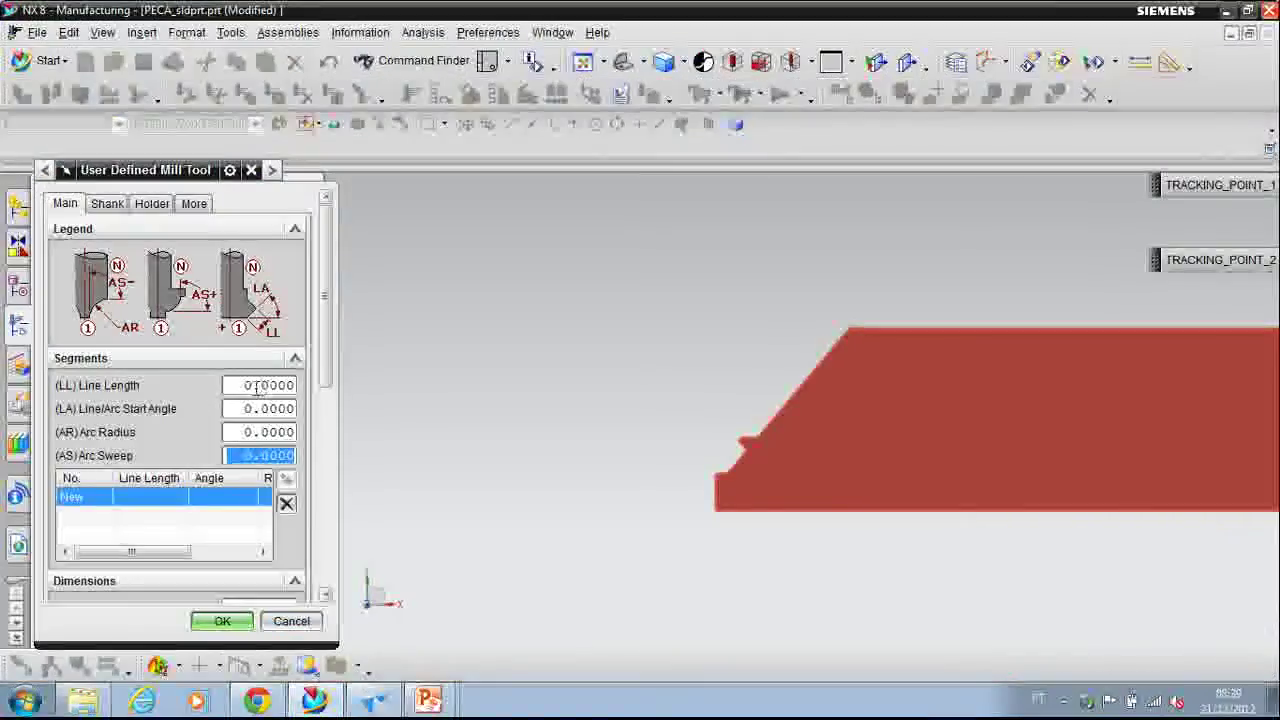
pyautogui.click(247, 385)
pyautogui.doubleClick(247, 385)
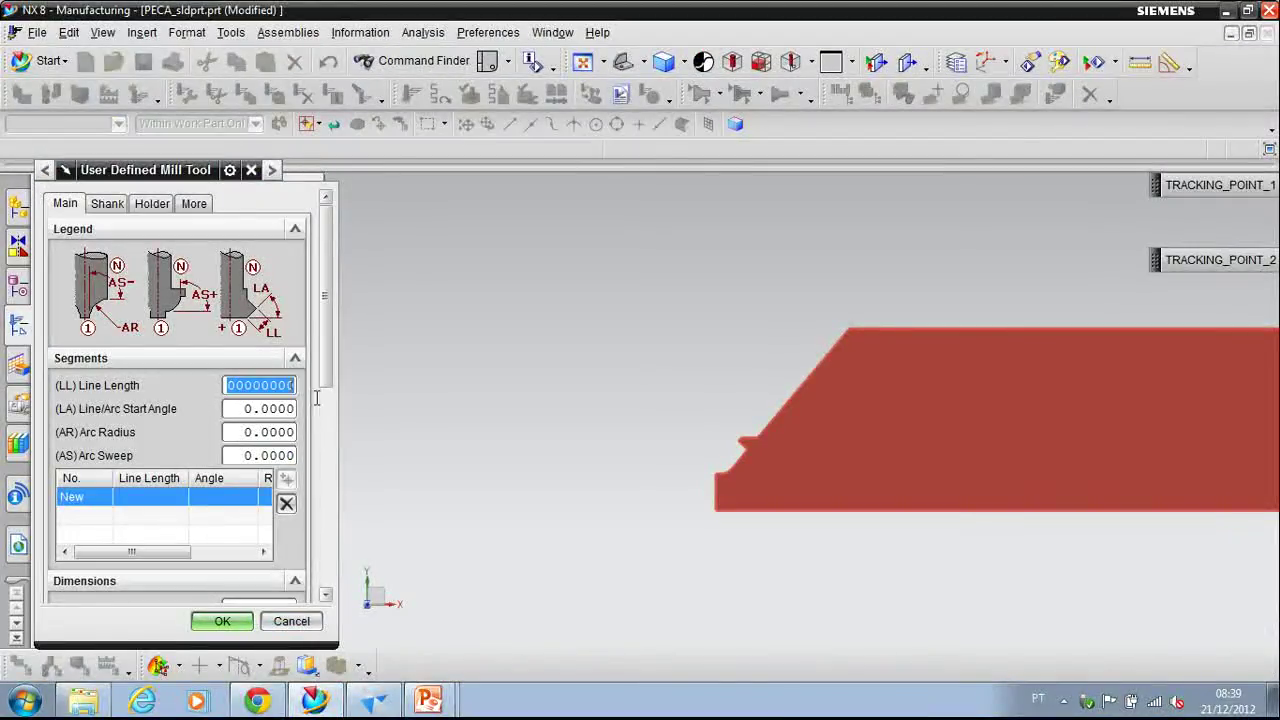
pyautogui.write('4.17')
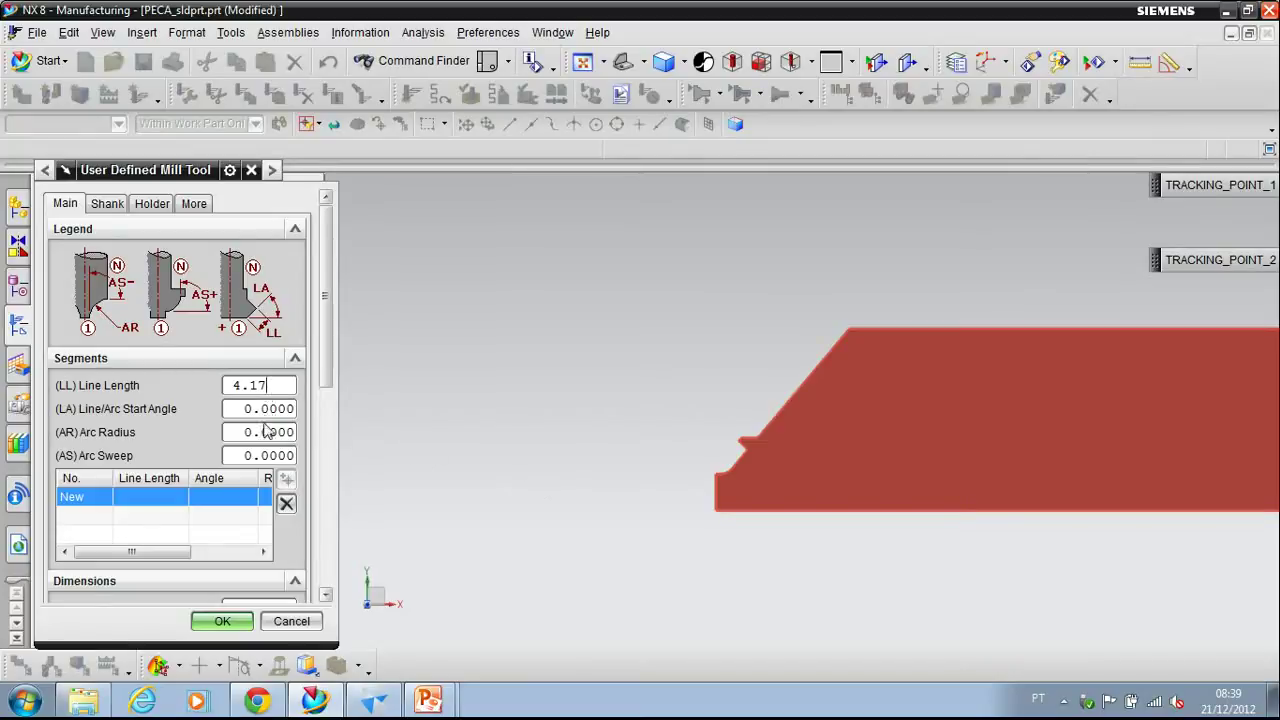
pyautogui.press('Return')
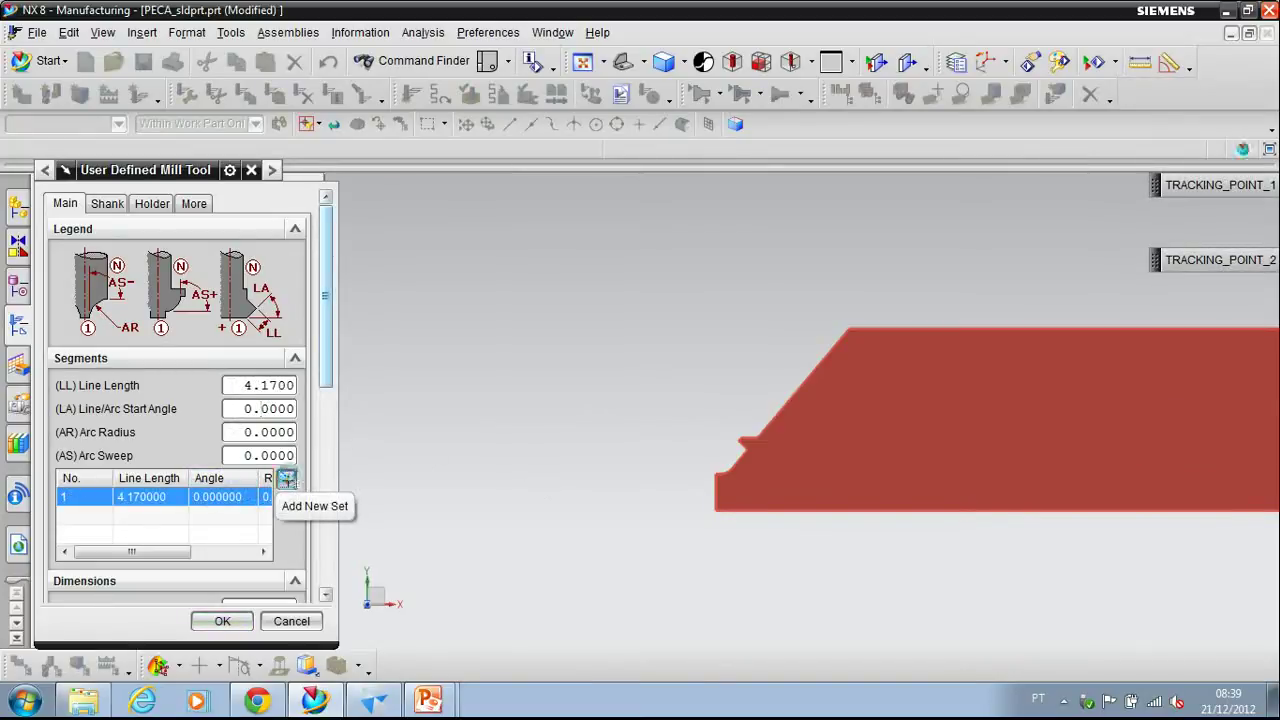
# - Add a second segment and, following the Solid Edge drawing, set its line length to 0, arc radius to 1 and arc sweep to 50
pyautogui.click(286, 479)
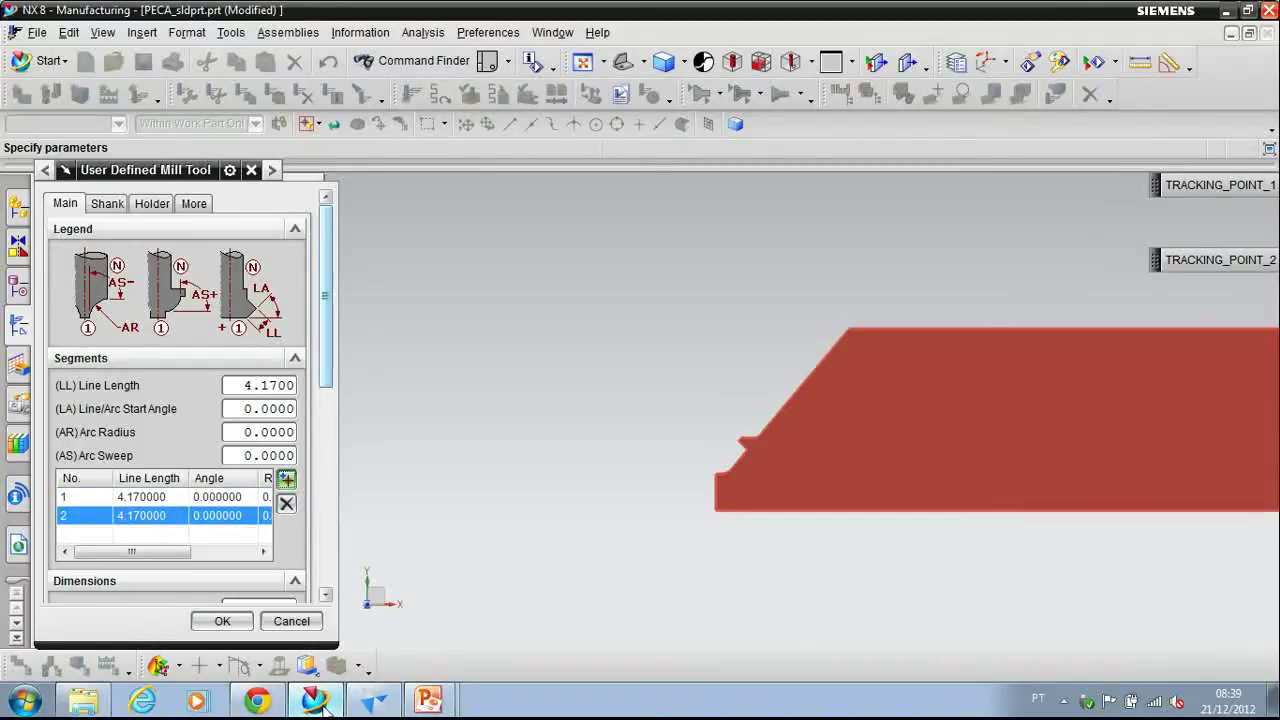
pyautogui.click(372, 700)
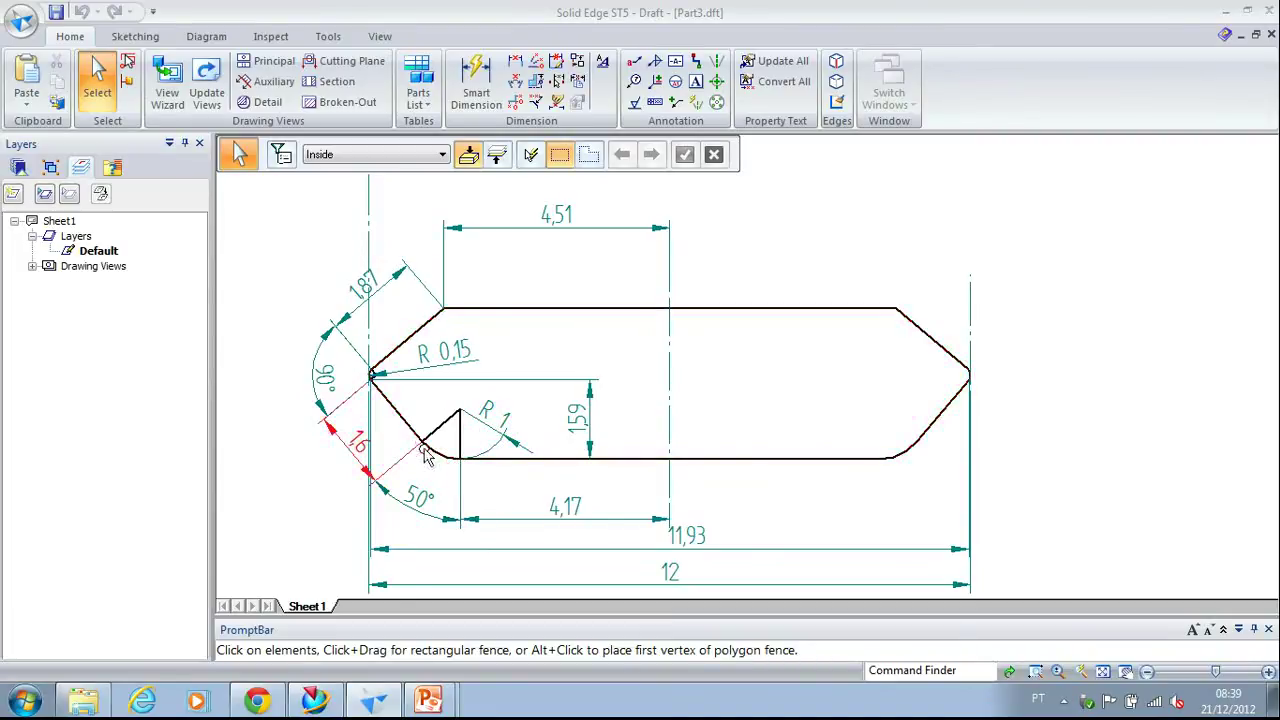
pyautogui.click(316, 700)
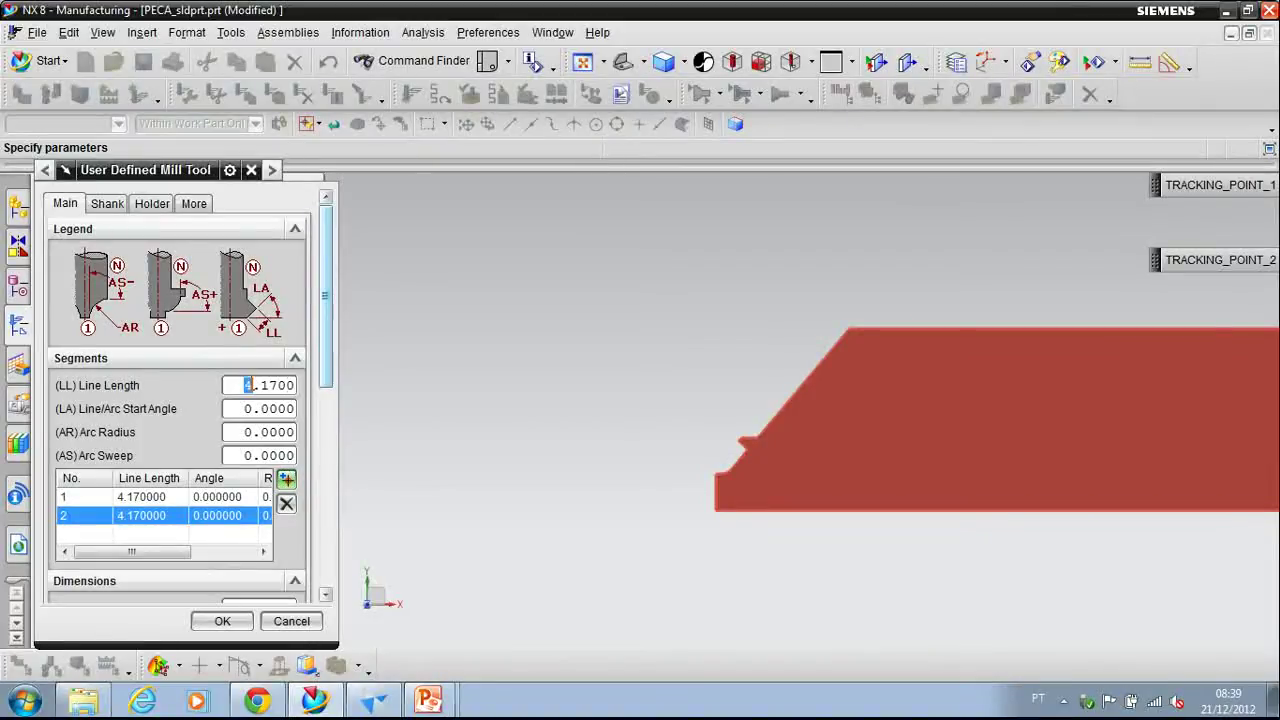
pyautogui.doubleClick(246, 385)
pyautogui.write('0')
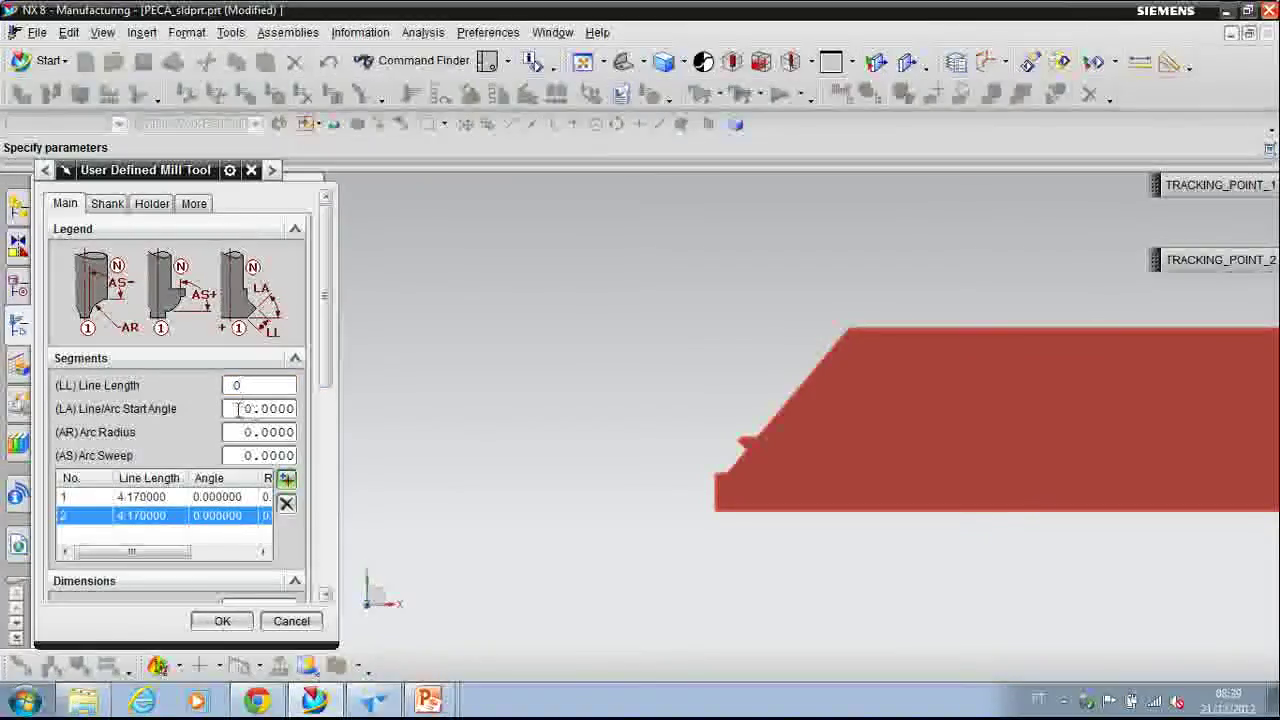
pyautogui.doubleClick(241, 409)
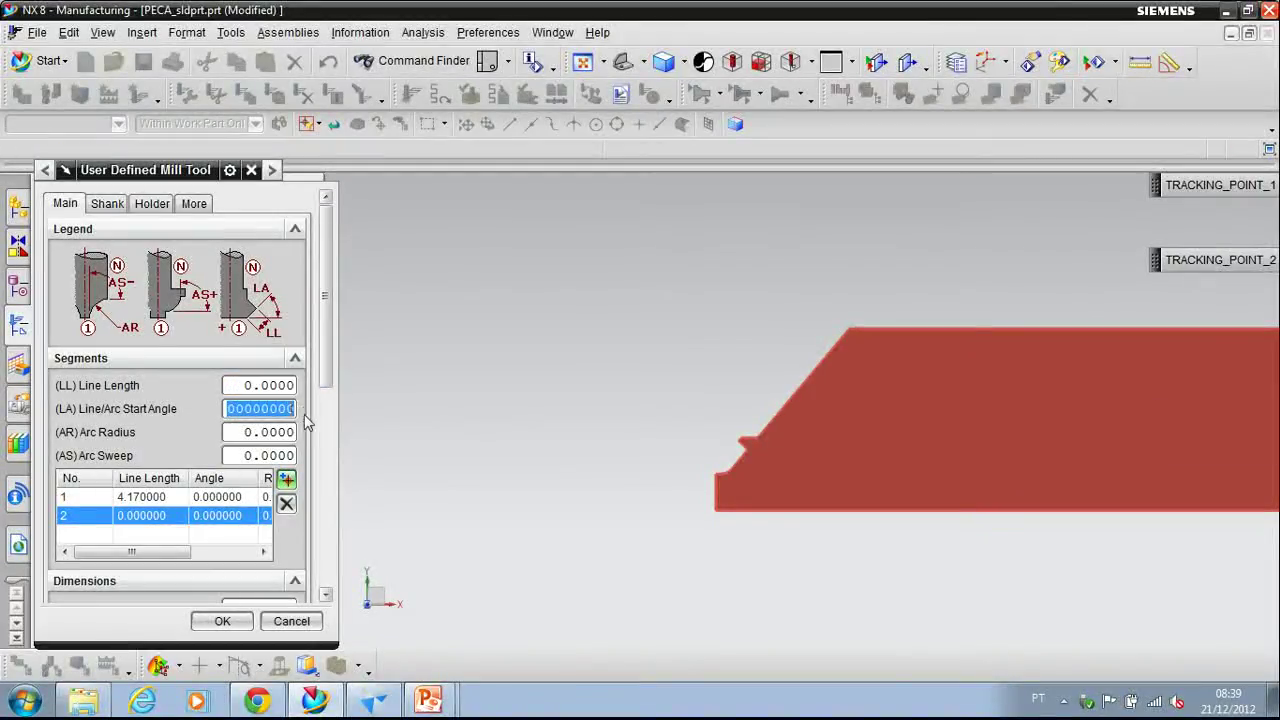
pyautogui.doubleClick(245, 432)
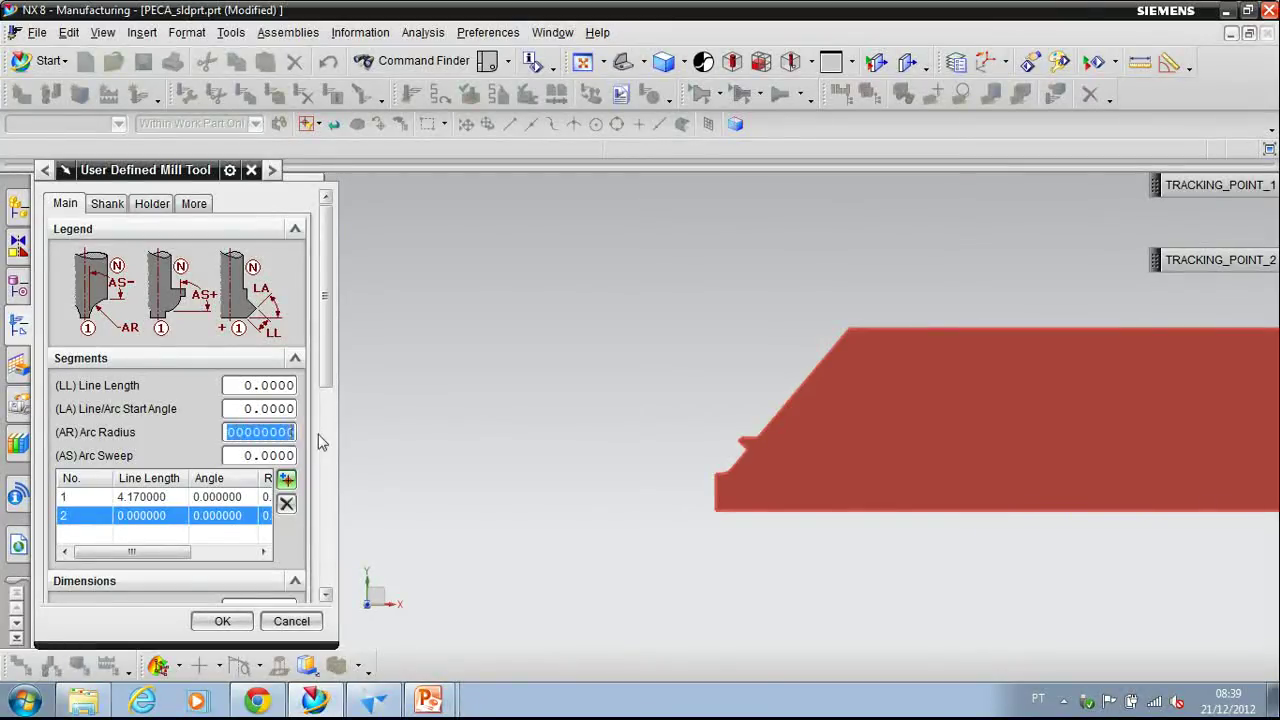
pyautogui.write('1')
pyautogui.doubleClick(237, 456)
pyautogui.write('50')
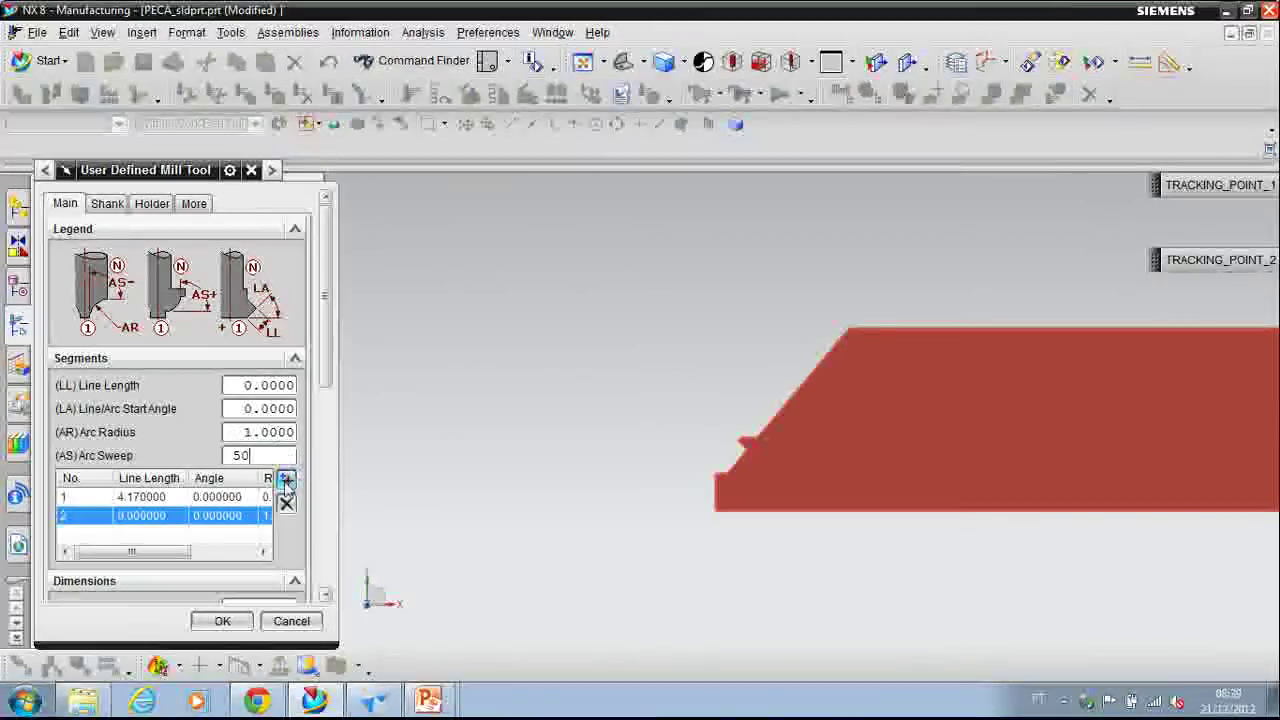
# - Add a third segment, check the Solid Edge drawing, and set the segment's line length to 1.6 and start angle to 50 in NX
pyautogui.click(287, 479)
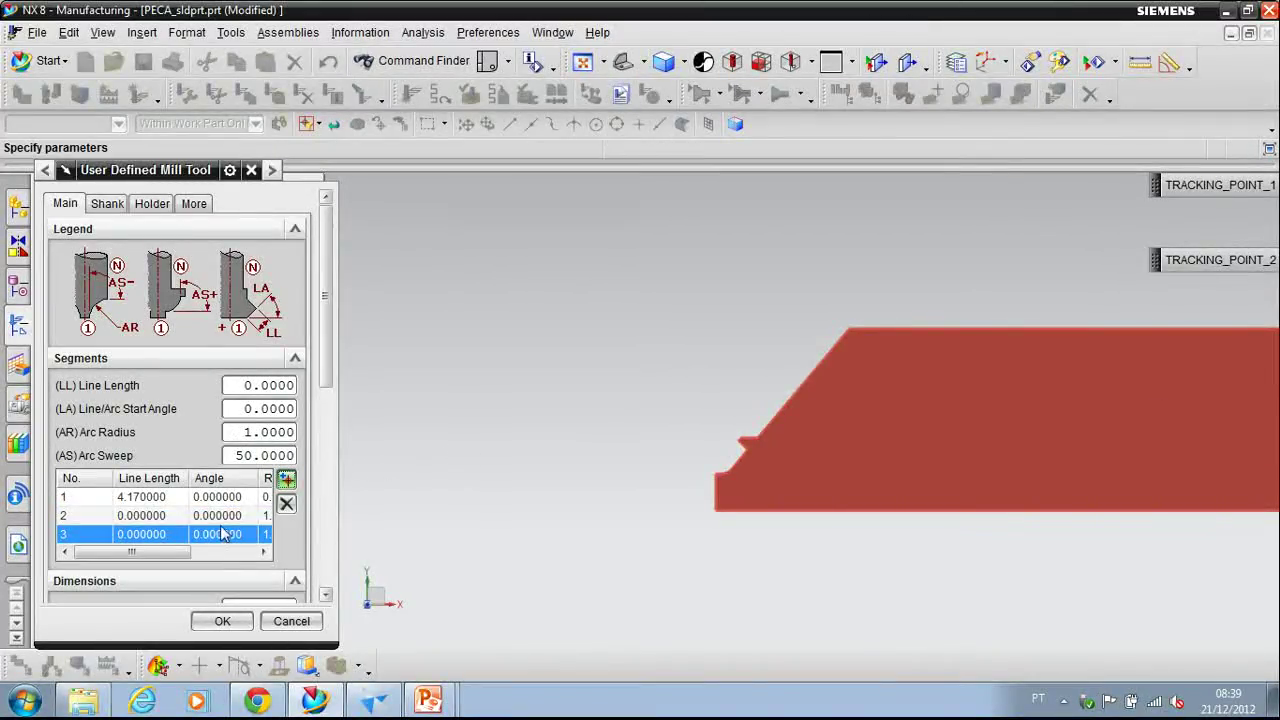
pyautogui.click(360, 703)
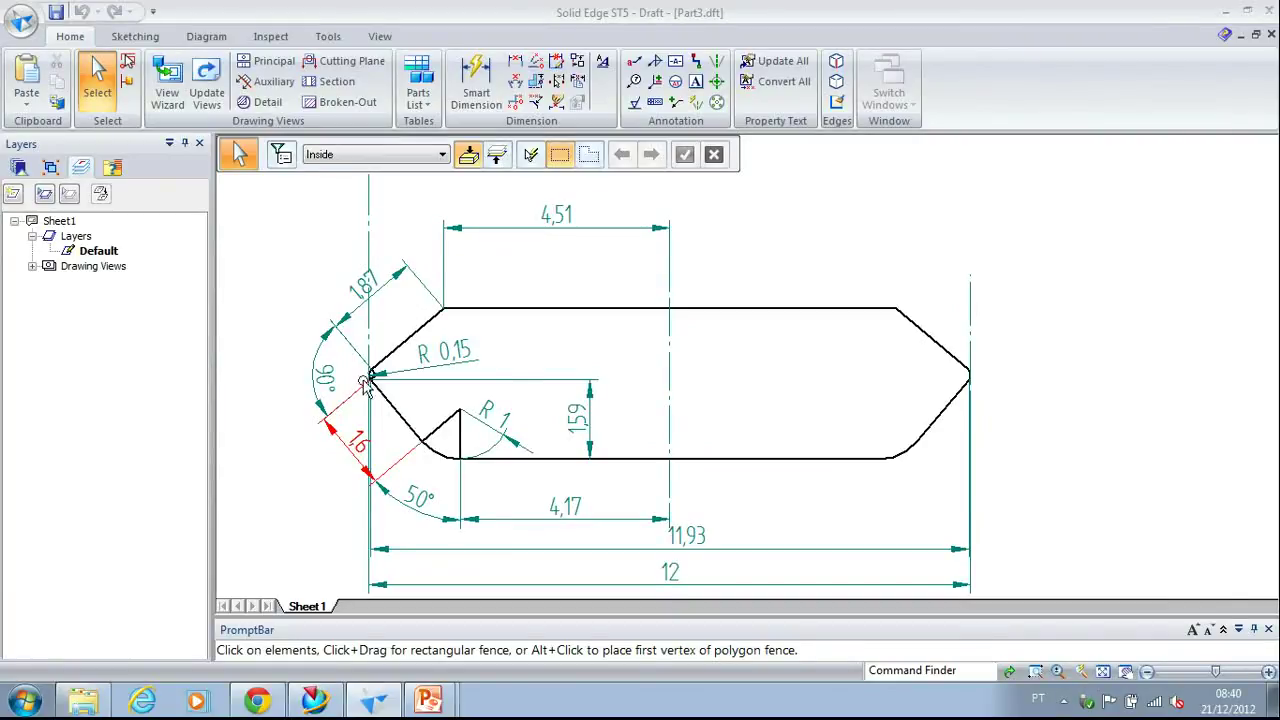
pyautogui.moveTo(372, 695)
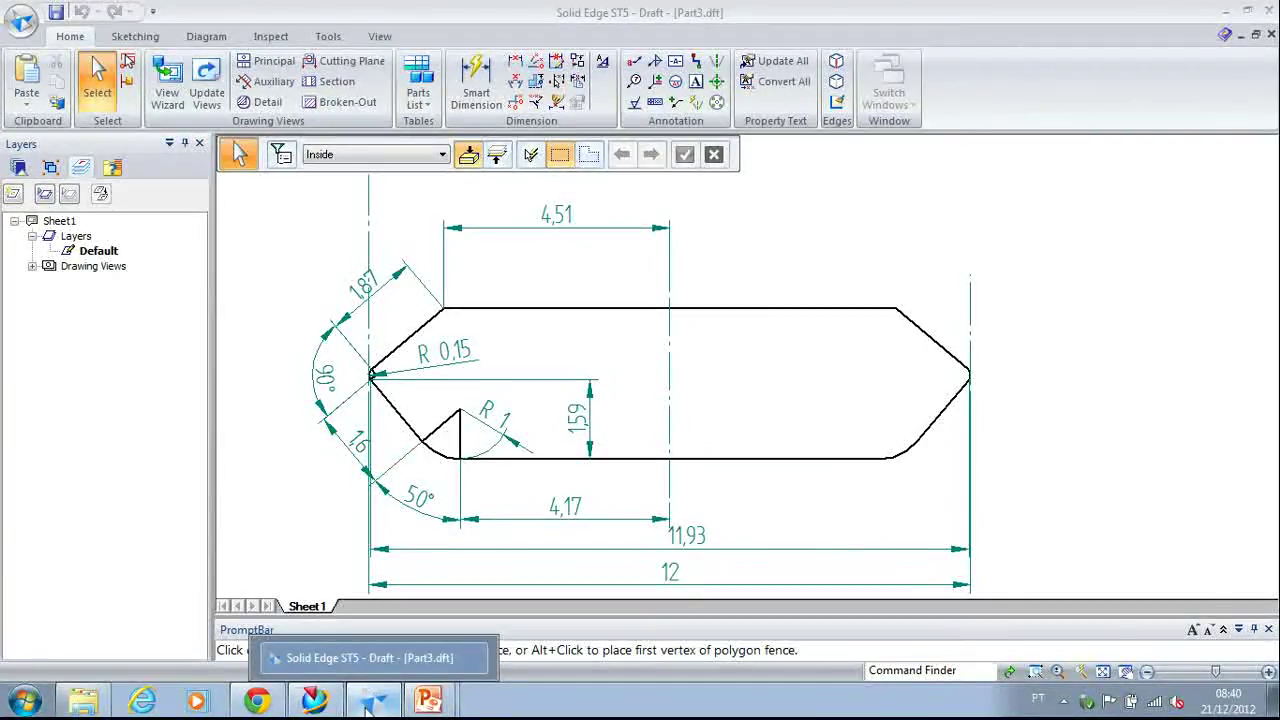
pyautogui.click(395, 708)
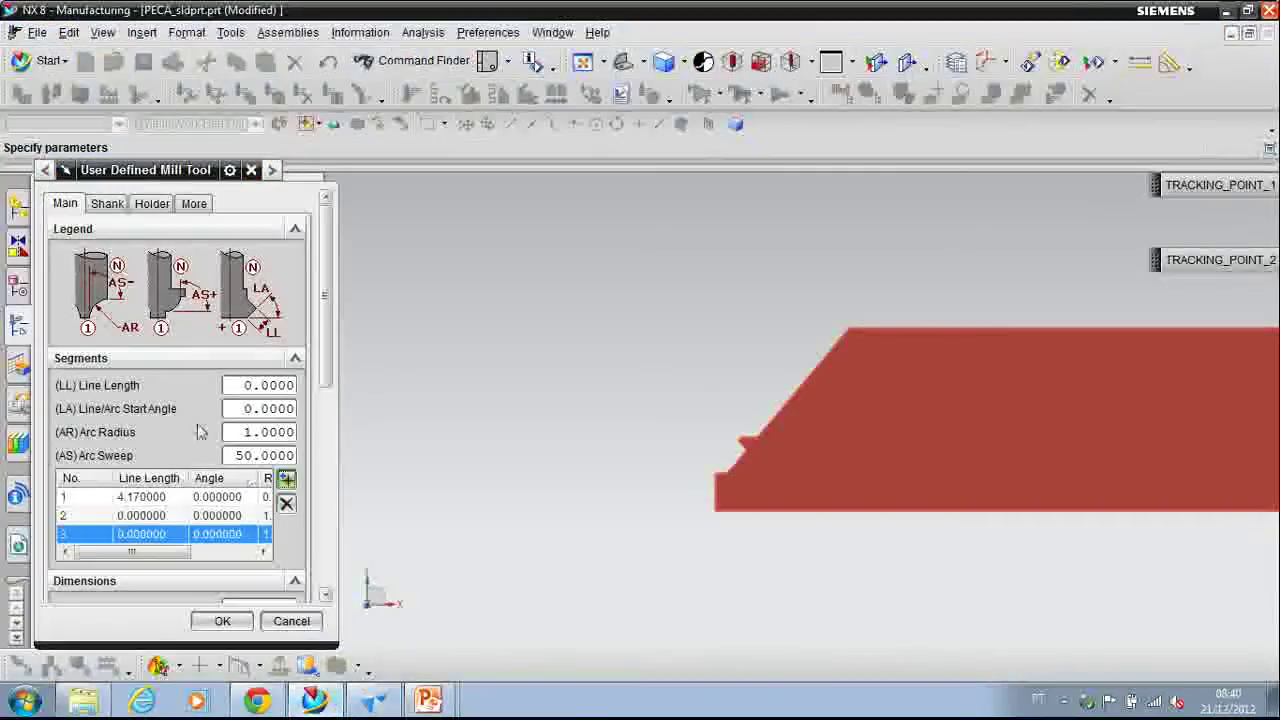
pyautogui.doubleClick(246, 385)
pyautogui.write('1.6')
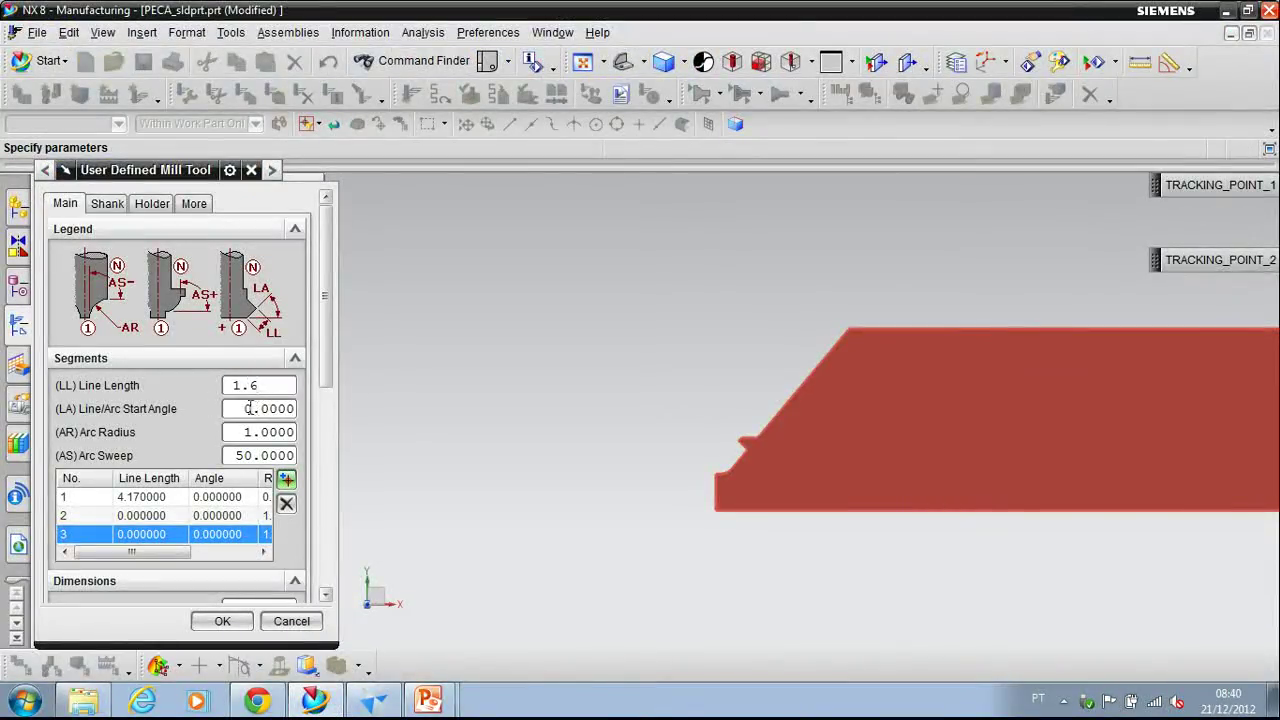
pyautogui.press('Tab')
pyautogui.write('5')
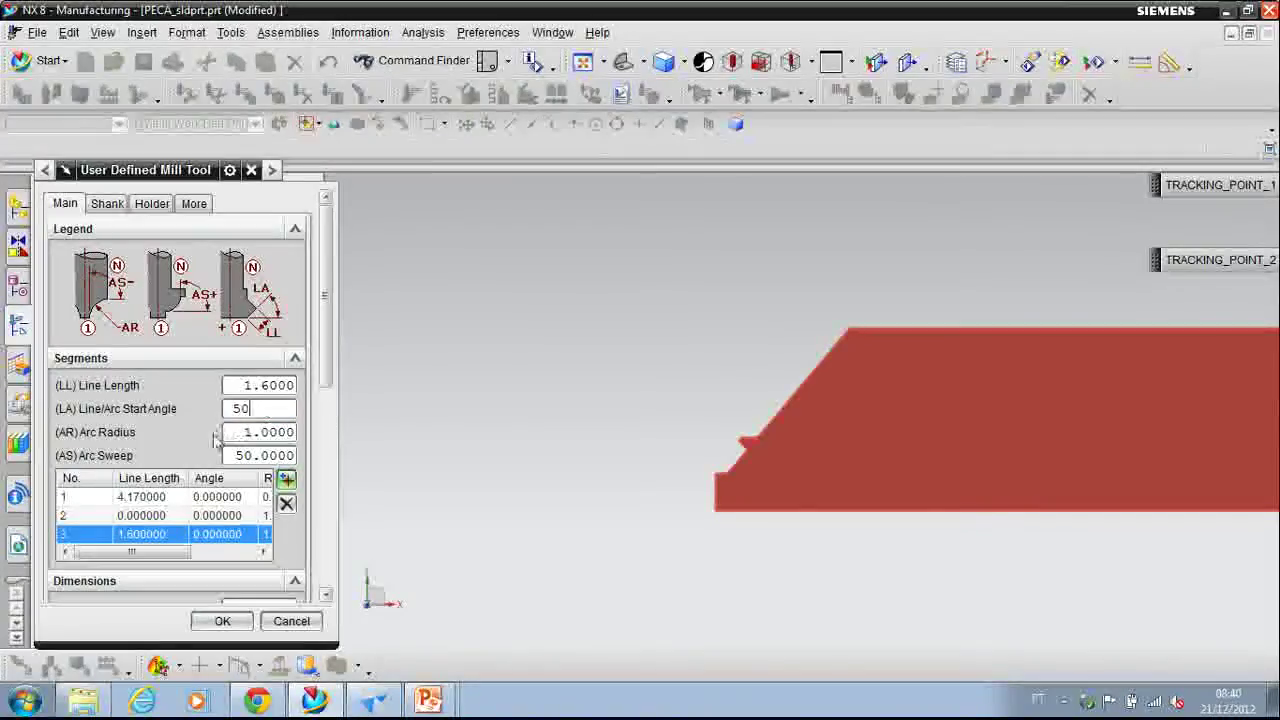
# - Set the third segment's arc radius and arc sweep to 0
pyautogui.moveTo(242, 432); pyautogui.dragTo(315, 433)
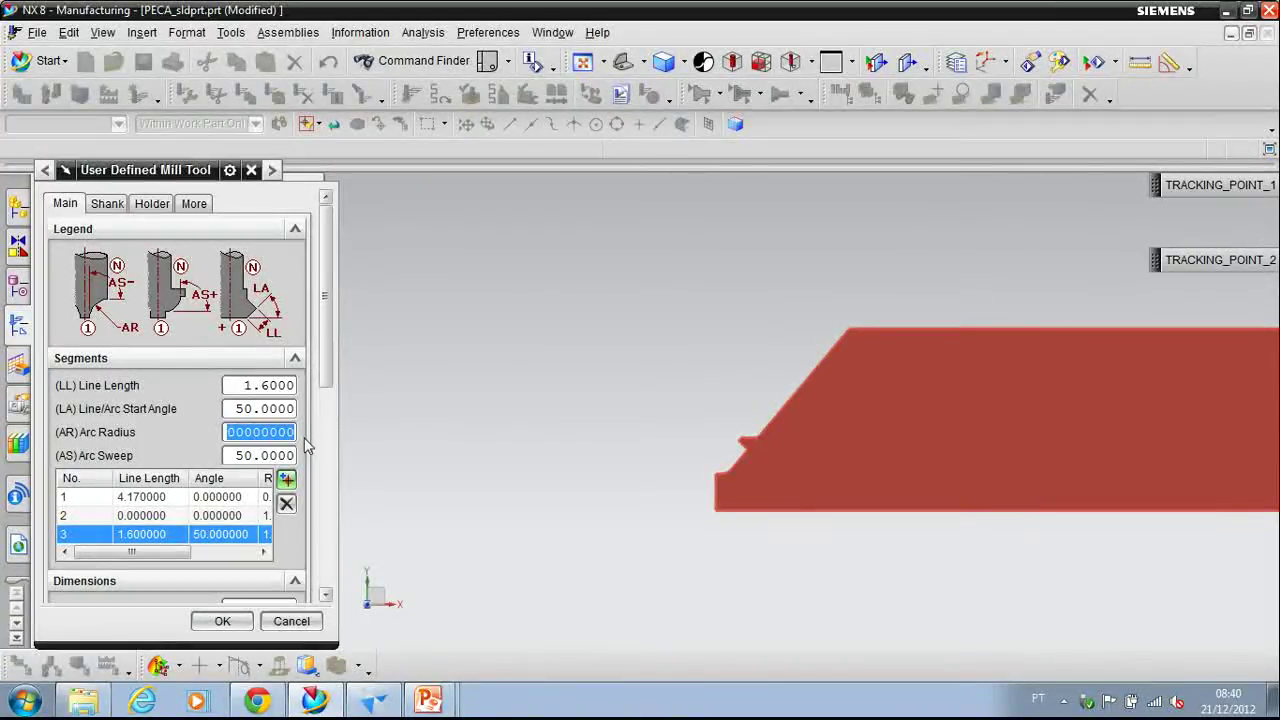
pyautogui.write('0')
pyautogui.press('Tab')
pyautogui.write('0')
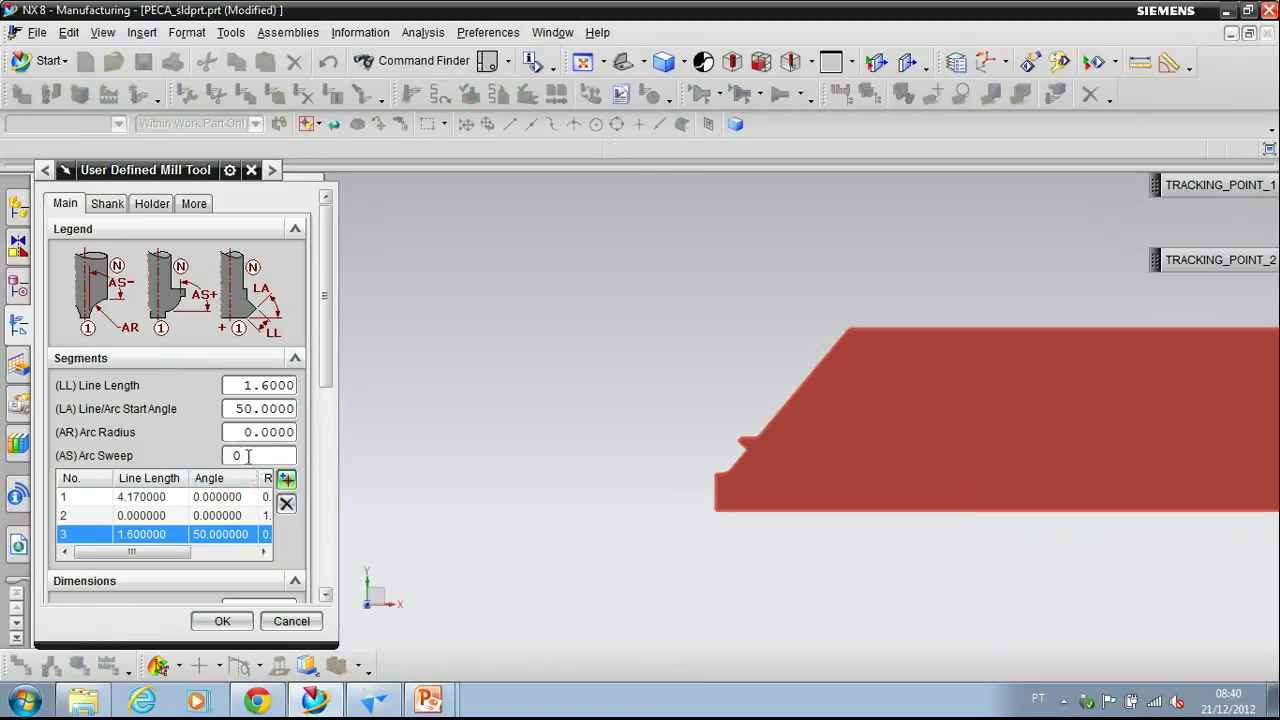
# - Add a fourth segment, compare the tool shape with the Solid Edge drawing, and set the segment's line length to 0 and start angle to 50
pyautogui.click(288, 480)
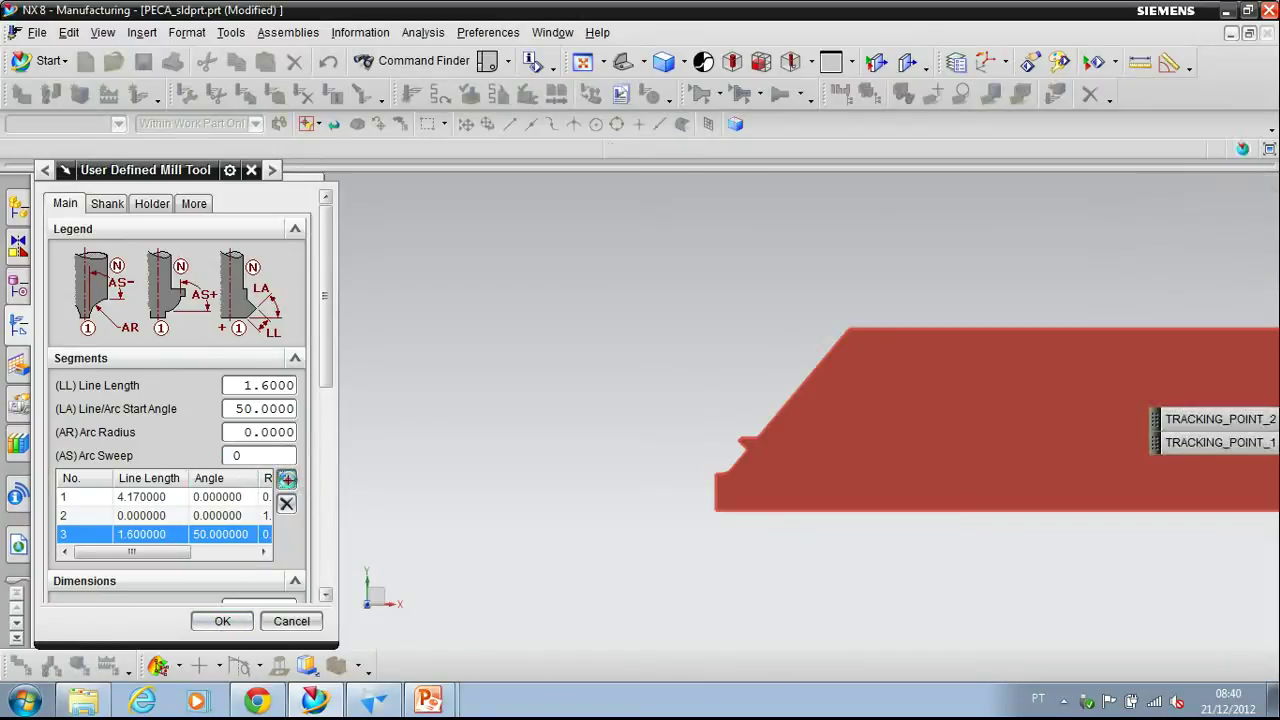
pyautogui.keyDown('shift'); pyautogui.moveTo(737, 423); pyautogui.dragTo(334, 433, button='middle'); pyautogui.keyUp('shift')
pyautogui.keyDown('shift'); pyautogui.moveTo(857, 397); pyautogui.dragTo(597, 431, button='middle'); pyautogui.keyUp('shift')
pyautogui.scroll(4, 691, 326)
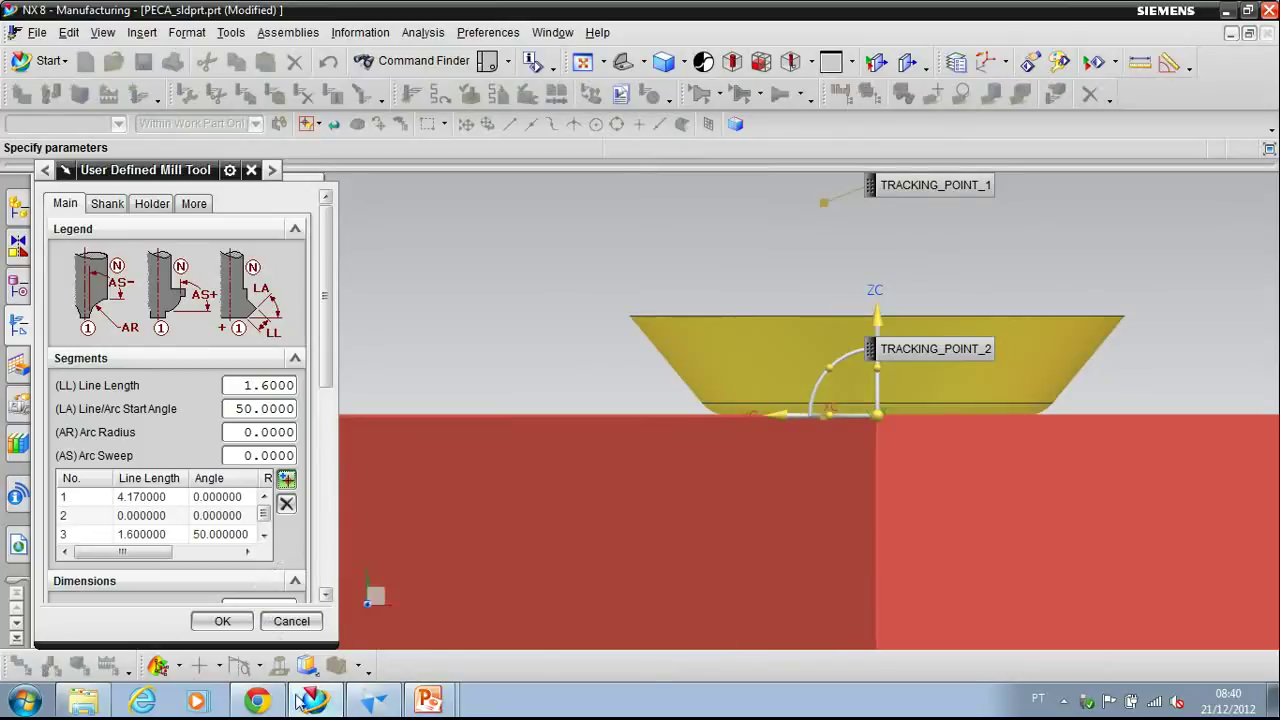
pyautogui.moveTo(305, 703)
pyautogui.click(373, 700)
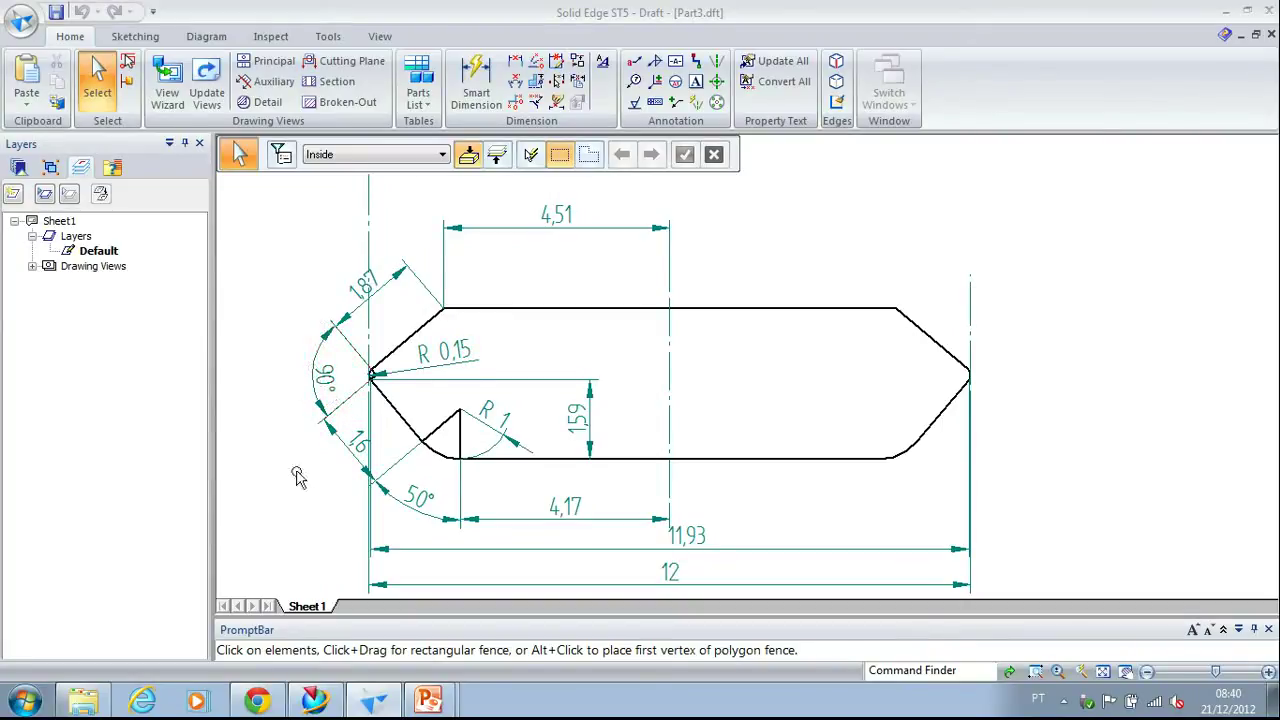
pyautogui.click(318, 702)
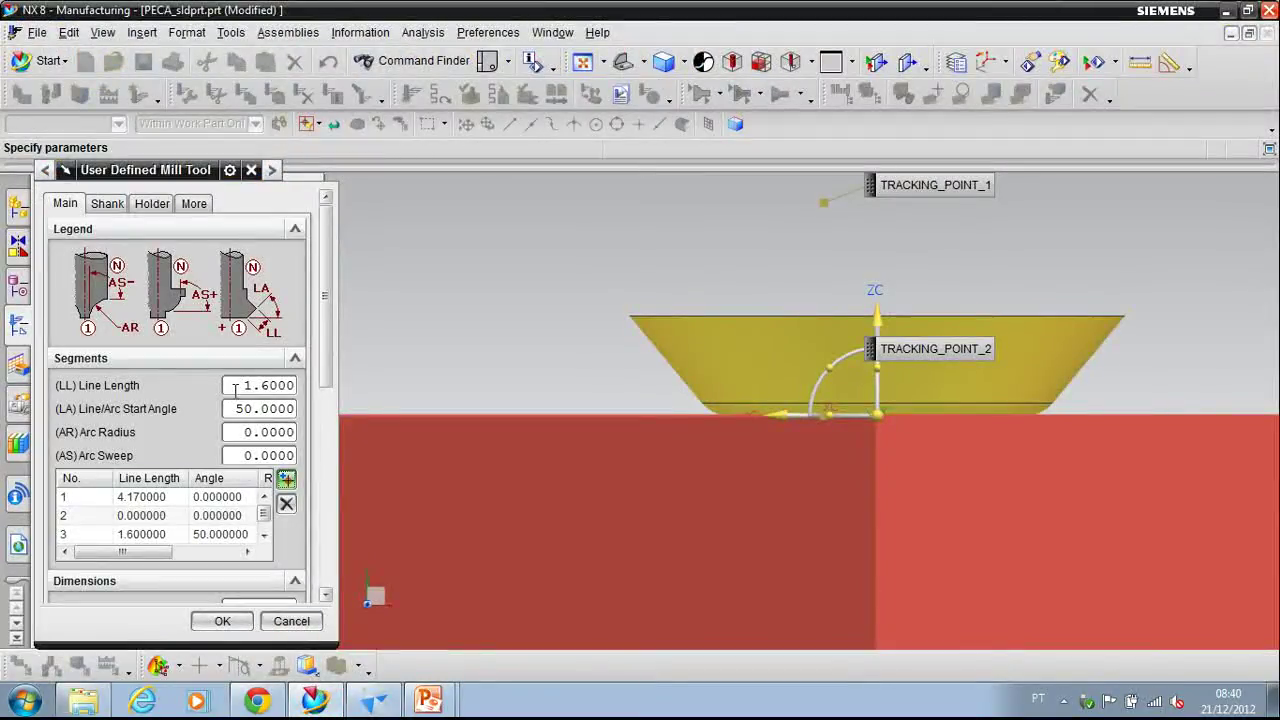
pyautogui.moveTo(239, 385); pyautogui.dragTo(322, 390)
pyautogui.write('0')
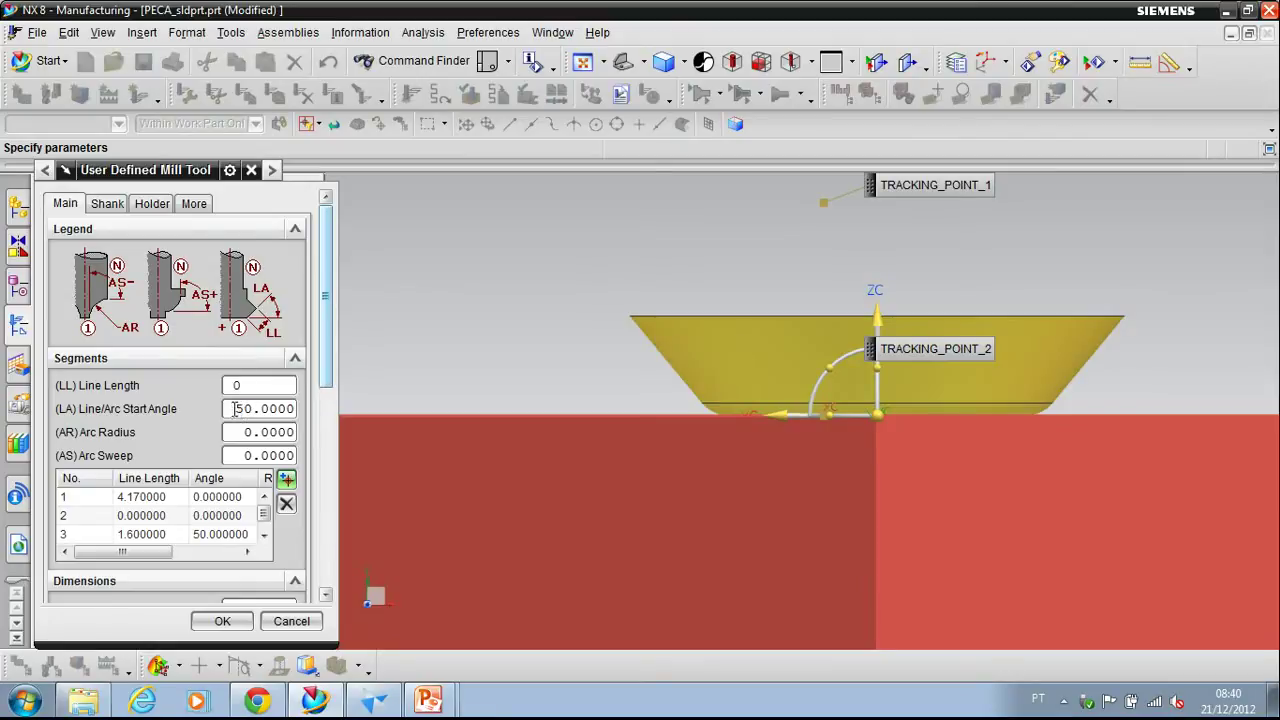
pyautogui.moveTo(234, 408); pyautogui.dragTo(302, 408)
pyautogui.write('50')
pyautogui.press('Return')
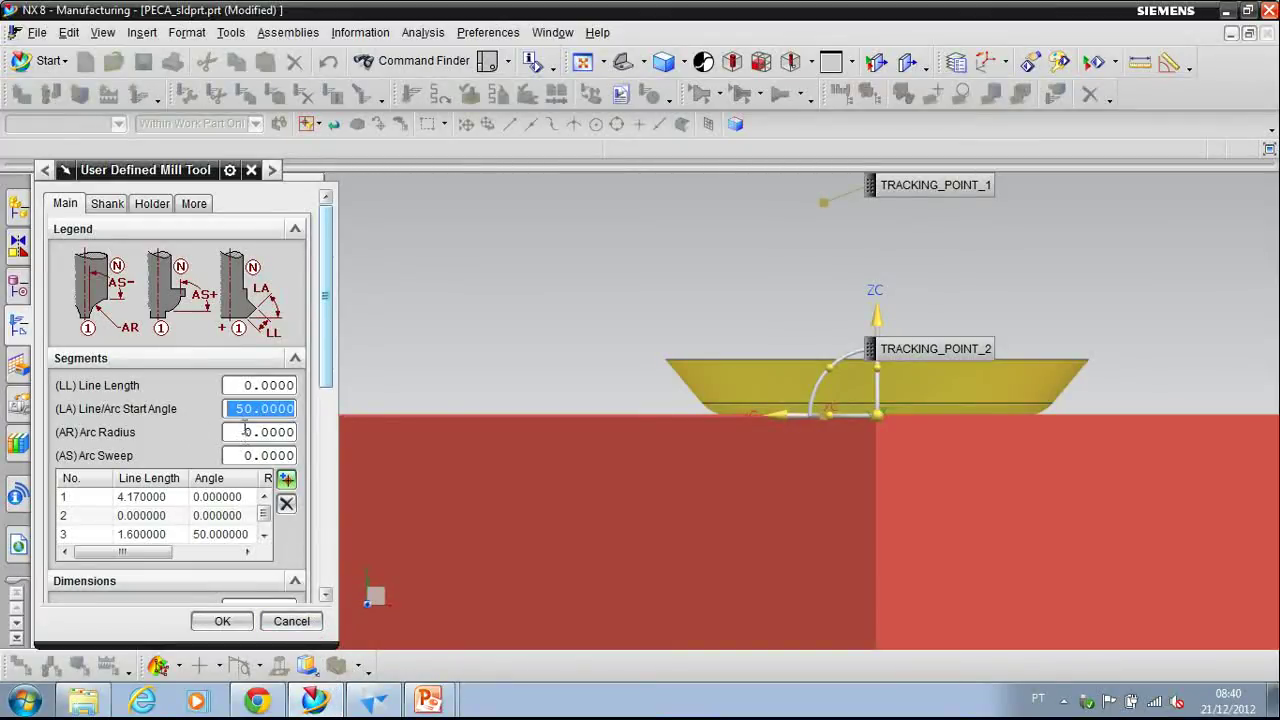
# - Set the fourth segment's arc radius to 0.15 and arc sweep to 90
pyautogui.moveTo(245, 431); pyautogui.dragTo(305, 440)
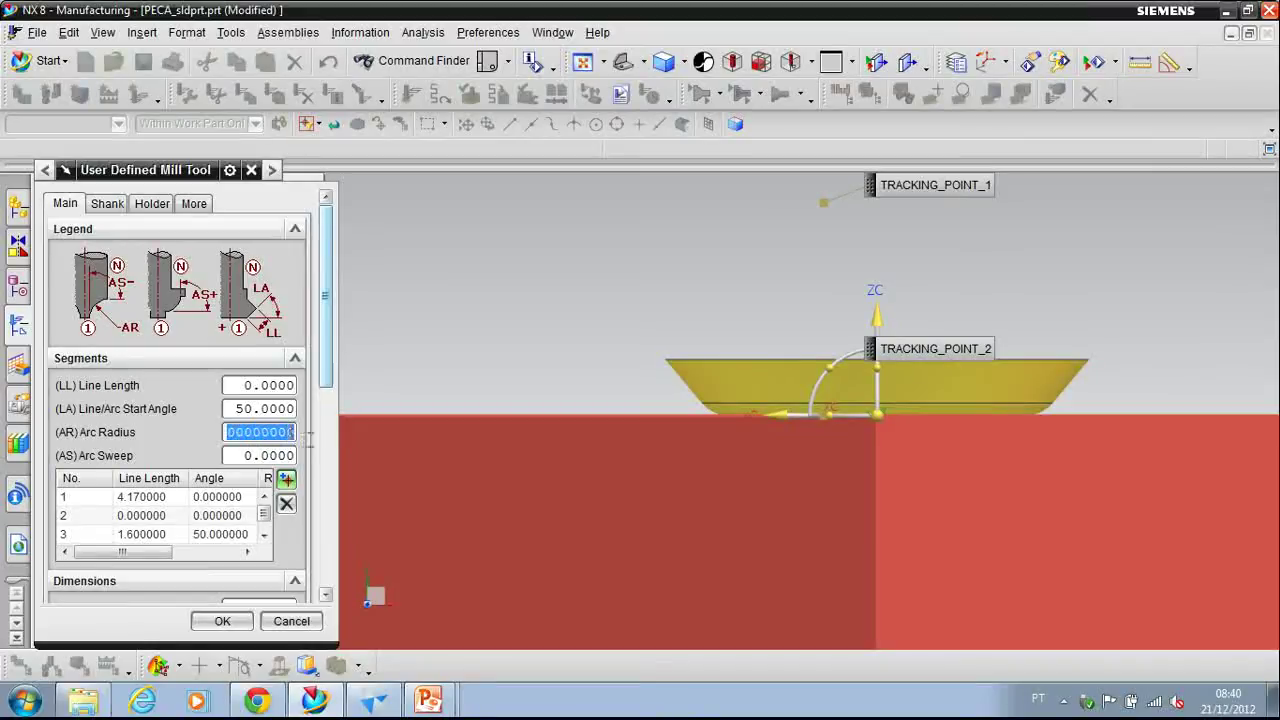
pyautogui.write('.15')
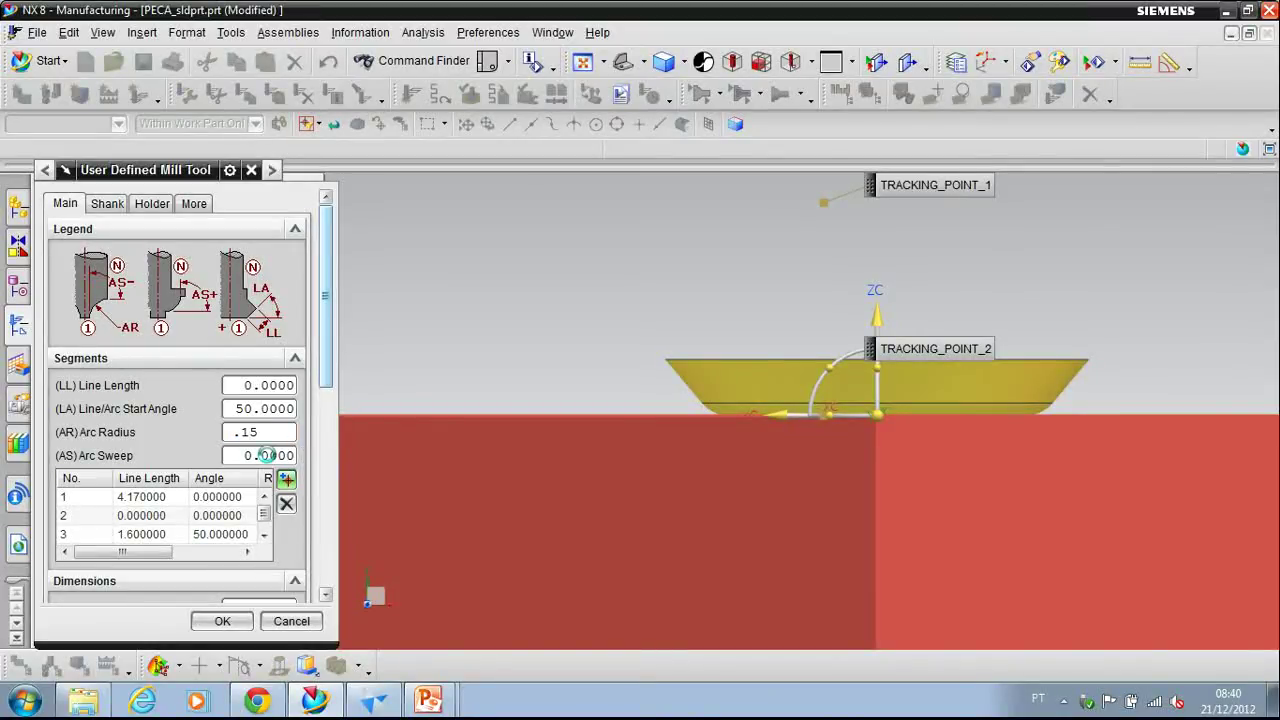
pyautogui.click(262, 455)
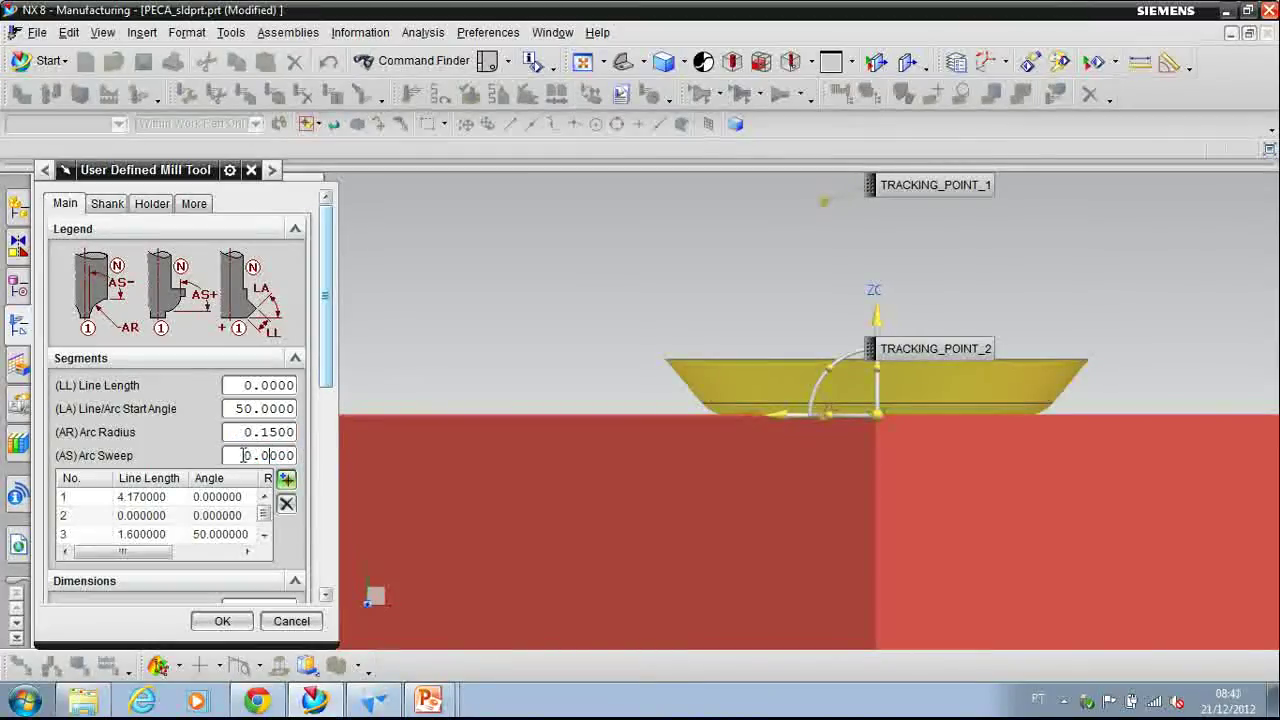
pyautogui.moveTo(282, 456); pyautogui.dragTo(343, 460)
pyautogui.write('90')
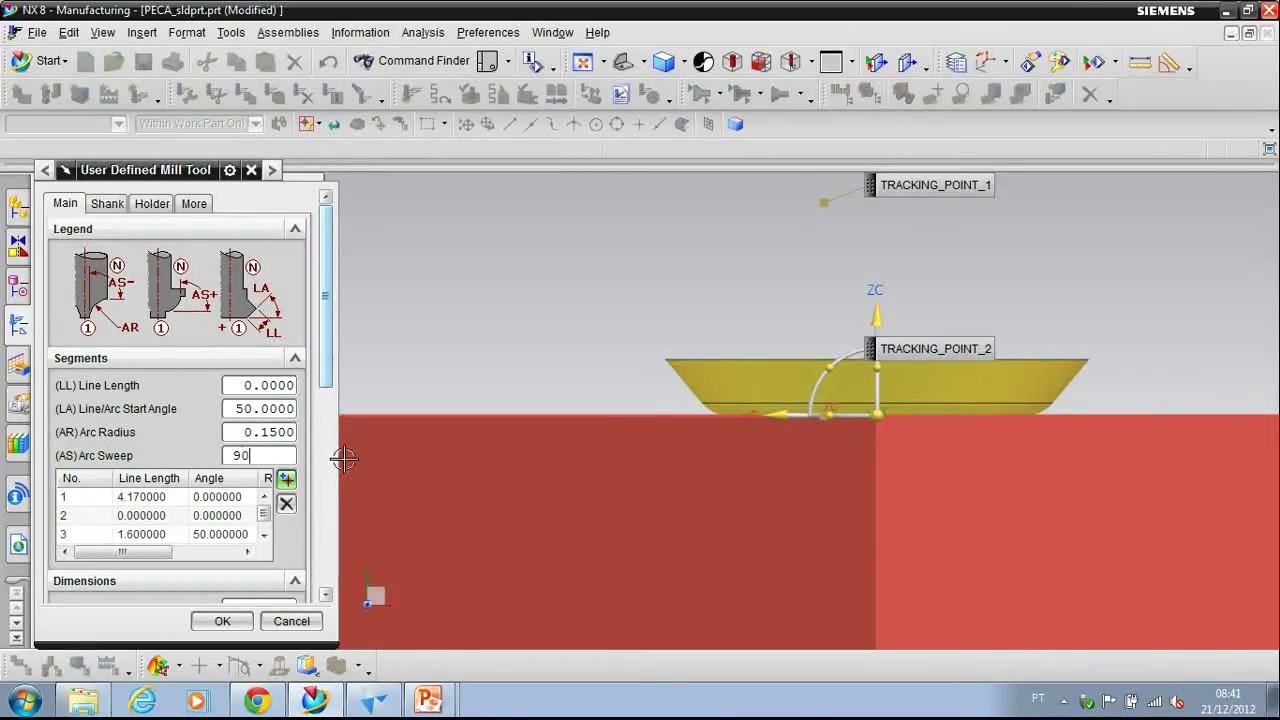
pyautogui.press('Return')
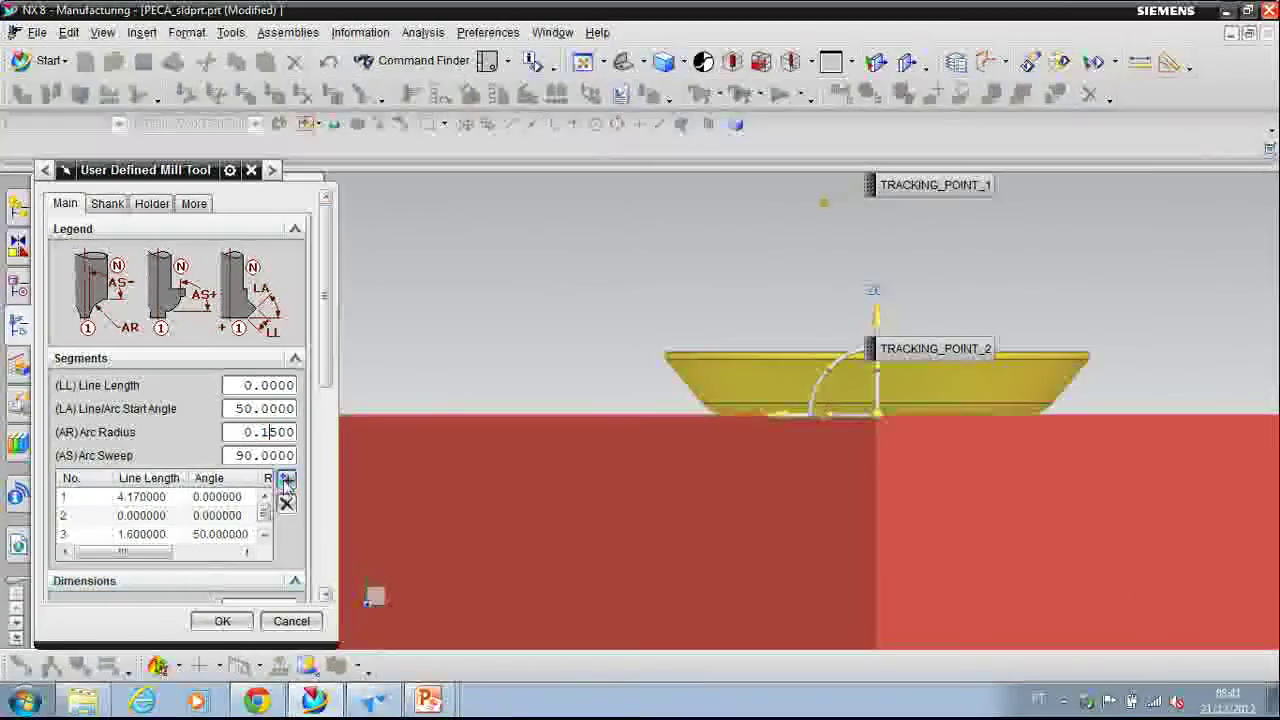
# - Add a fifth segment, check the Solid Edge drawing, and set the segment's line length to 1.87 in NX
pyautogui.click(285, 484)
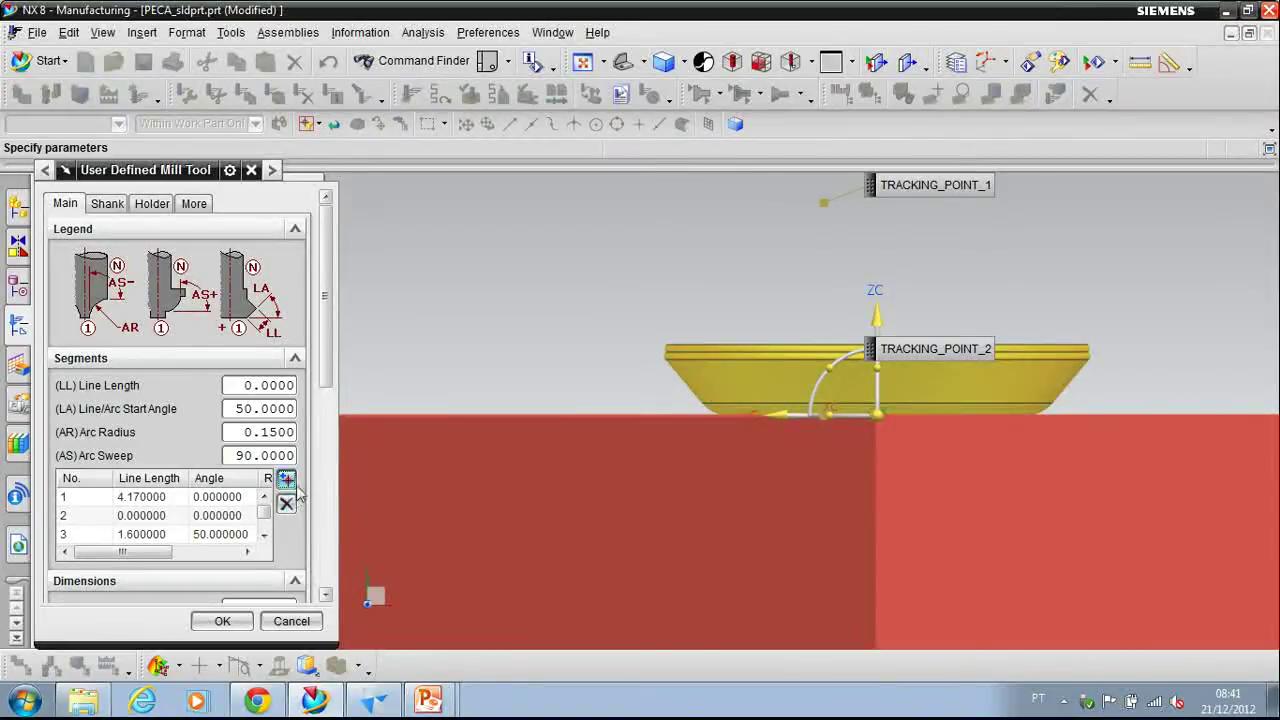
pyautogui.click(372, 700)
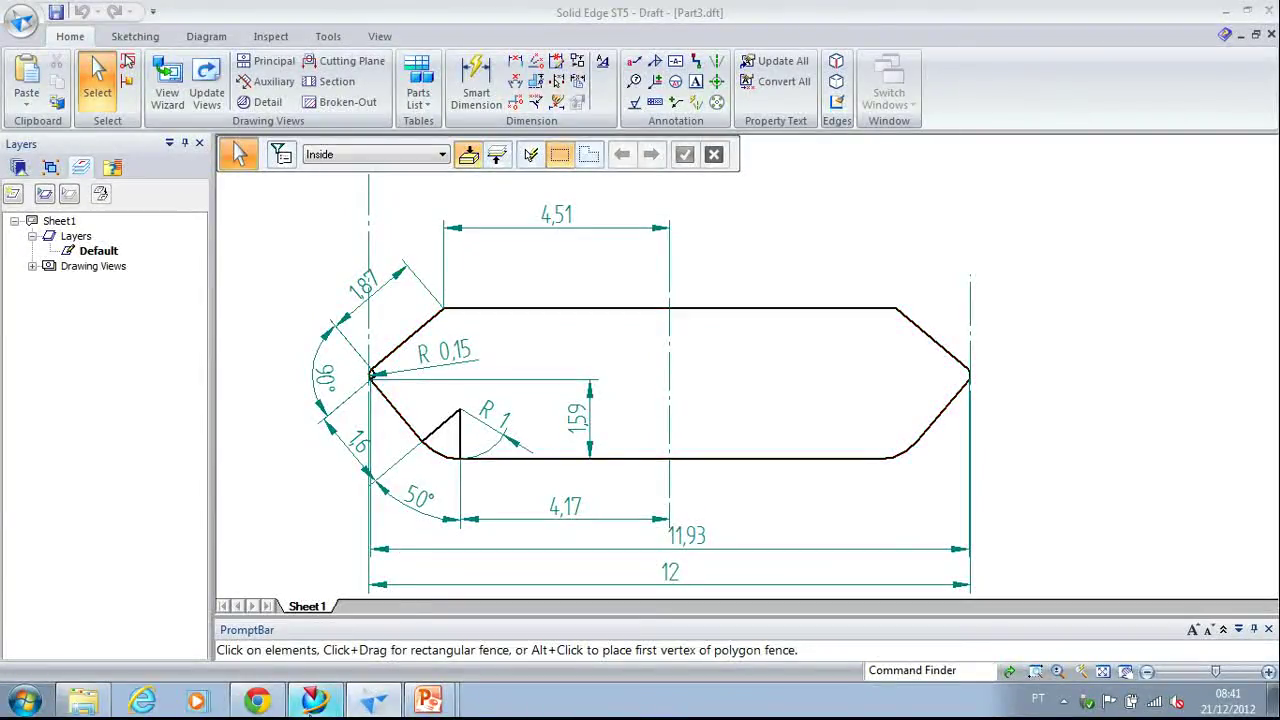
pyautogui.click(314, 700)
pyautogui.click(241, 385)
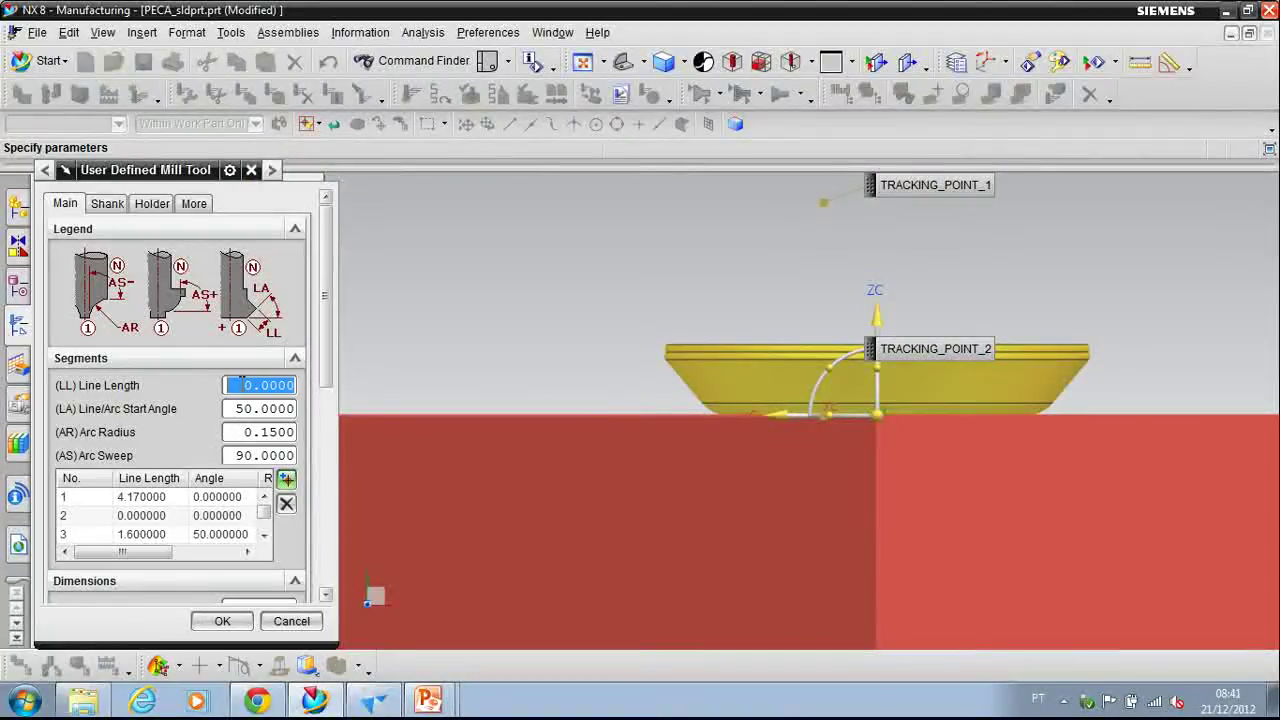
pyautogui.write('1.87')
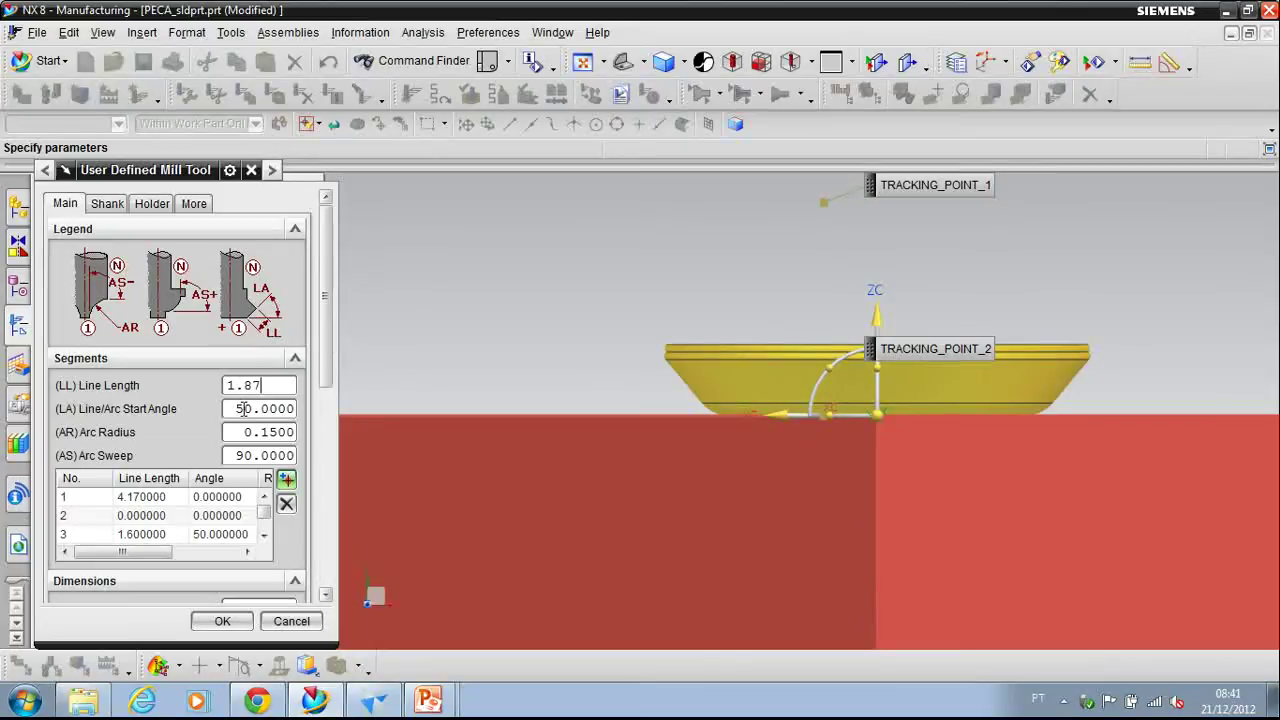
# - Check the upper slanted edge in the Solid Edge drawing, and set the fifth segment's start angle to 140 in NX
pyautogui.click(240, 408)
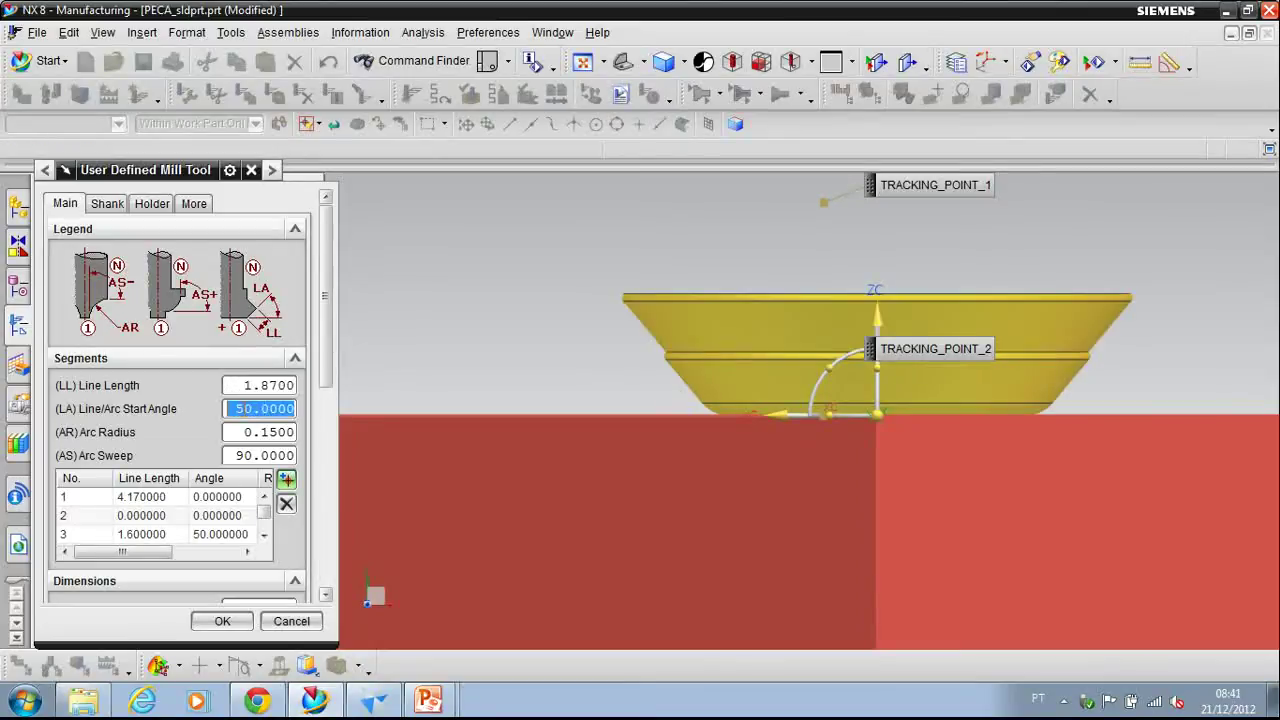
pyautogui.click(367, 703)
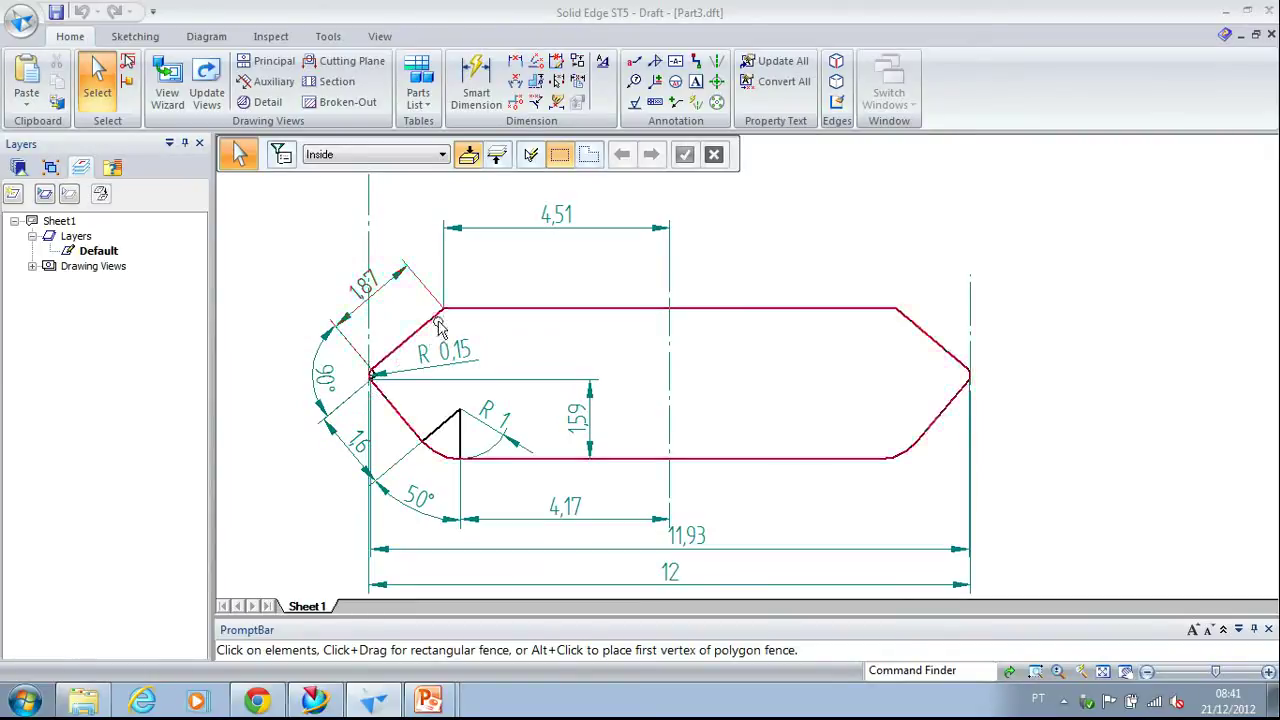
pyautogui.hotkey('alt', 'Tab')
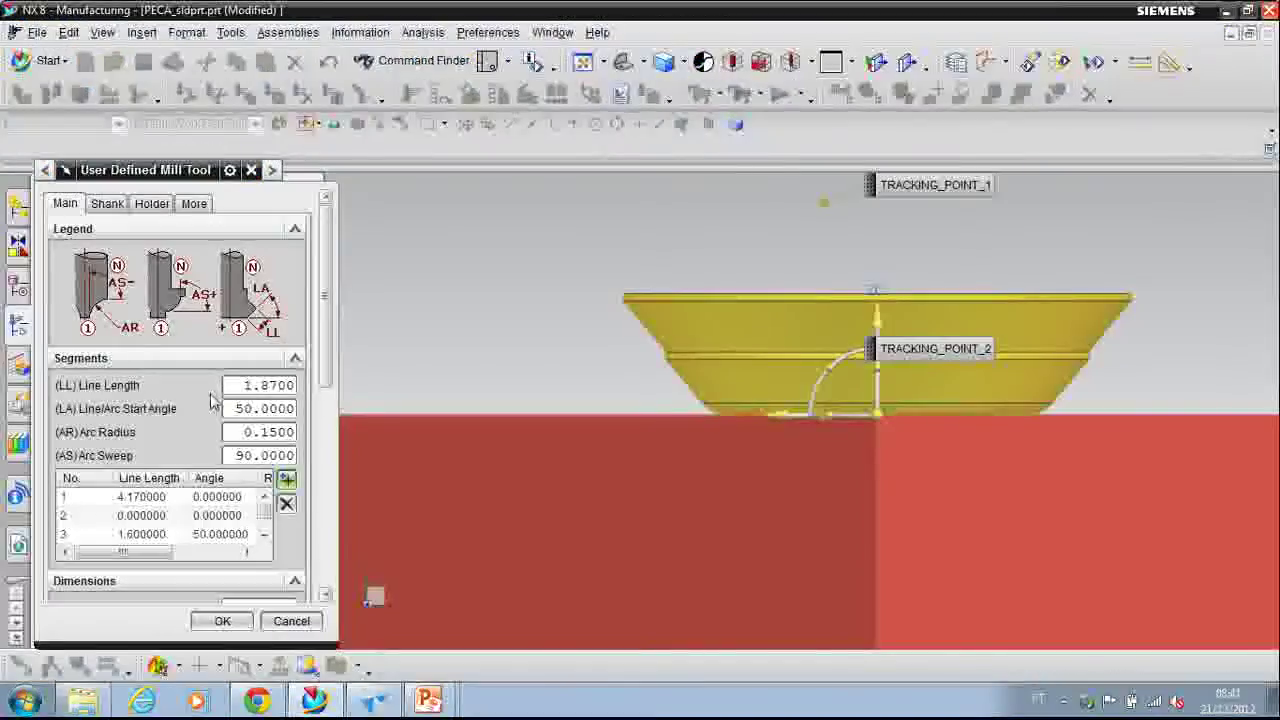
pyautogui.doubleClick(290, 410)
pyautogui.write('1')
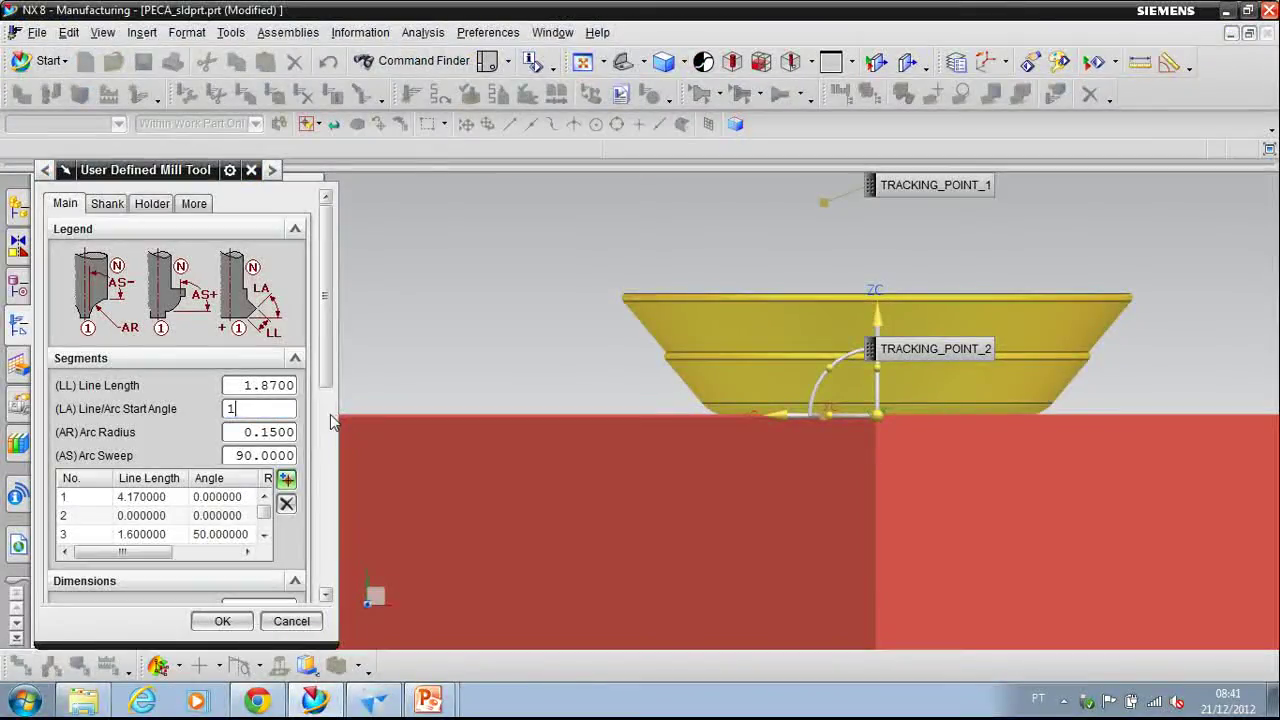
pyautogui.write('40')
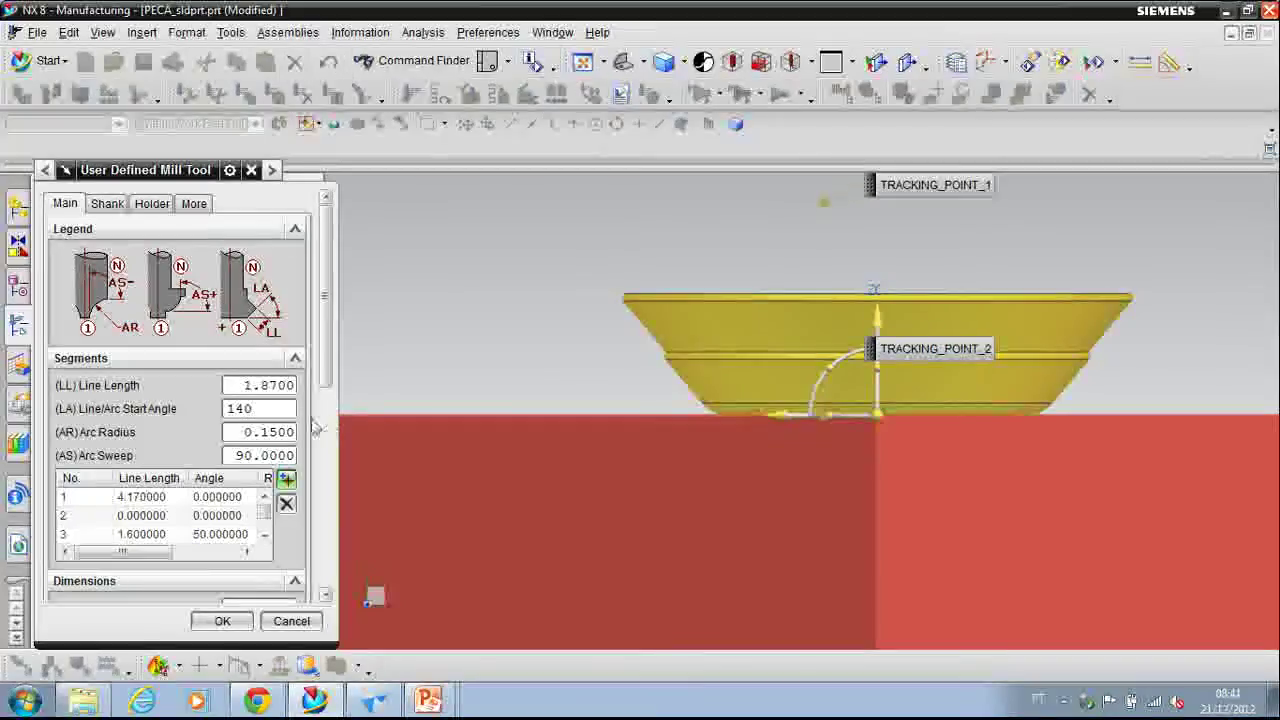
# - Set the fifth segment's arc radius and arc sweep to 0
pyautogui.doubleClick(258, 432)
pyautogui.write('0')
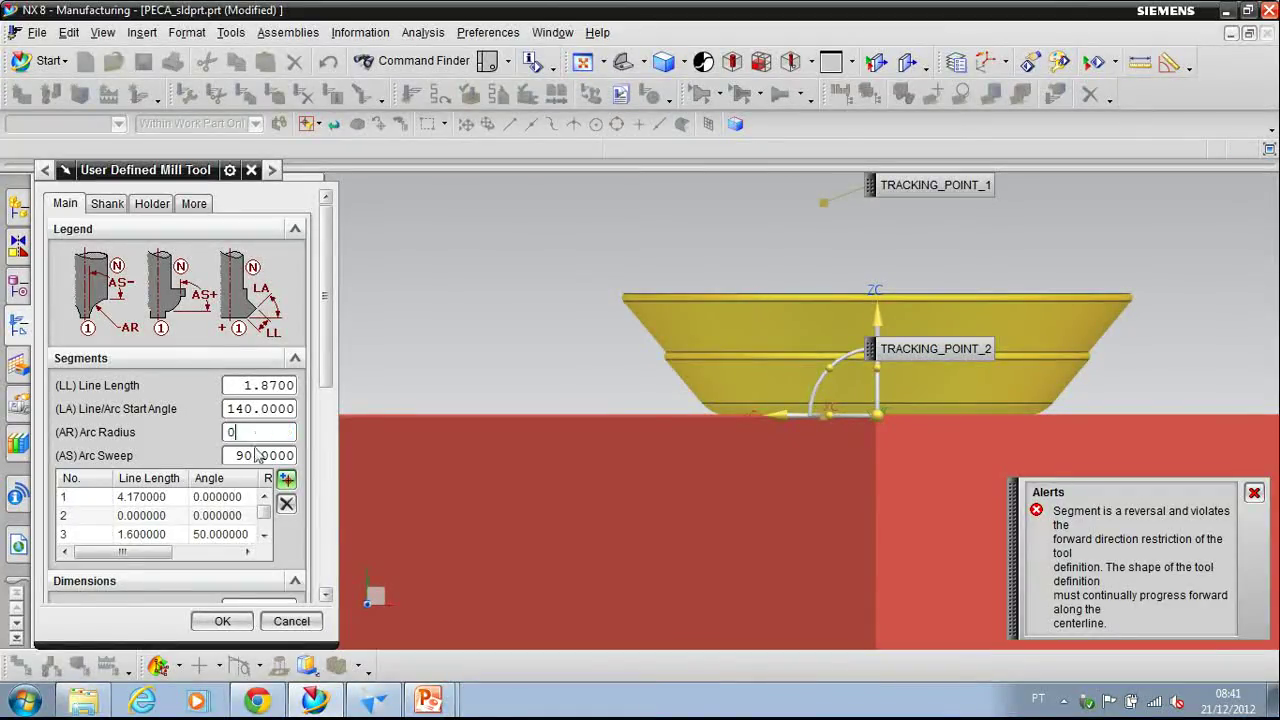
pyautogui.doubleClick(254, 453)
pyautogui.write('0')
pyautogui.press('Return')
# - Add a sixth segment with a line length of 1 and a start angle of 180
pyautogui.moveTo(326, 356); pyautogui.dragTo(322, 392)
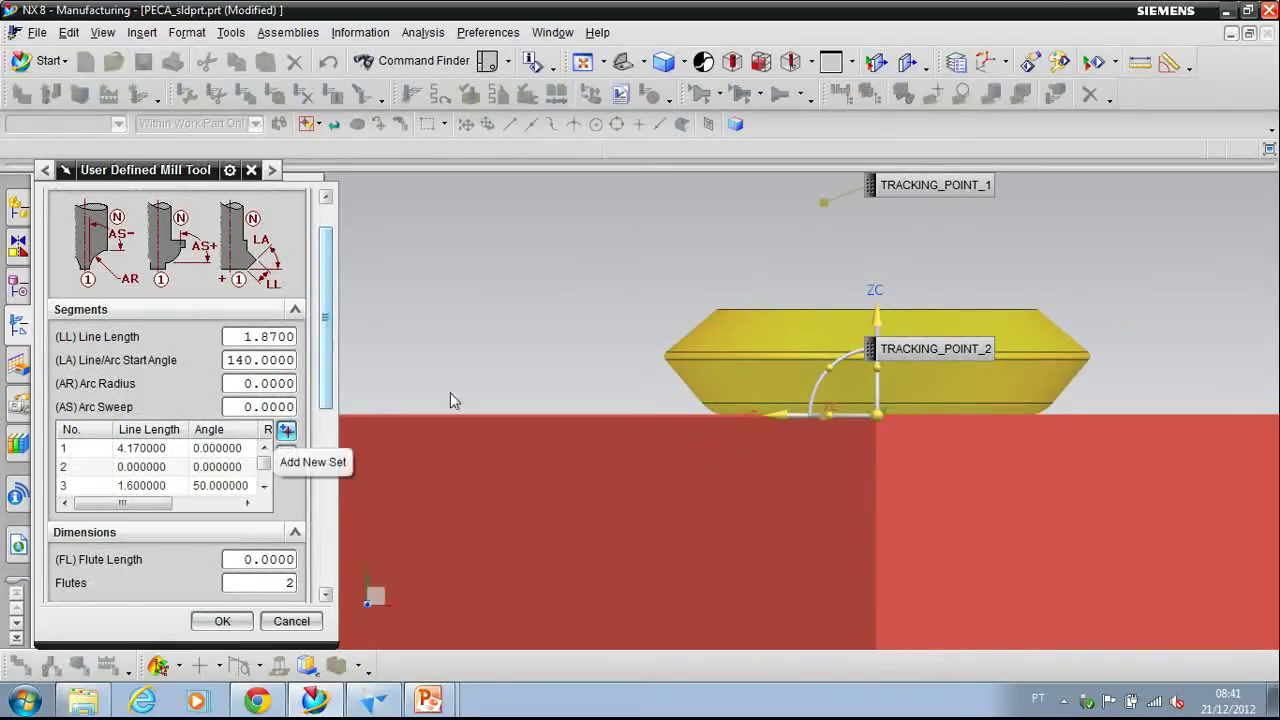
pyautogui.click(287, 432)
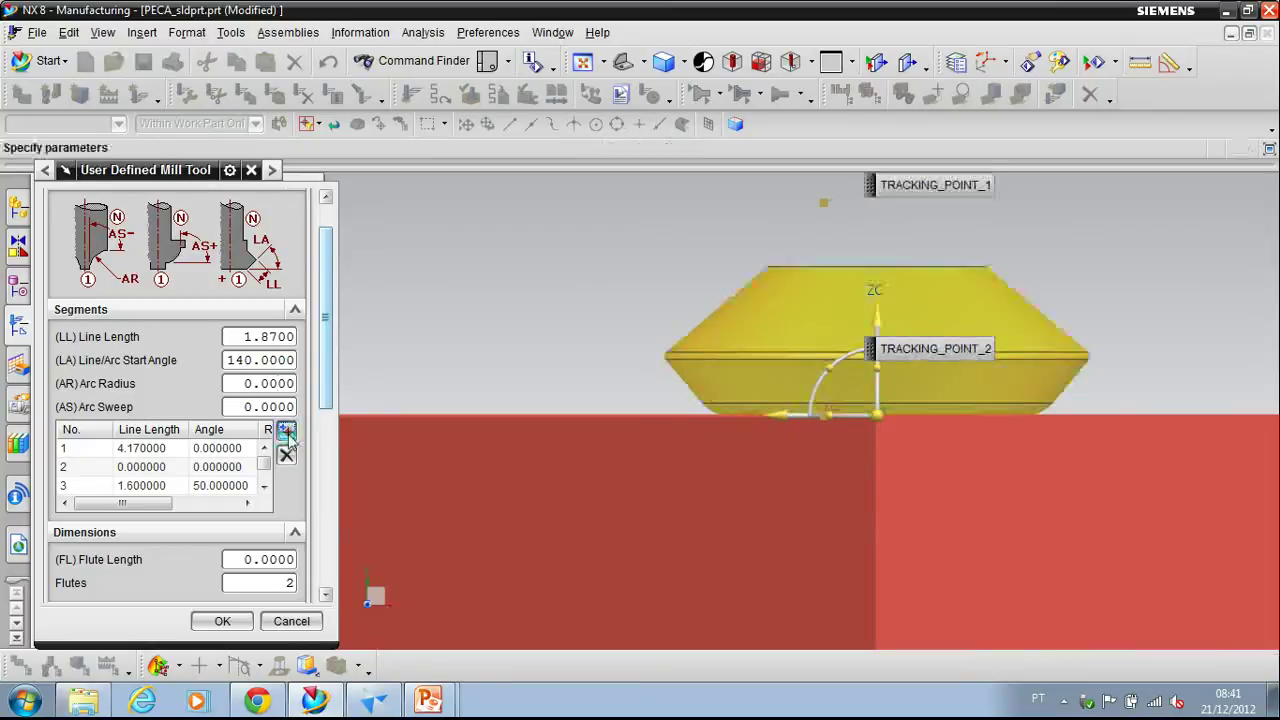
pyautogui.doubleClick(233, 341)
pyautogui.write('1')
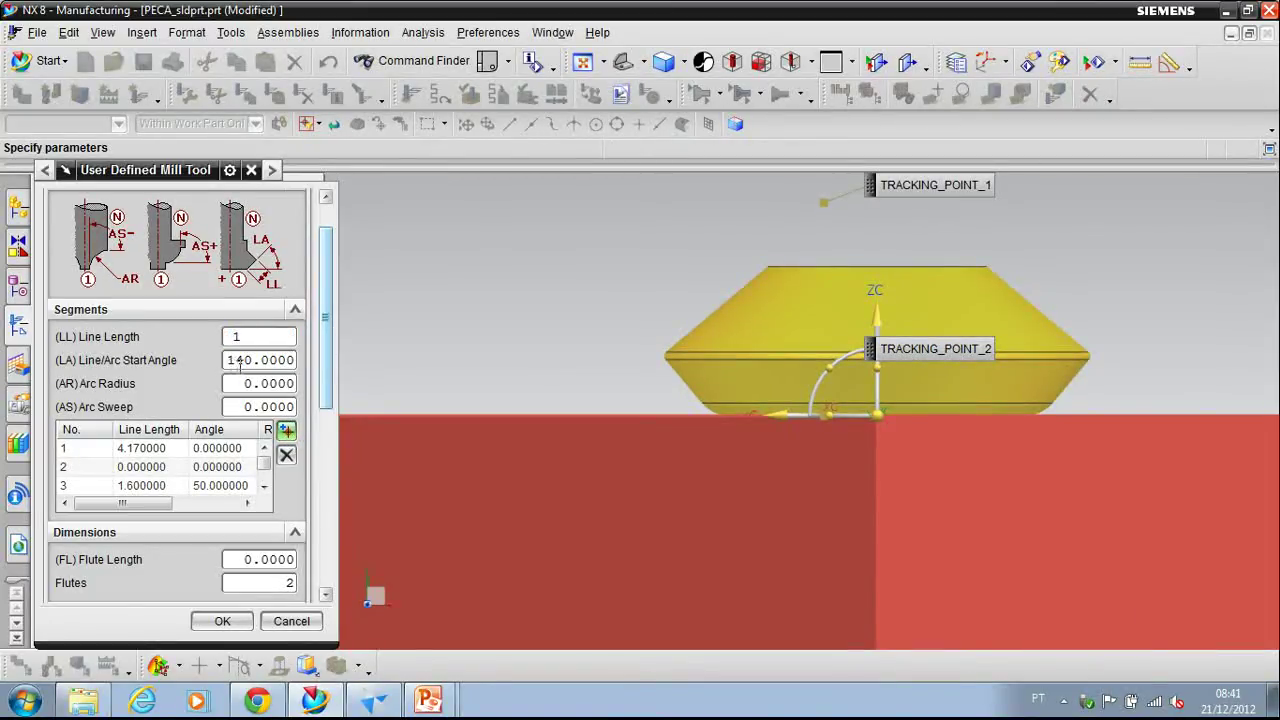
pyautogui.doubleClick(240, 364)
pyautogui.write('180')
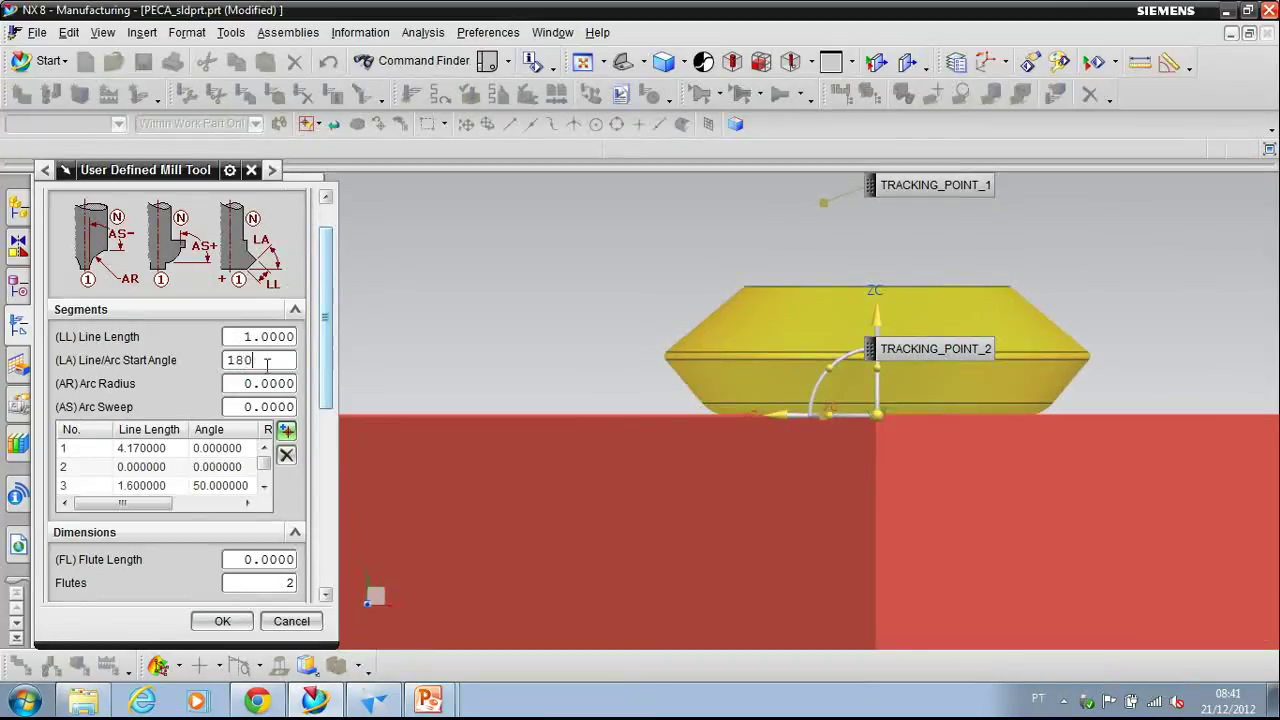
pyautogui.click(259, 384)
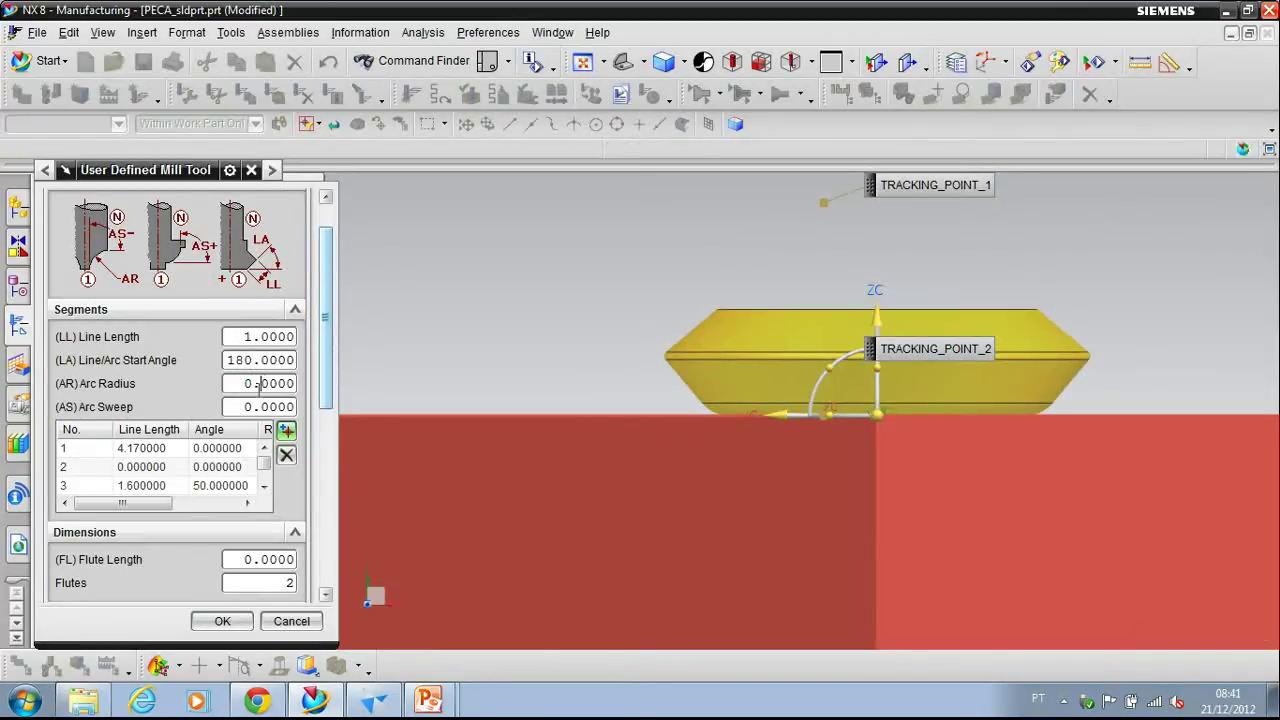
# - Add a seventh segment with a line length of 25 and a start angle of 90 as the tool shank
pyautogui.click(287, 434)
pyautogui.moveTo(245, 339); pyautogui.dragTo(363, 349)
pyautogui.write('2')
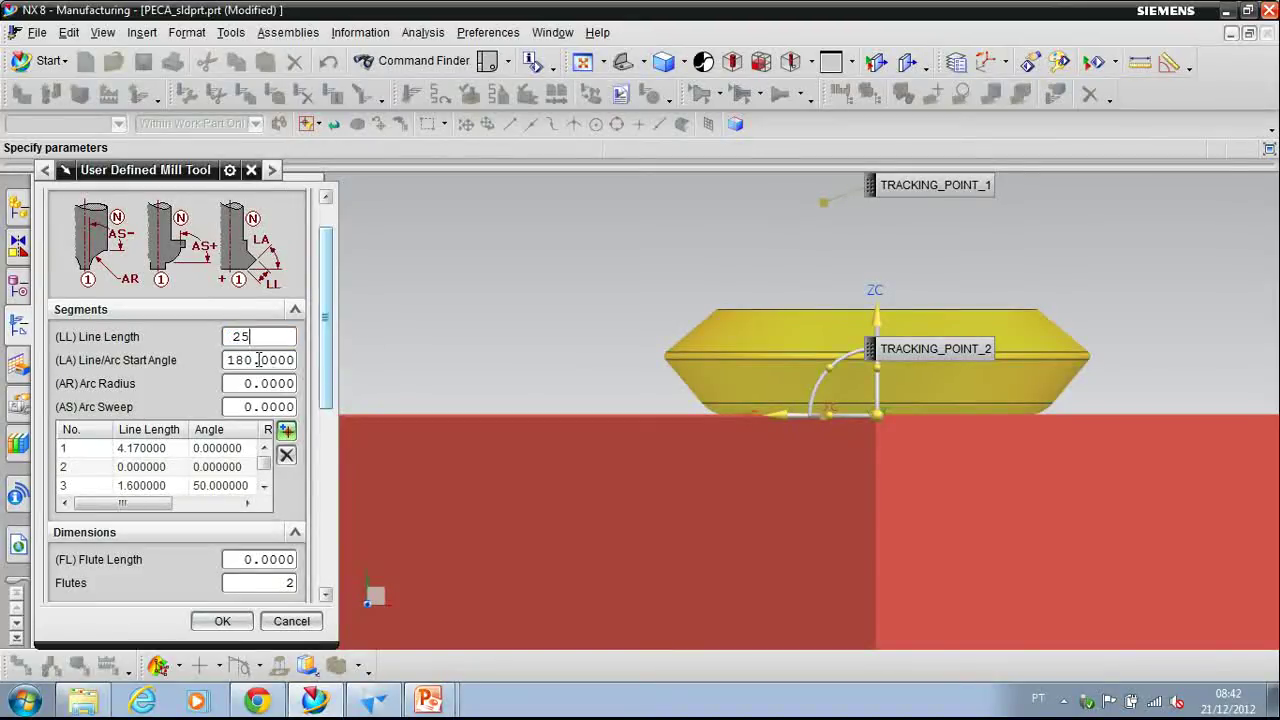
pyautogui.write('5')
pyautogui.press('Tab')
pyautogui.write('90')
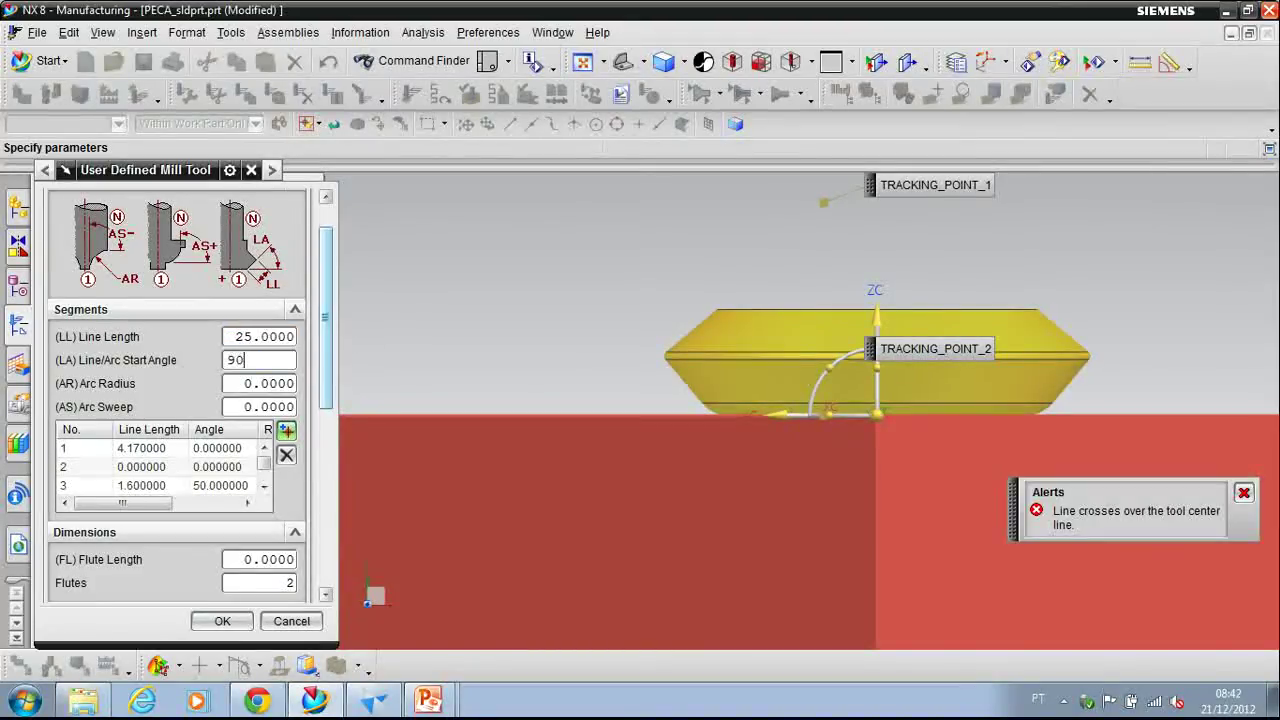
pyautogui.press('Tab')
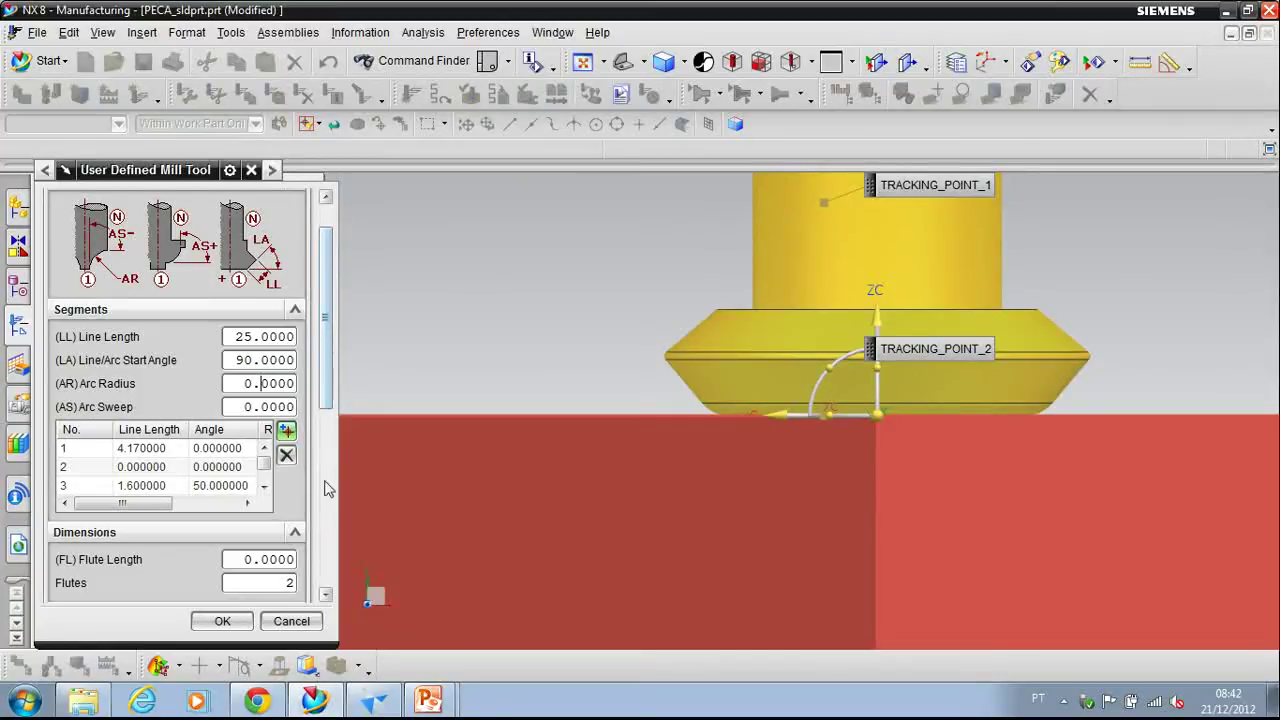
pyautogui.scroll(1, 829, 337)
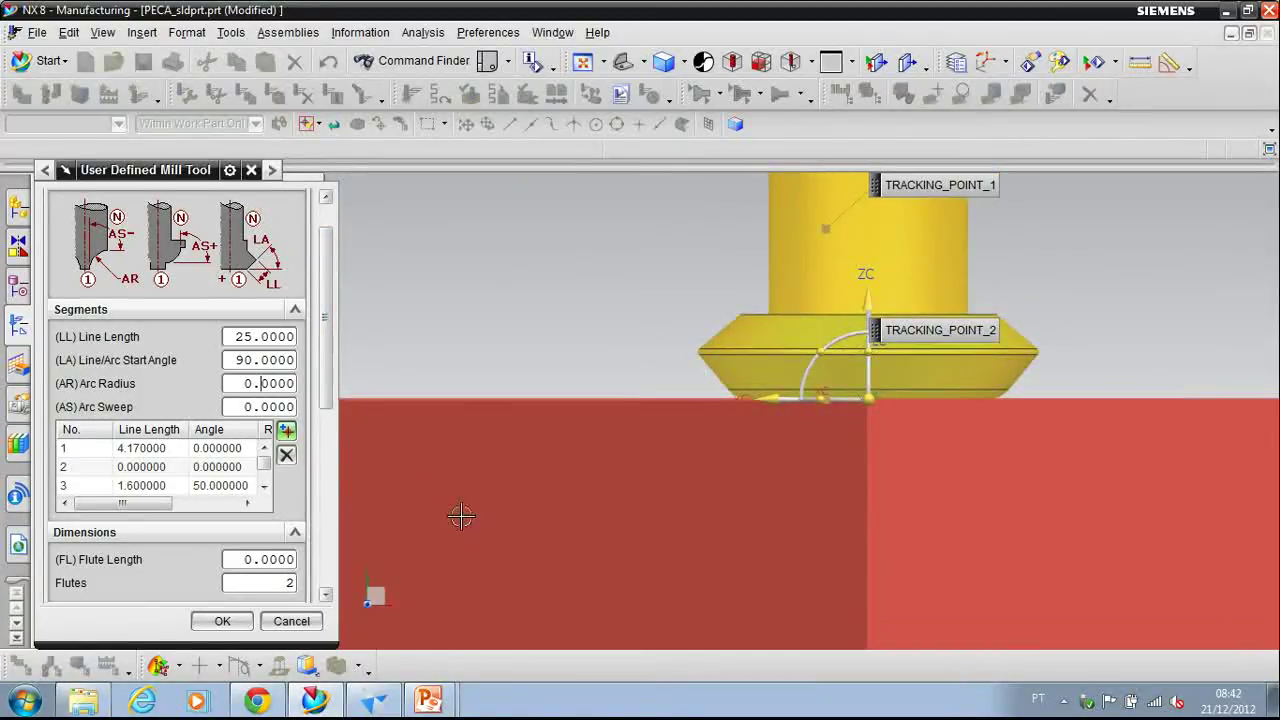
# - Set the tool's flute length to 3 and its number of flutes to 1
pyautogui.moveTo(241, 563); pyautogui.dragTo(310, 563)
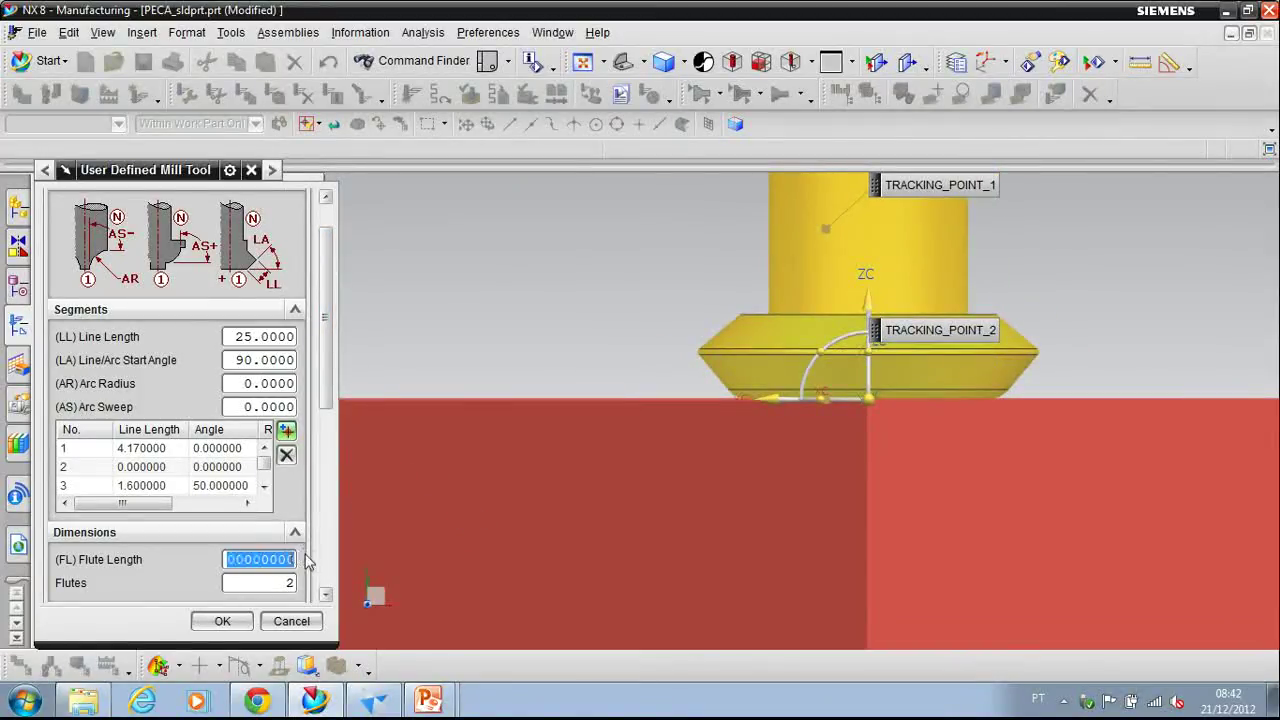
pyautogui.write('3')
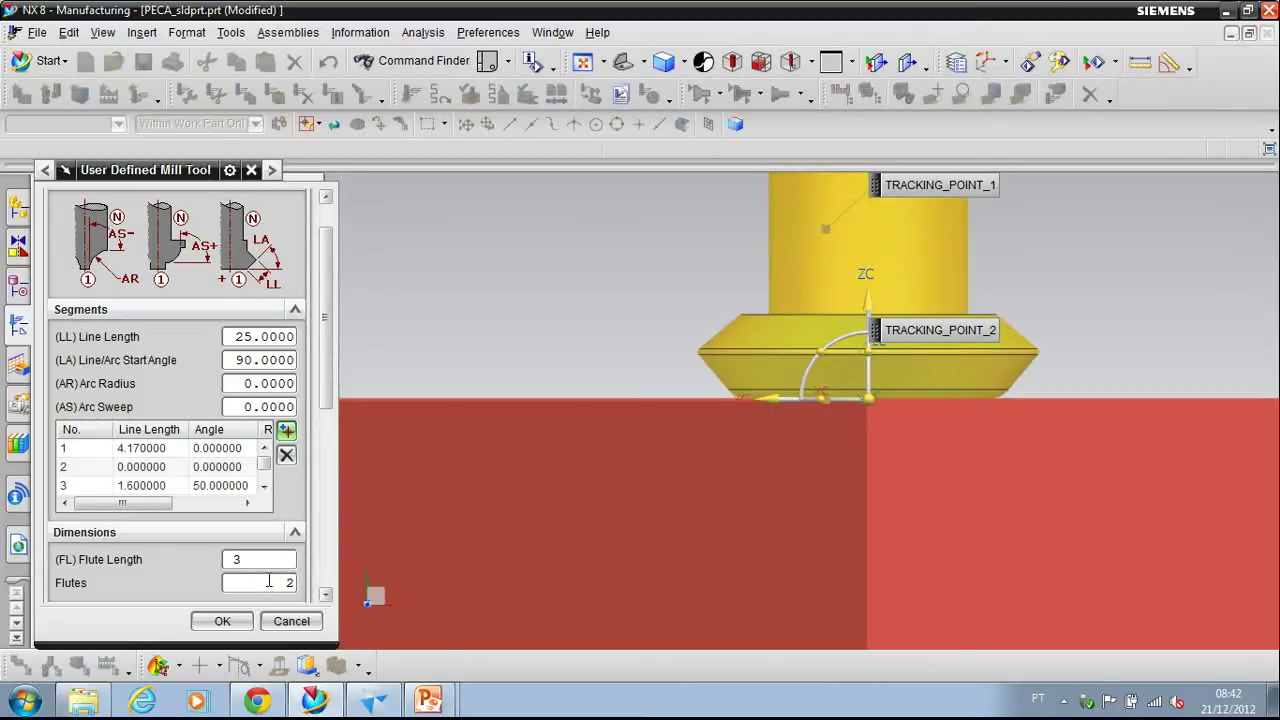
pyautogui.click(268, 581)
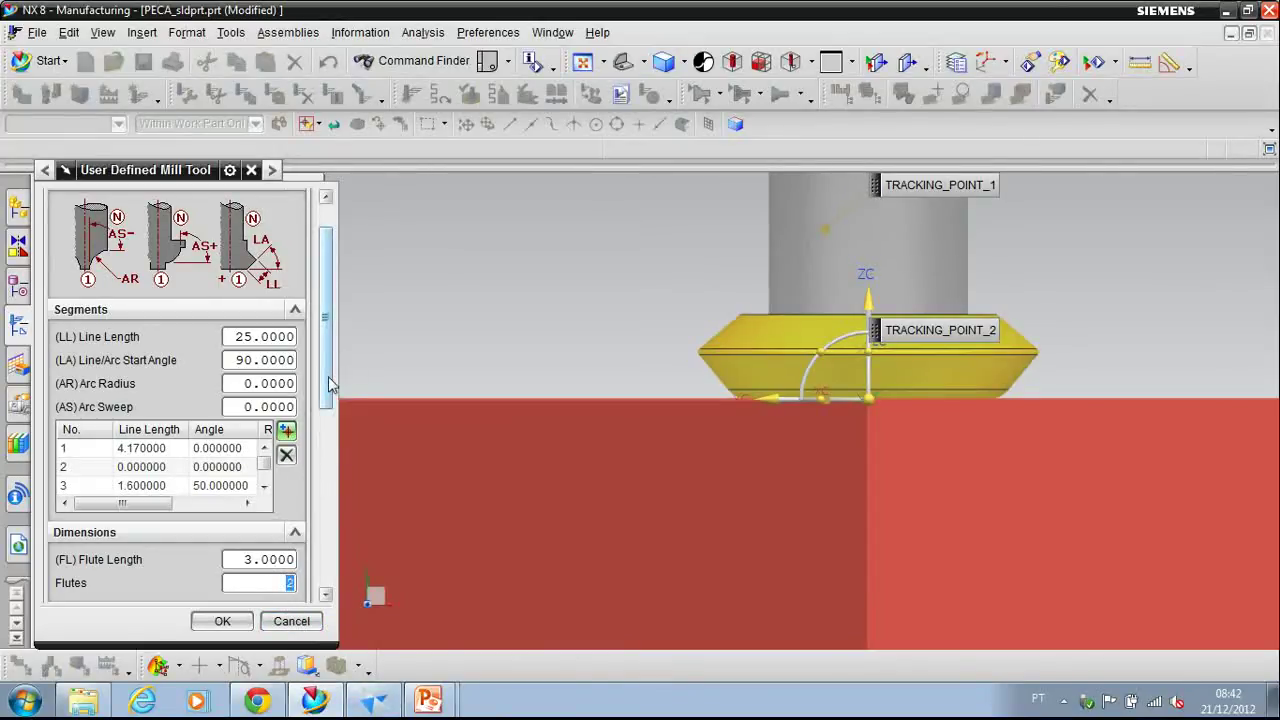
pyautogui.scroll(-5, 323, 392)
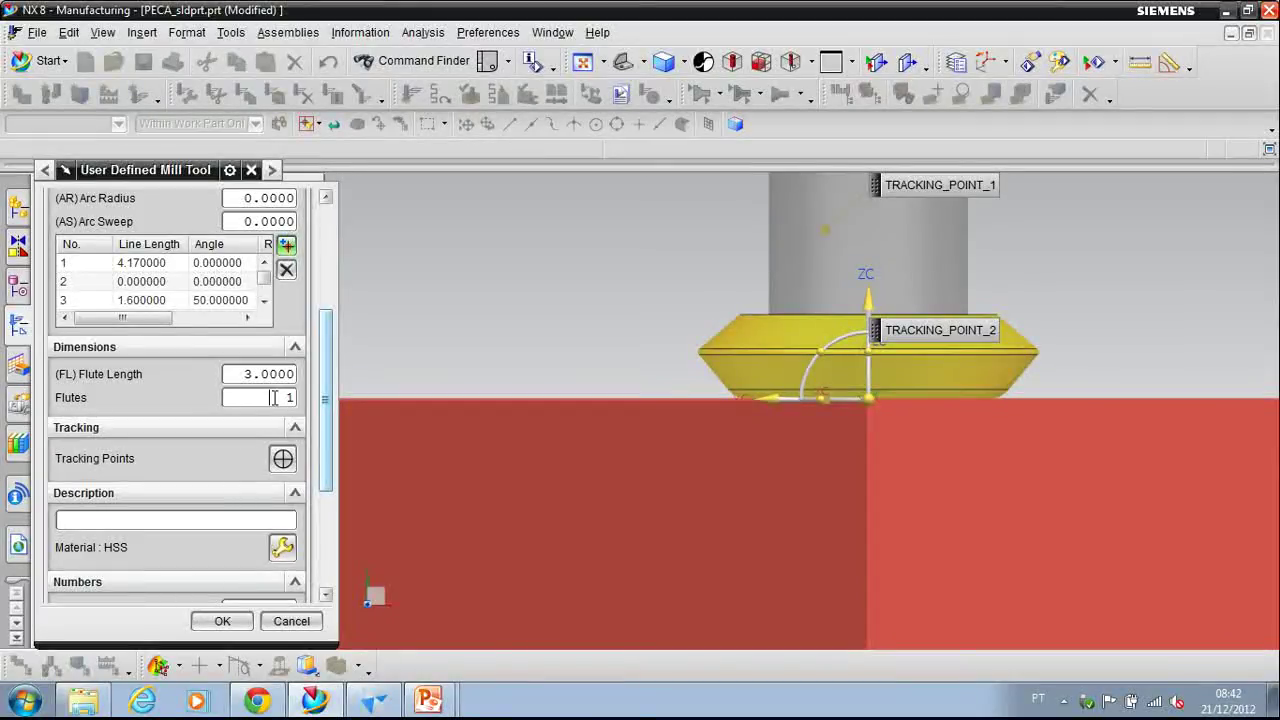
# - Remove both default tracking points from the tool and start a new one named tp
pyautogui.click(282, 459)
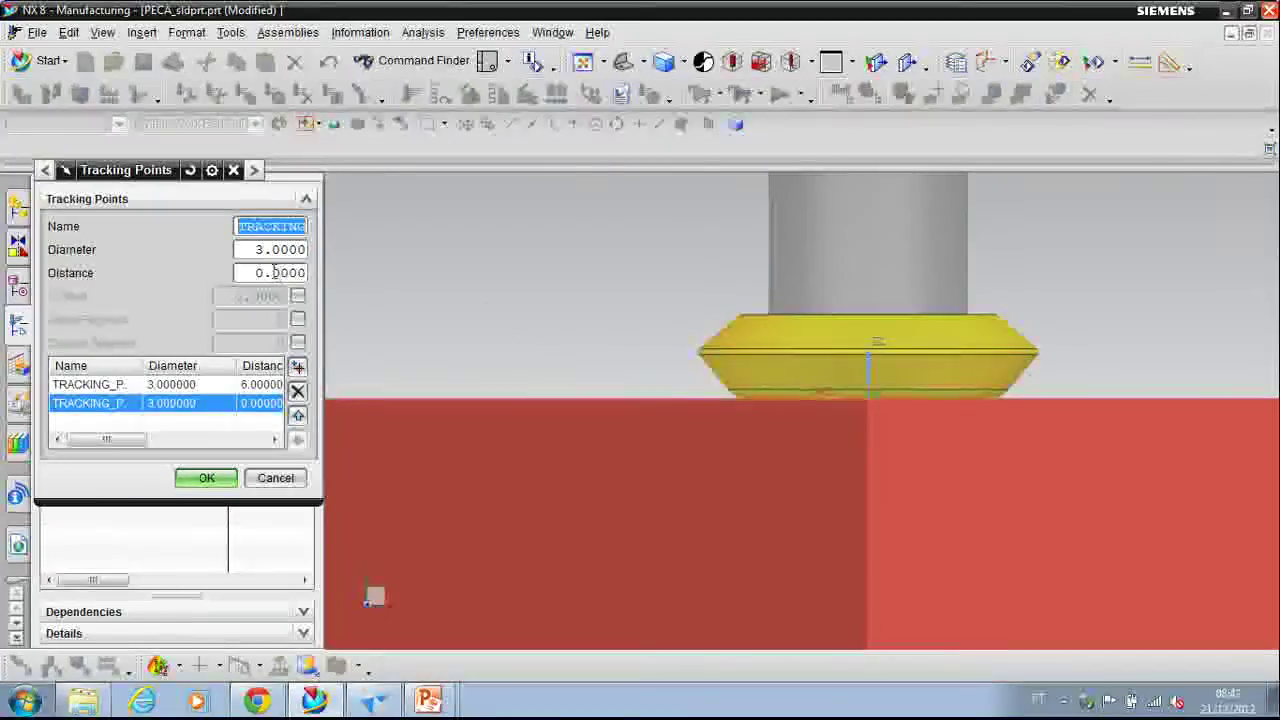
pyautogui.click(297, 392)
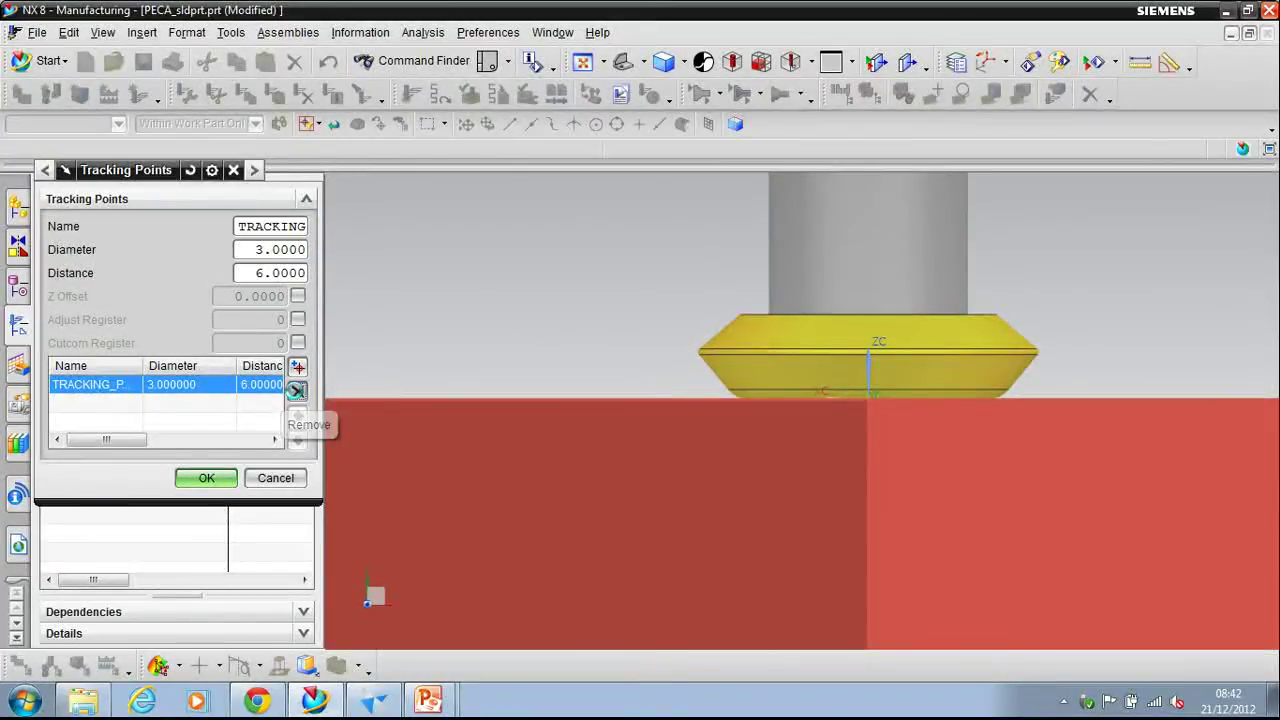
pyautogui.click(297, 393)
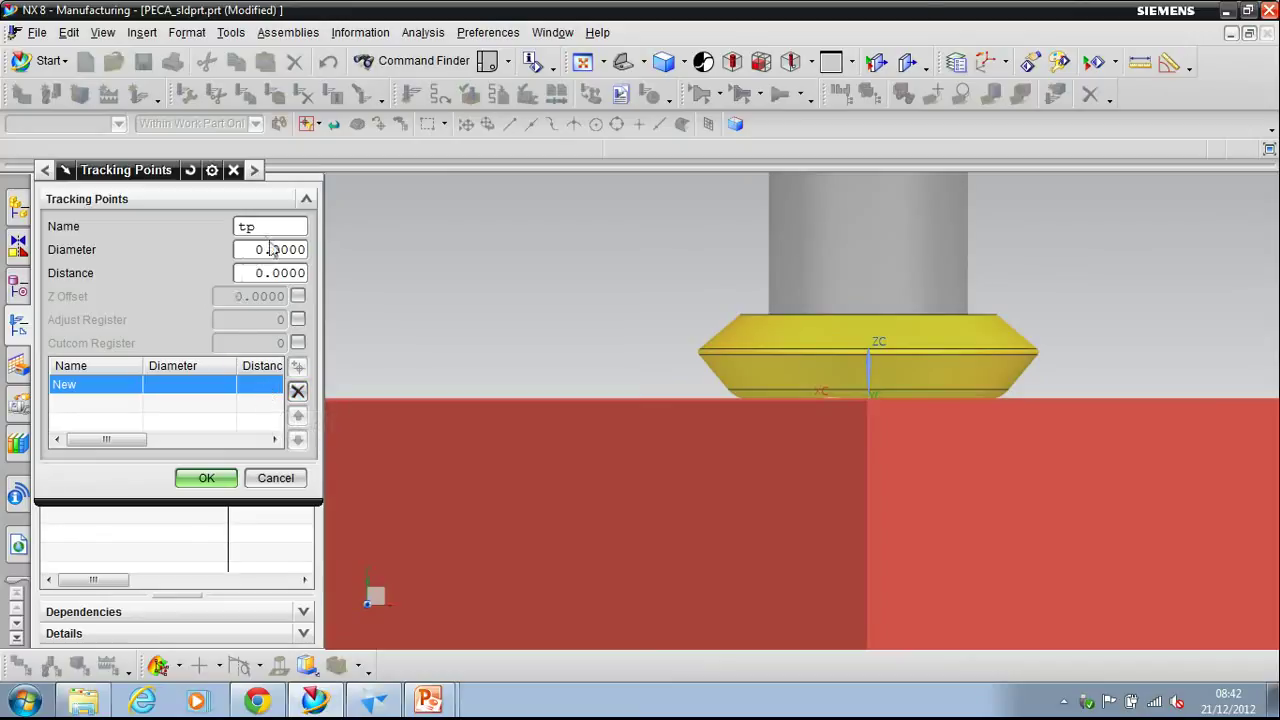
# - Examine the Solid Edge drawing for the diameter and height at the lower end of the R 0,15 tip arc
pyautogui.scroll(5, 690, 350)
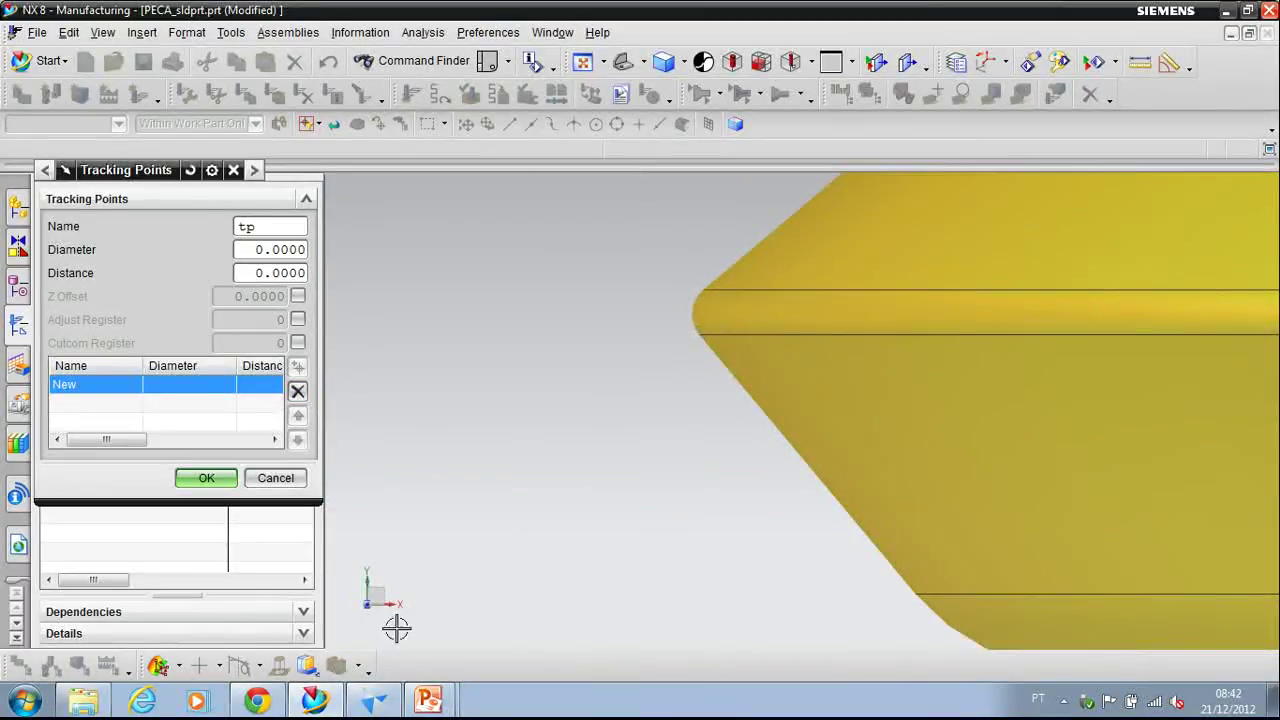
pyautogui.click(370, 700)
pyautogui.scroll(6, 275, 415)
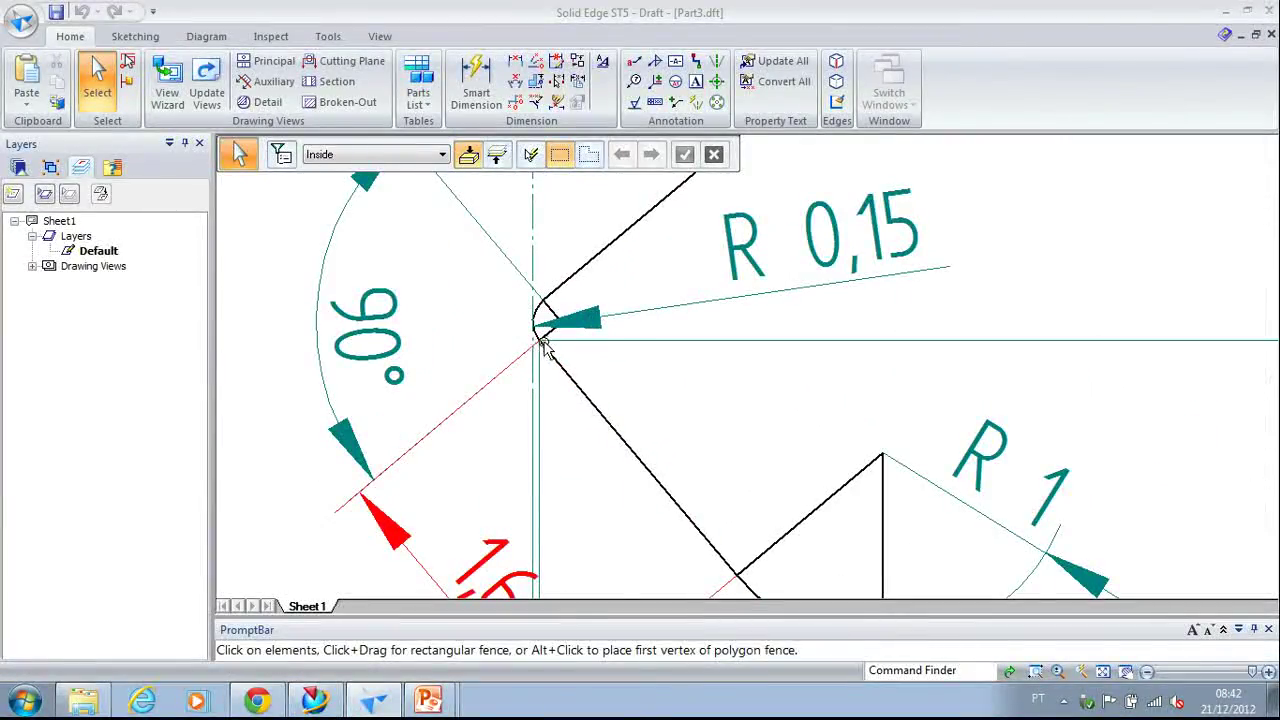
pyautogui.scroll(-5, 1100, 535)
pyautogui.scroll(2, 1163, 571)
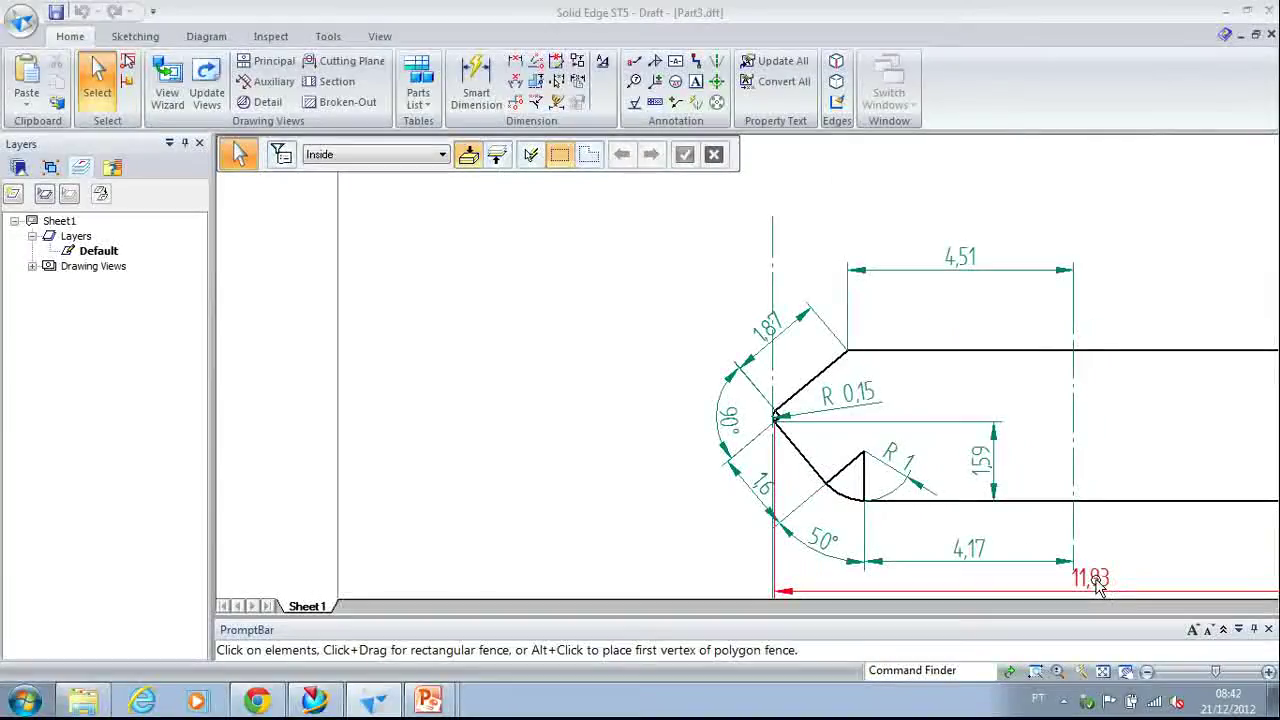
pyautogui.moveTo(1104, 562); pyautogui.dragTo(790, 465, button='middle')
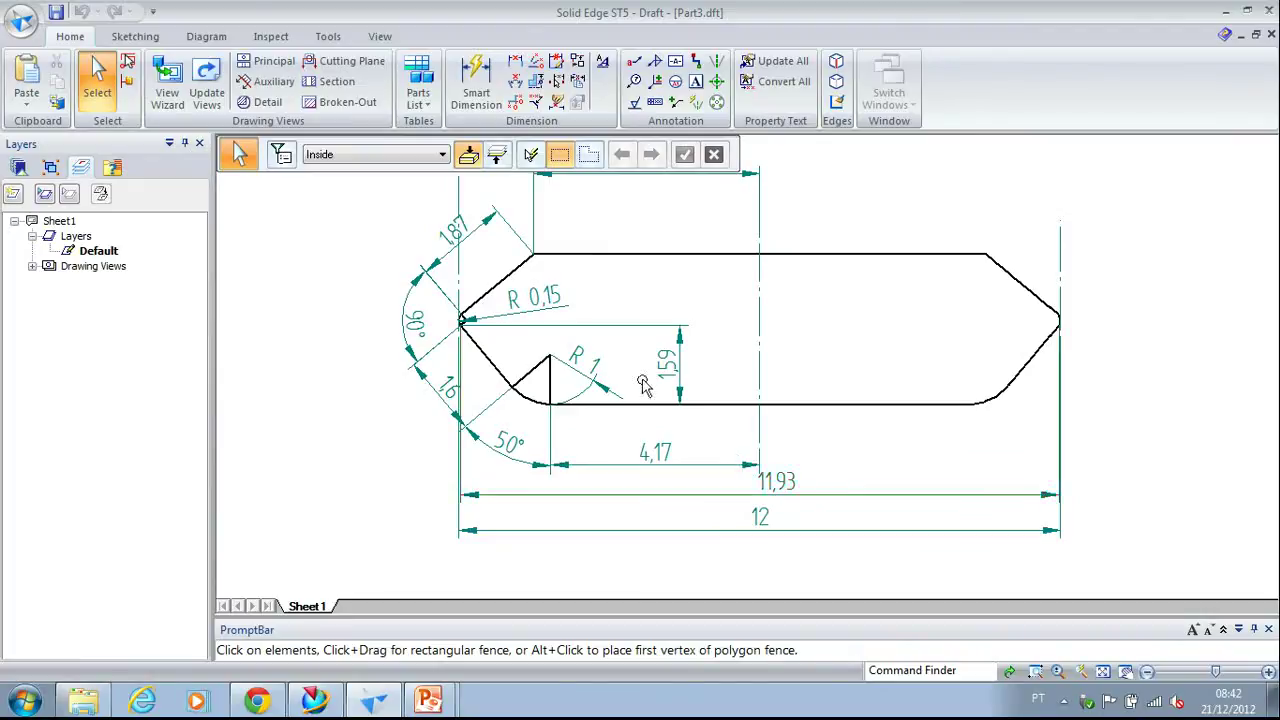
# - Switch back to NX, set tracking point tp to diameter 11.93 and distance 1.59, and accept the tracking points
pyautogui.click(324, 703)
pyautogui.doubleClick(240, 253)
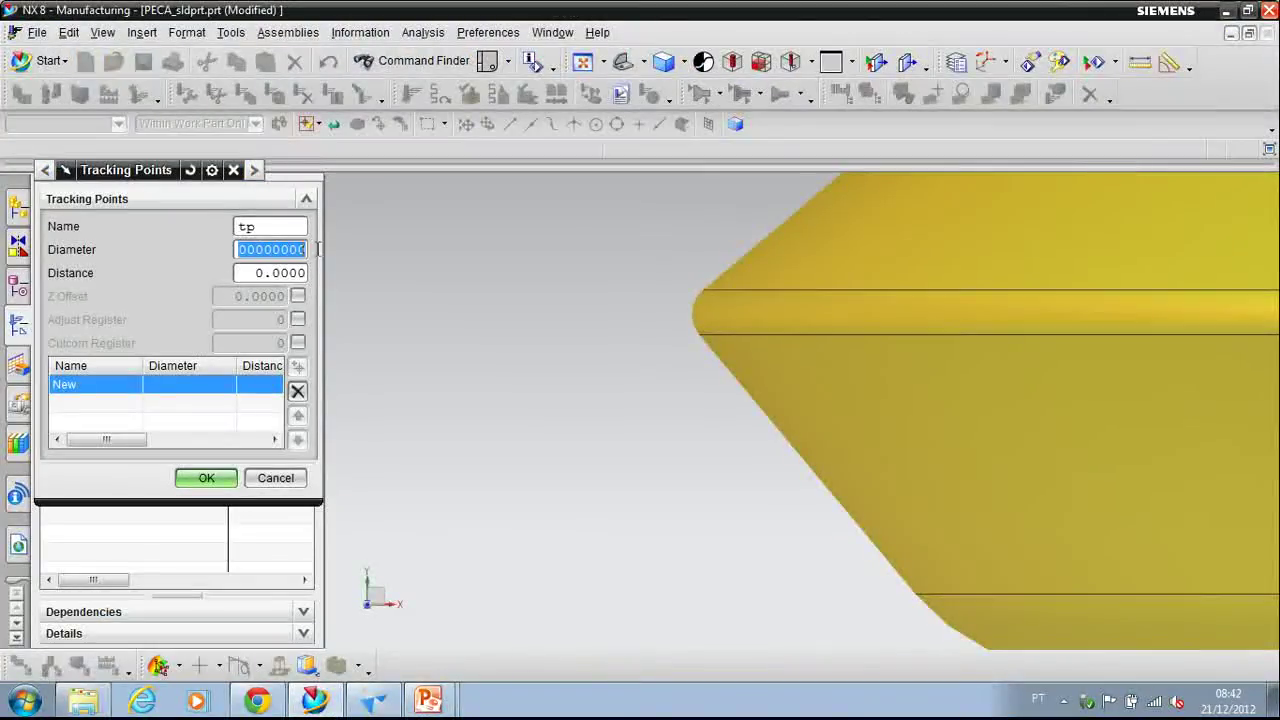
pyautogui.write('11.59')
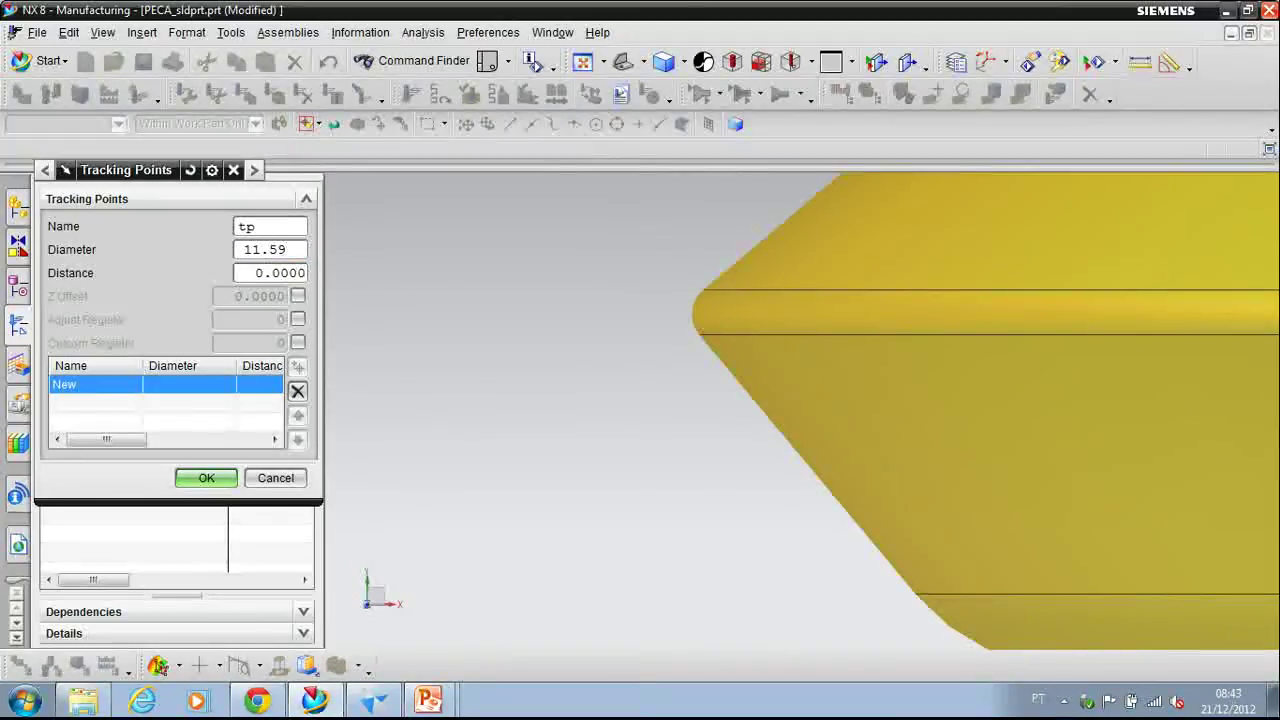
pyautogui.press('Tab')
pyautogui.write('1')
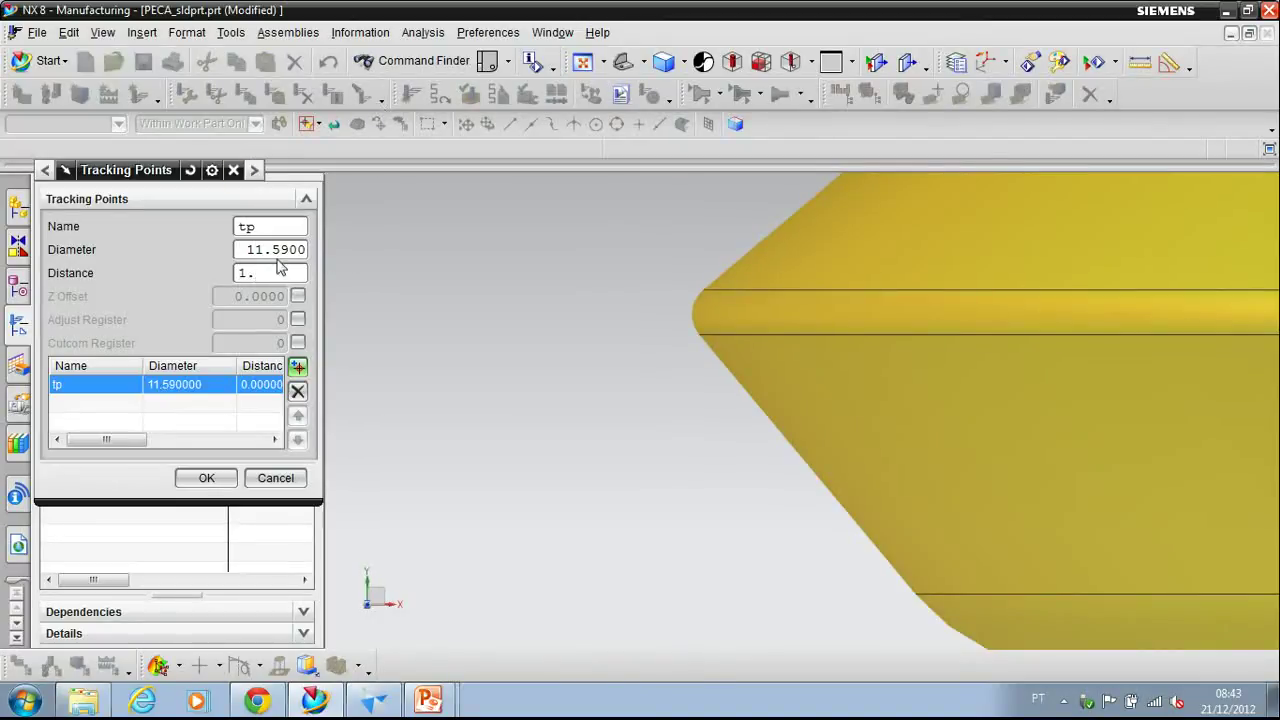
pyautogui.moveTo(273, 251); pyautogui.dragTo(321, 248)
pyautogui.write('93')
pyautogui.press('Tab')
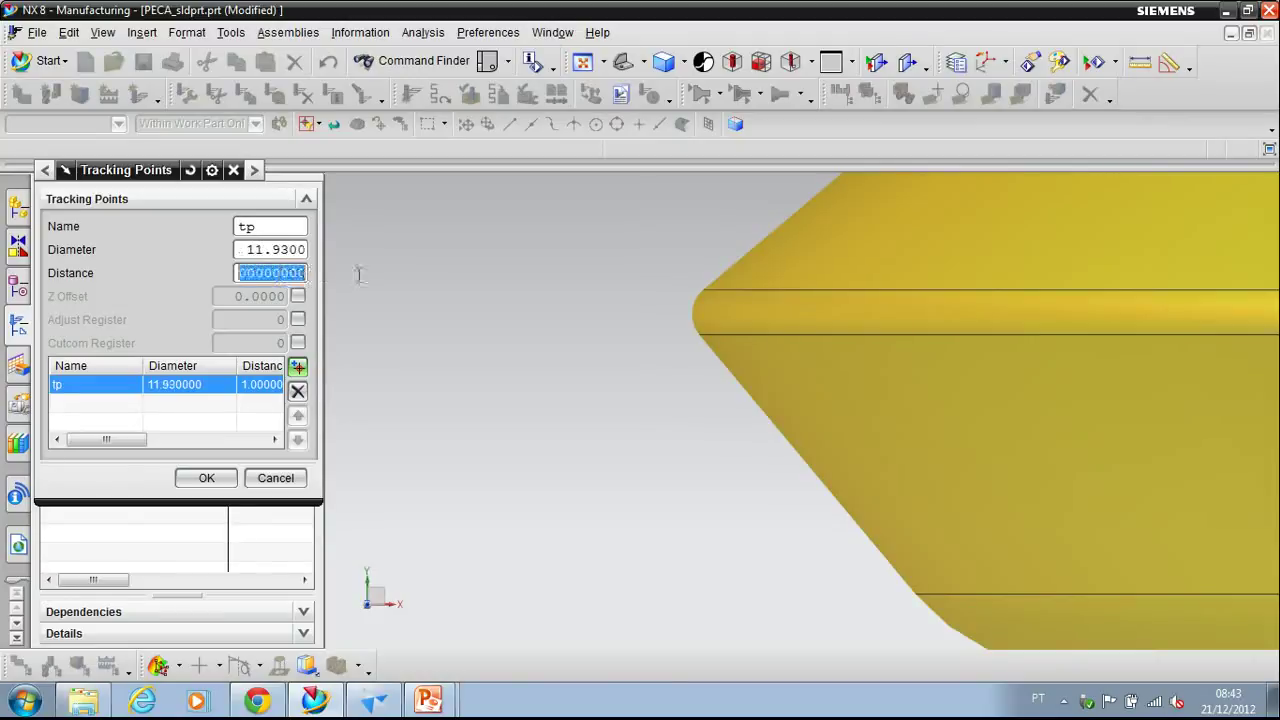
pyautogui.write('.59')
pyautogui.press('Return')
pyautogui.click(206, 478)
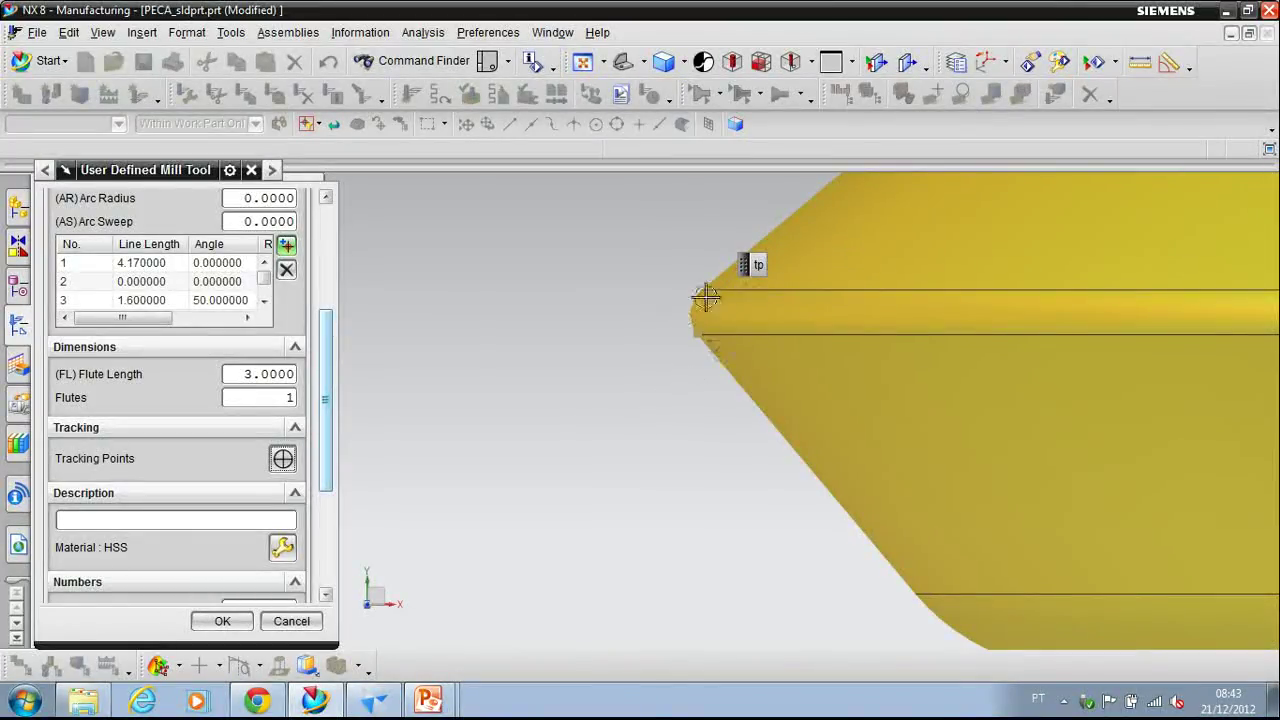
# - Set the tool number, adjust register and cutcom register to 1, and accept the user-defined mill tool
pyautogui.scroll(-1, 262, 497)
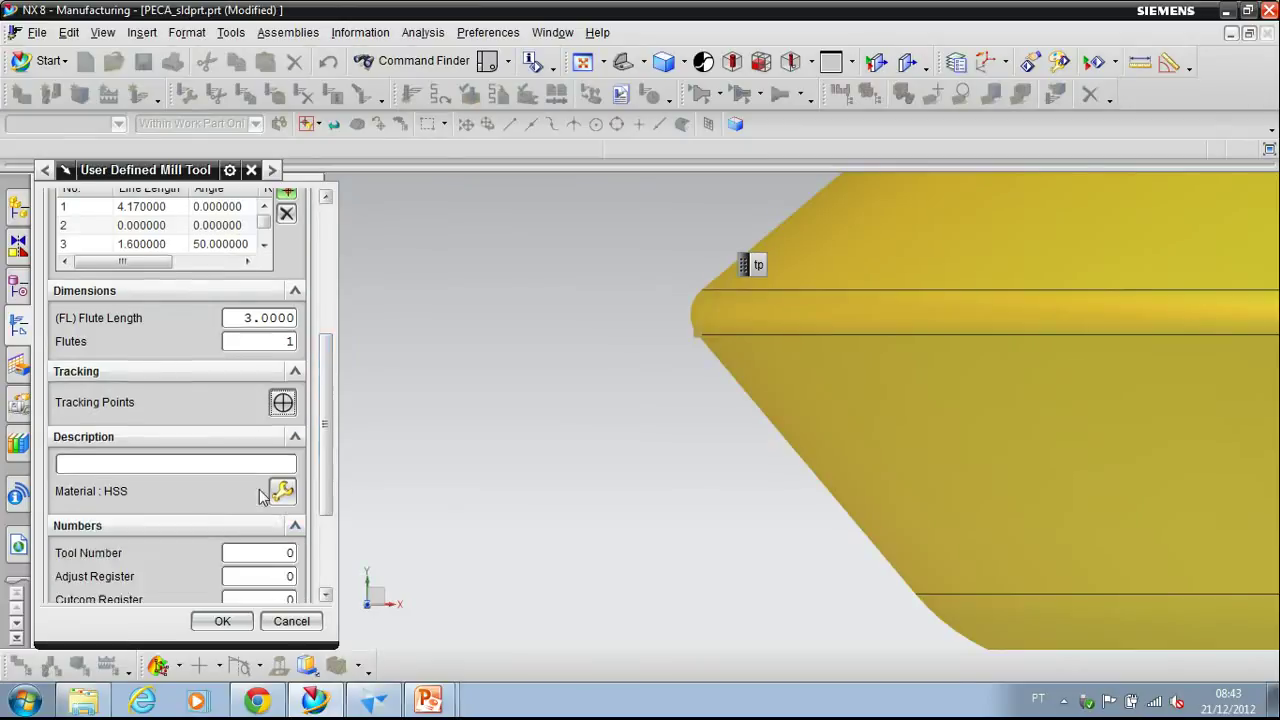
pyautogui.scroll(-3, 262, 497)
pyautogui.click(284, 396)
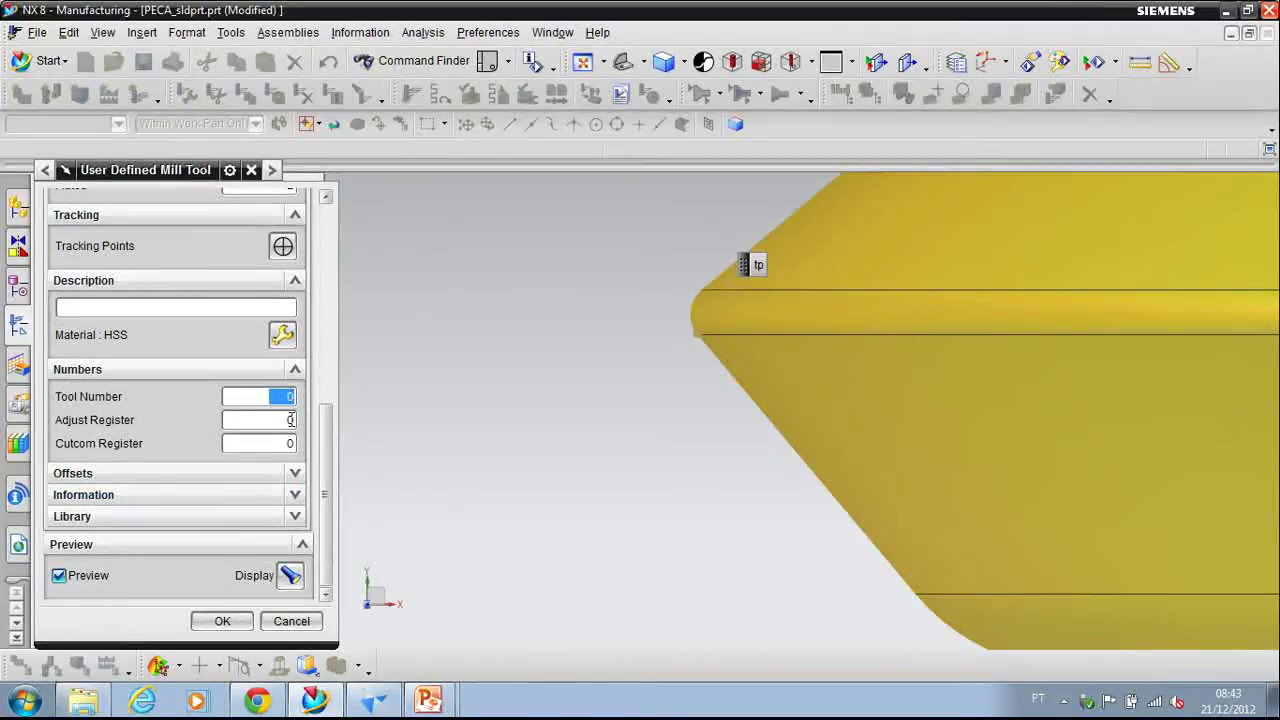
pyautogui.write('1')
pyautogui.doubleClick(289, 420)
pyautogui.write('1')
pyautogui.doubleClick(290, 444)
pyautogui.write('1')
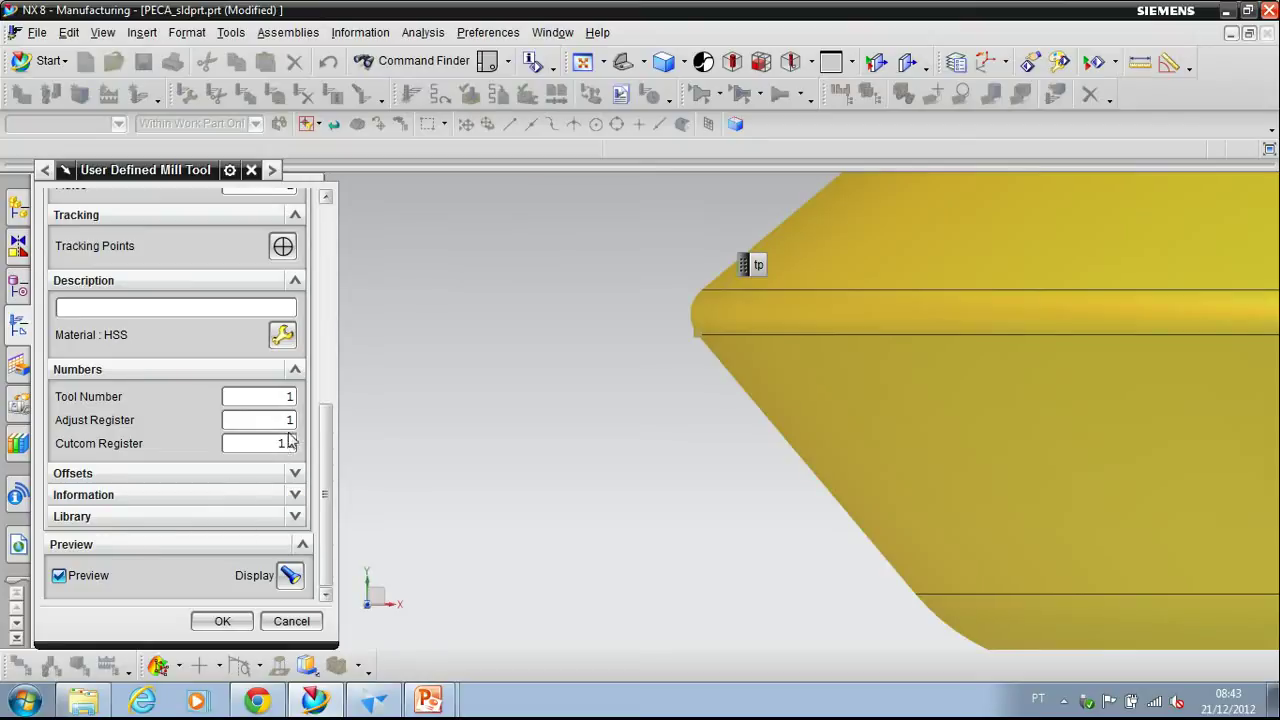
pyautogui.click(220, 621)
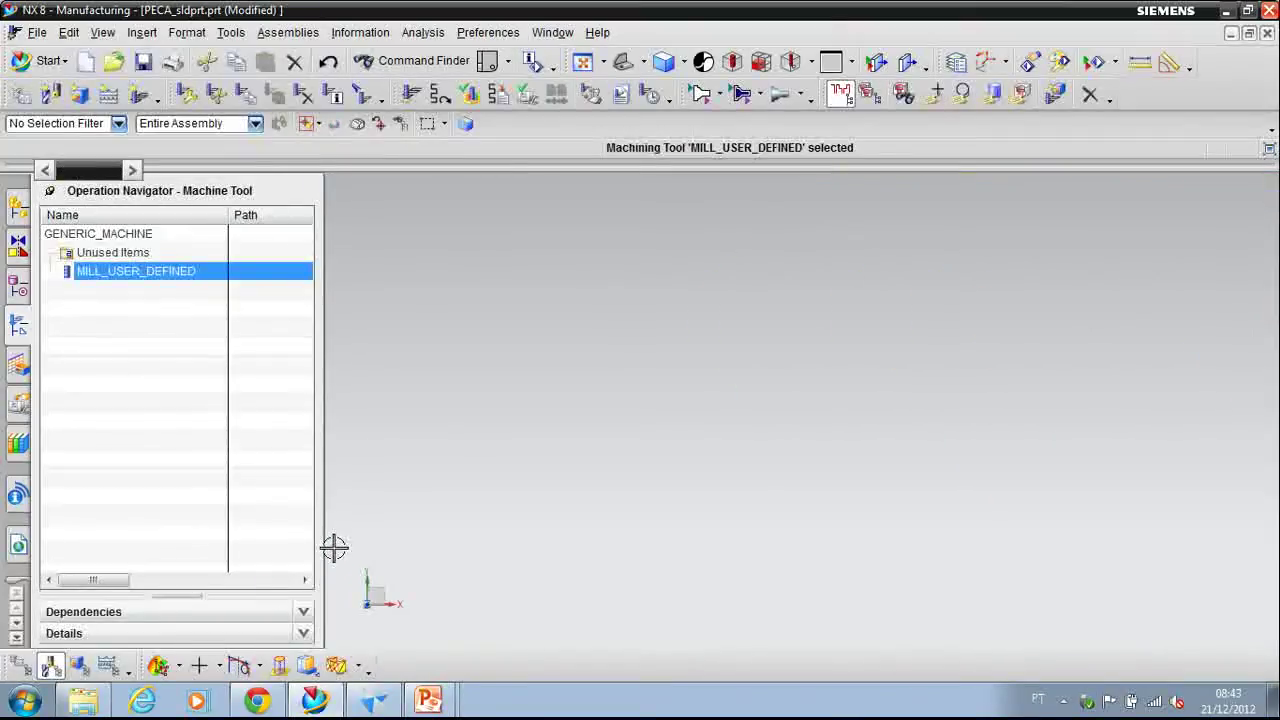
# - Rename the MILL_USER_DEFINED tool to PERFIL
pyautogui.doubleClick(167, 277)
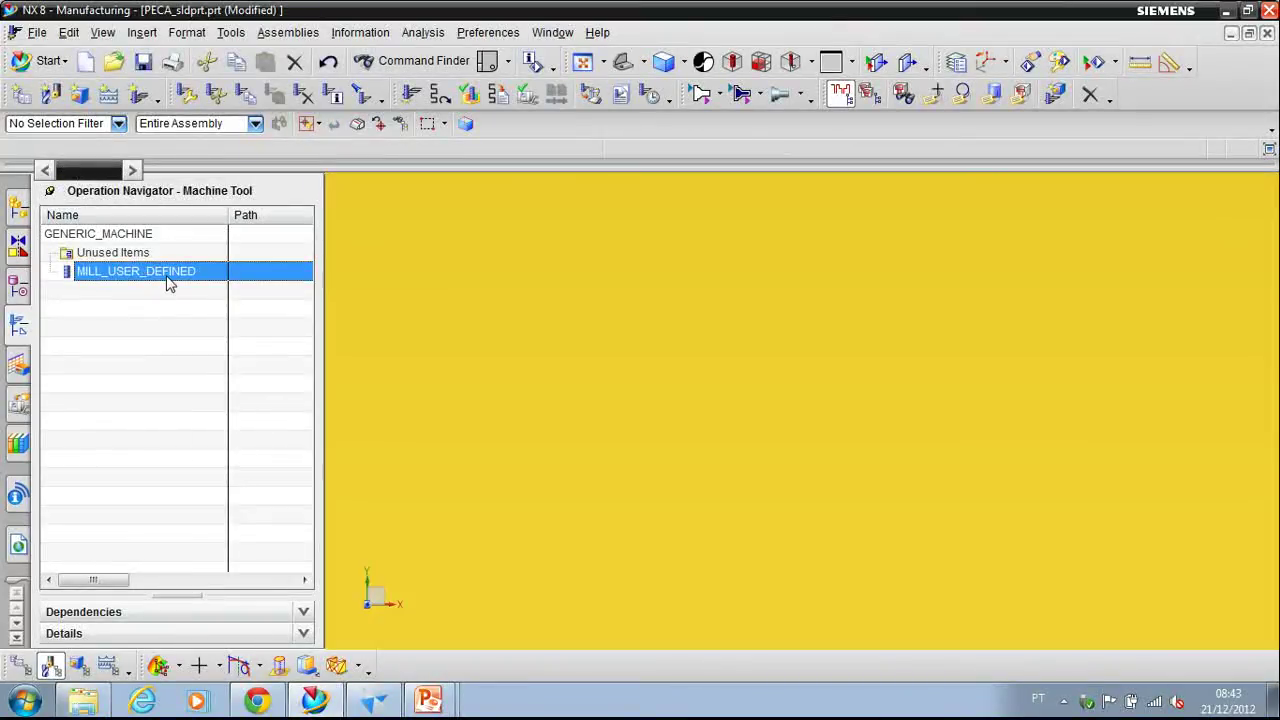
pyautogui.click(167, 277)
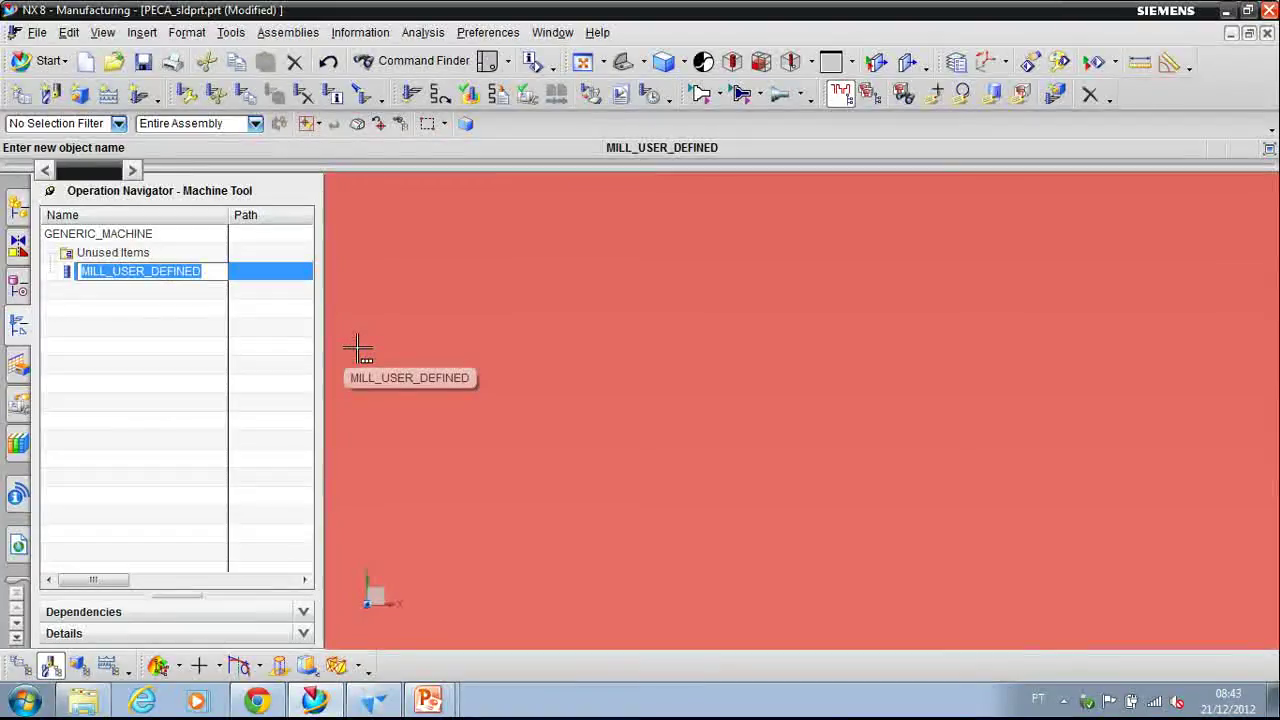
pyautogui.write('Perfil')
pyautogui.press('Return')
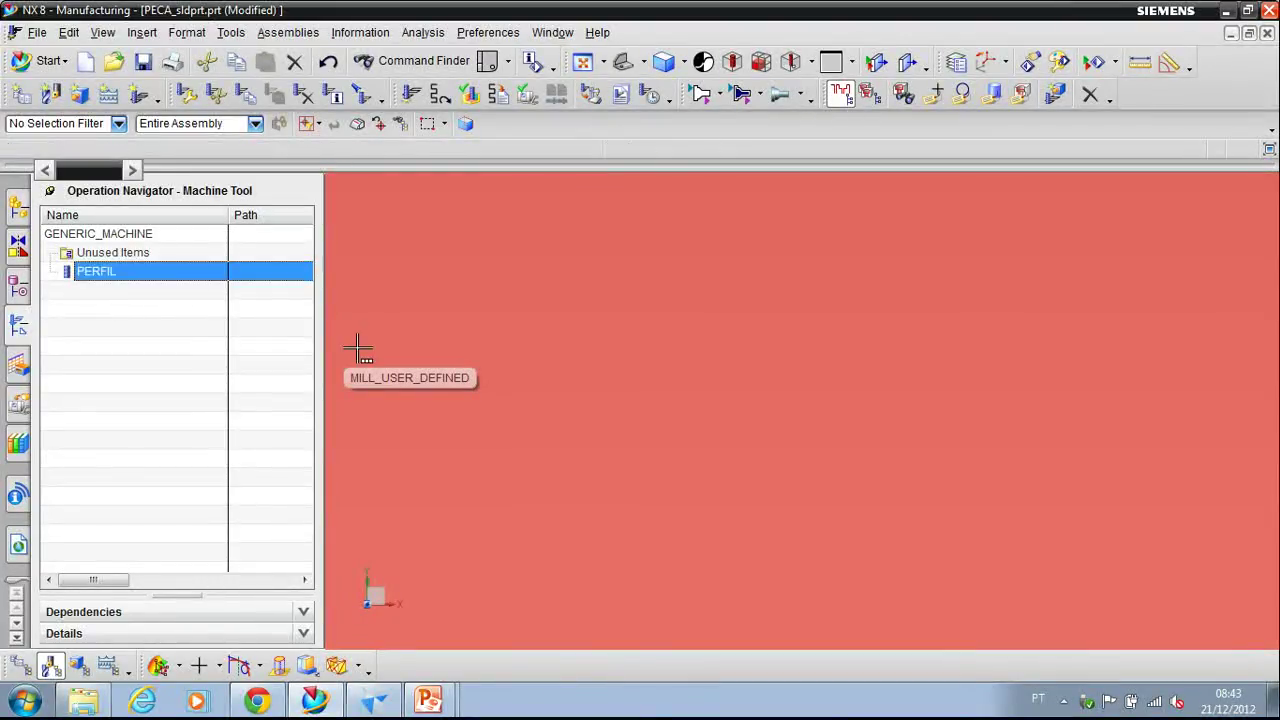
# - Create a mill_planar operation of subtype PLANAR_PROFILE that uses the PERFIL tool
pyautogui.scroll(-5, 1103, 286)
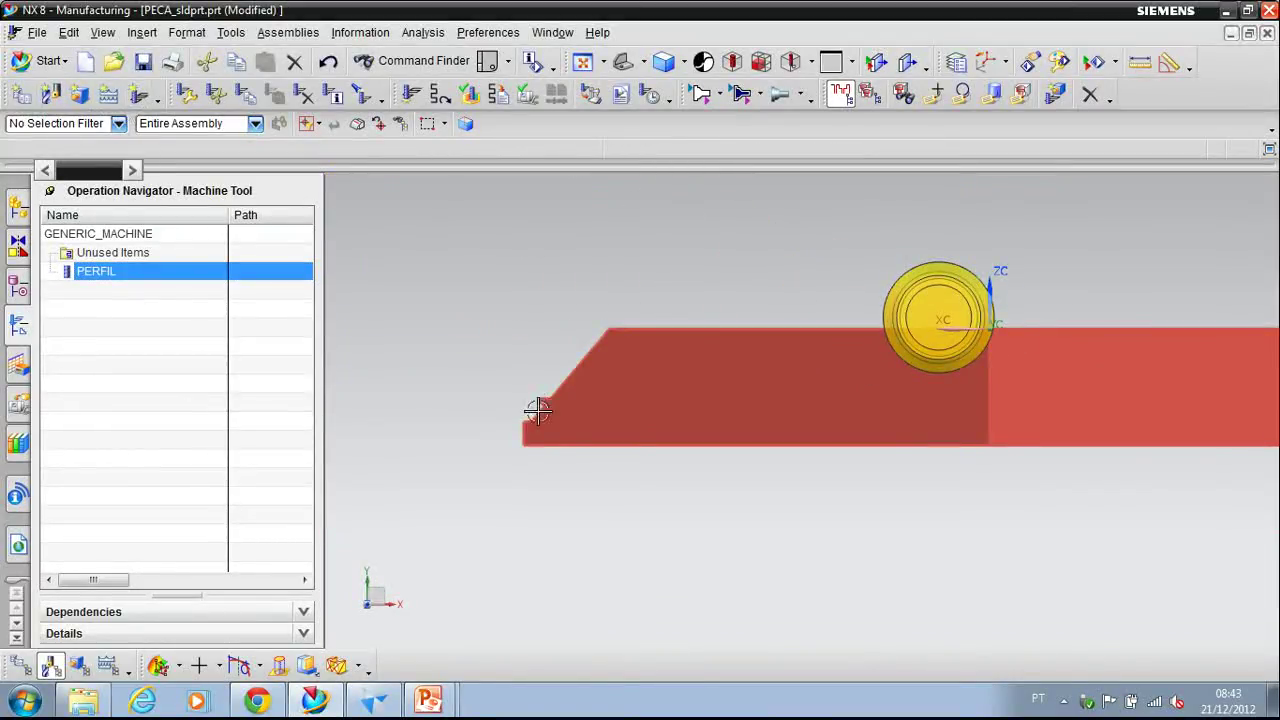
pyautogui.moveTo(503, 417); pyautogui.dragTo(524, 424, button='middle')
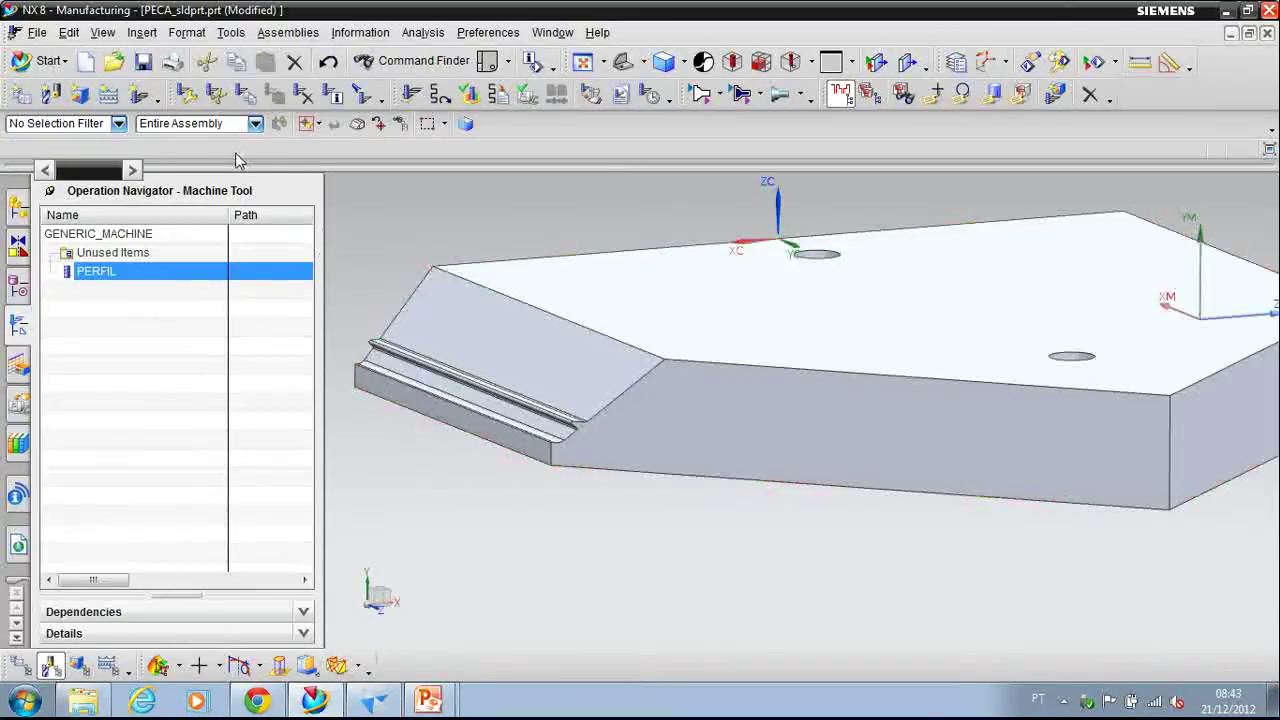
pyautogui.click(139, 96)
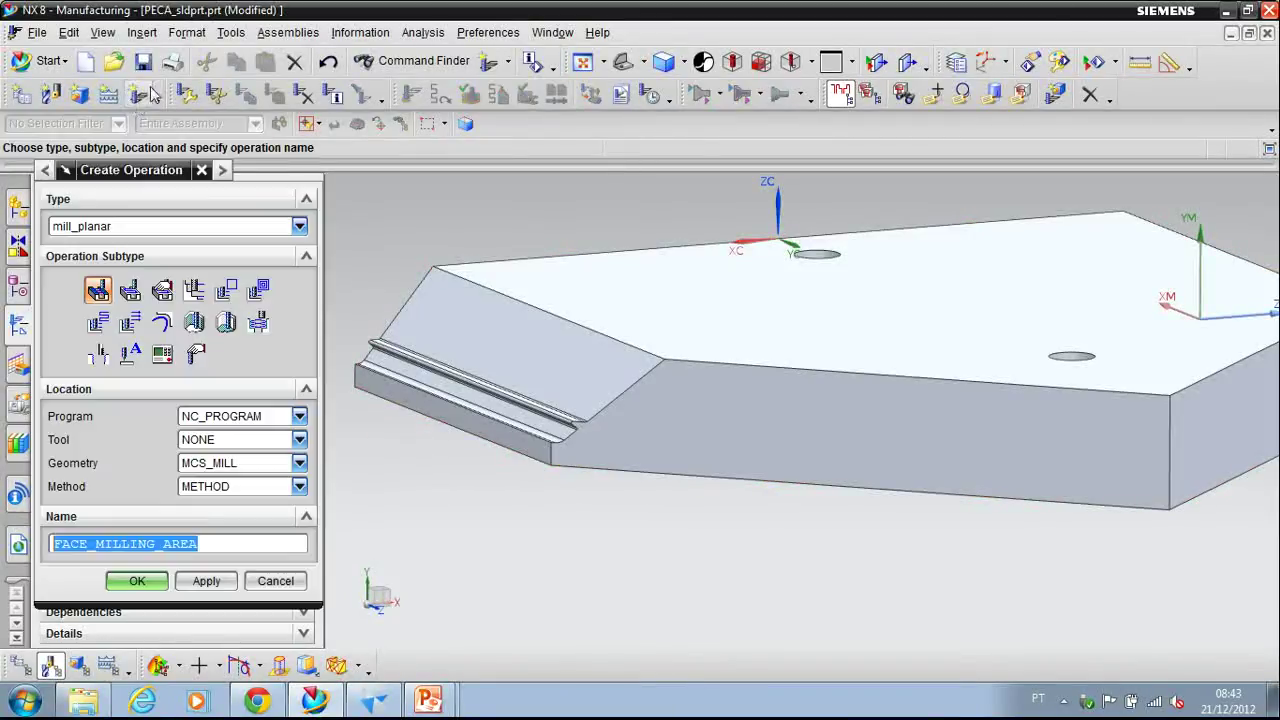
pyautogui.click(160, 230)
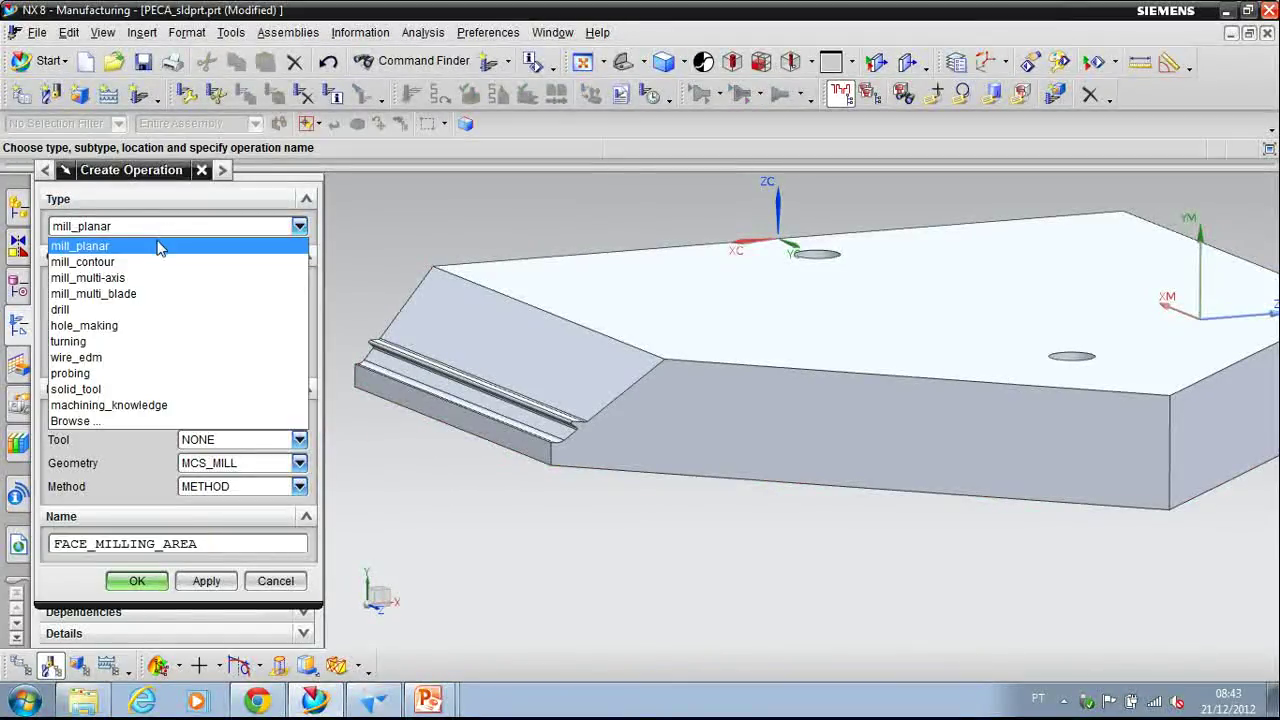
pyautogui.click(156, 247)
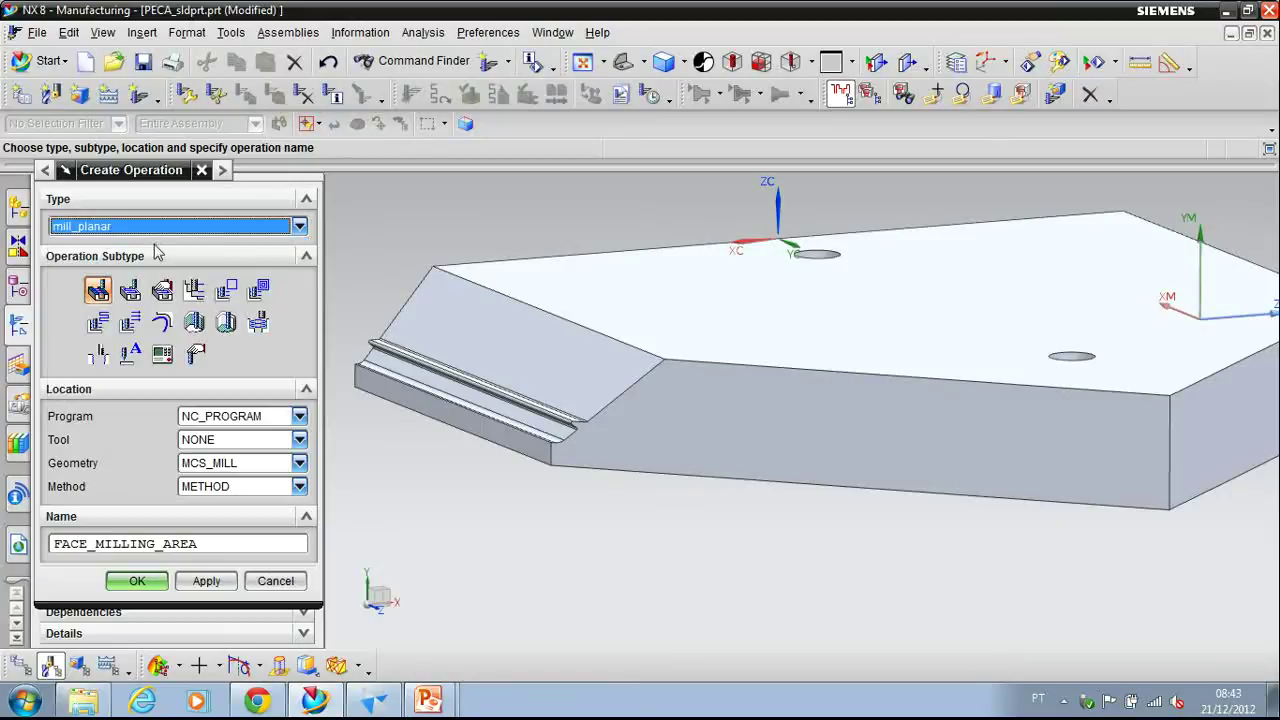
pyautogui.click(227, 300)
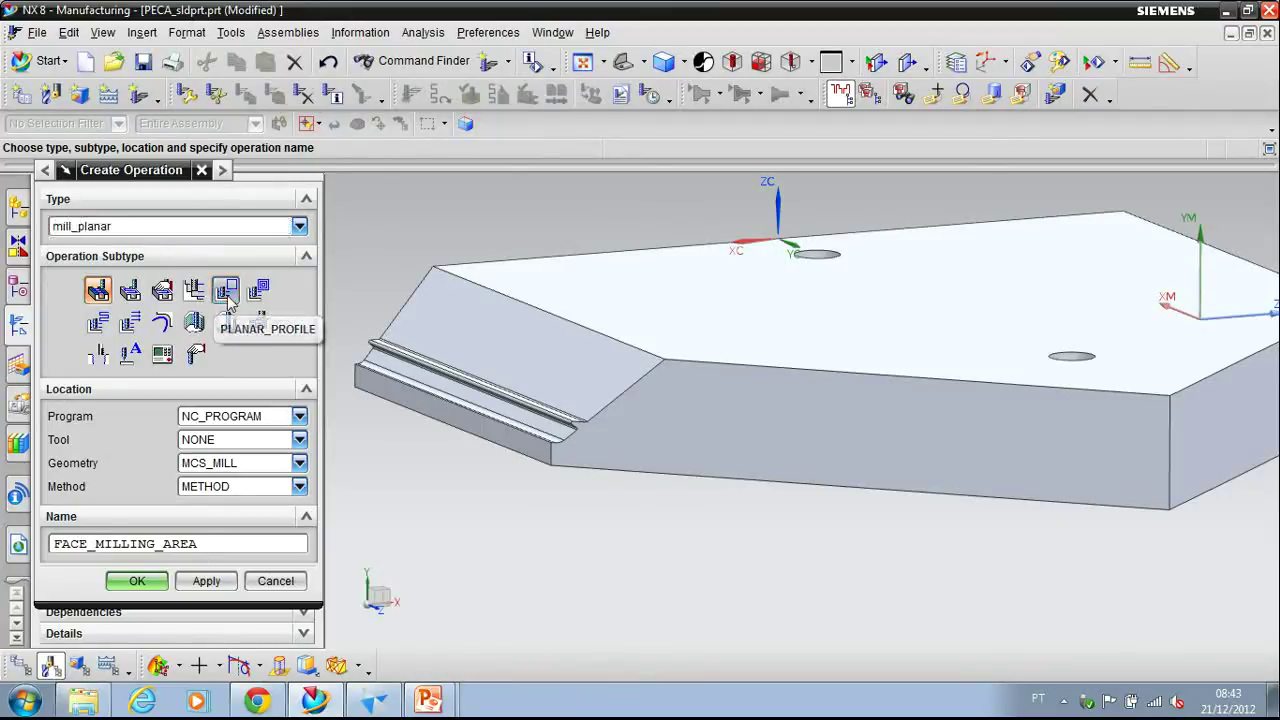
pyautogui.click(230, 445)
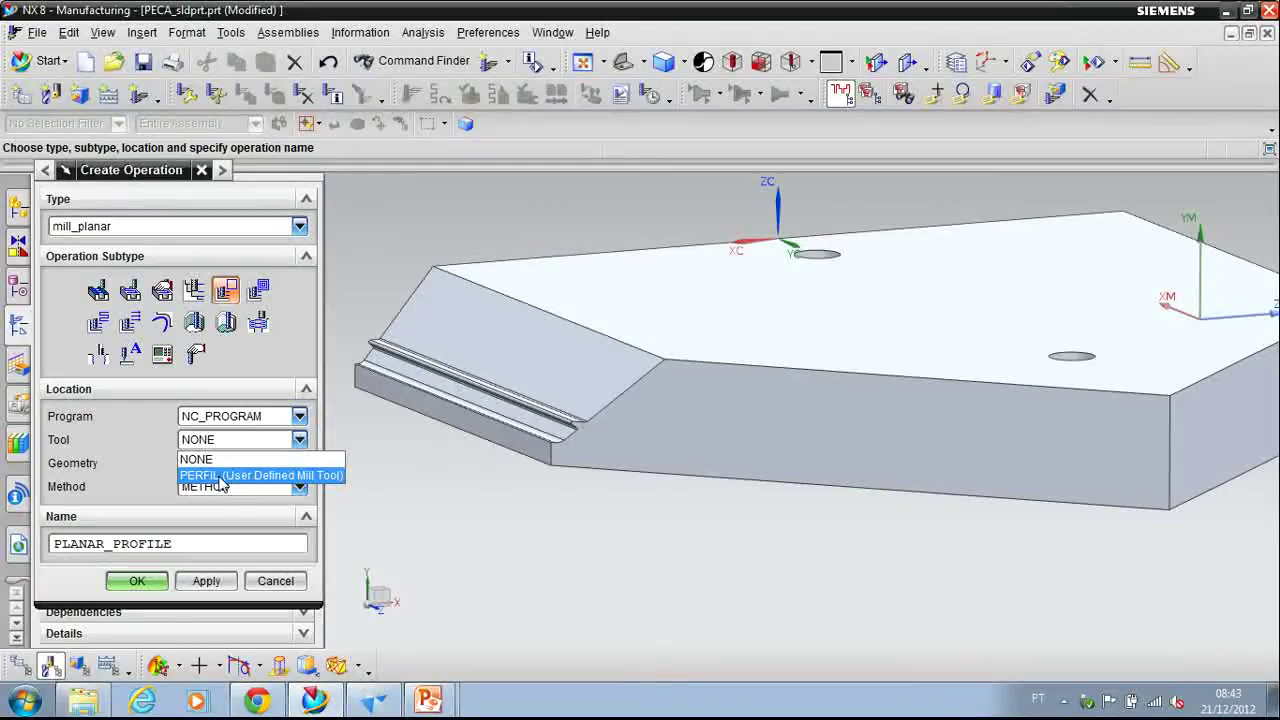
pyautogui.click(222, 480)
pyautogui.click(134, 581)
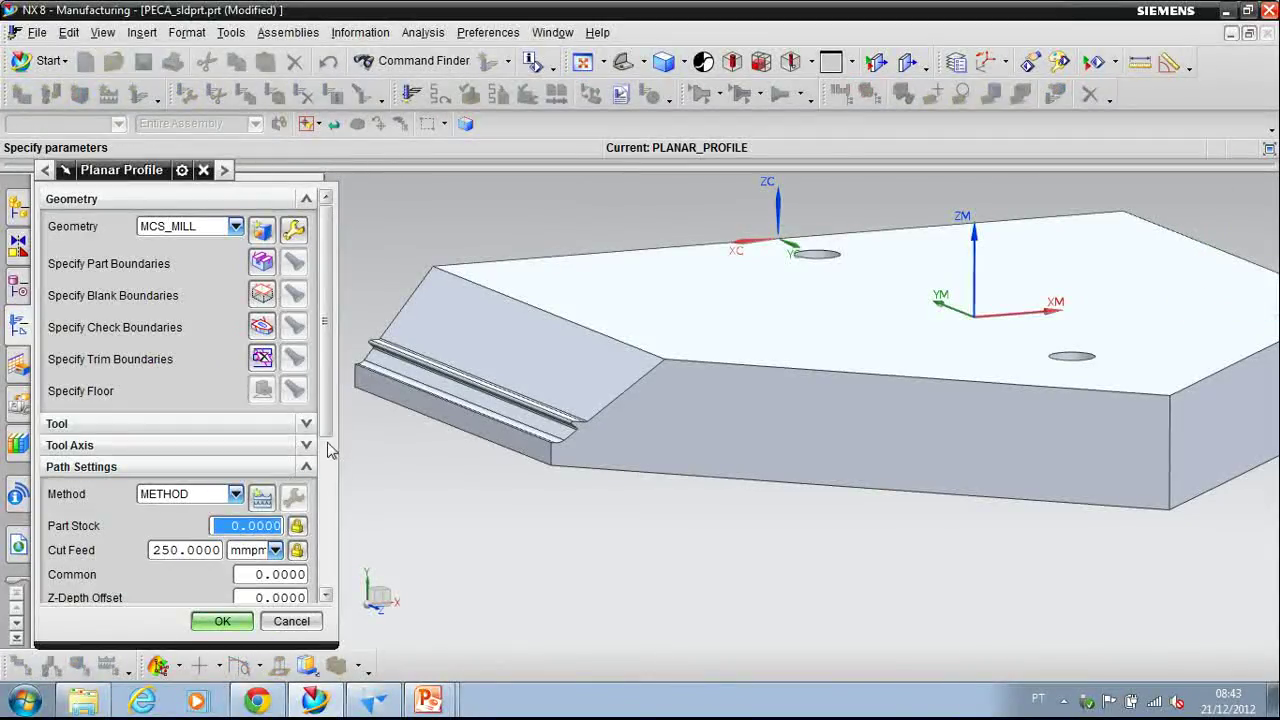
# - Set the planar profile operation's geometry to WORKPIECE
pyautogui.click(206, 228)
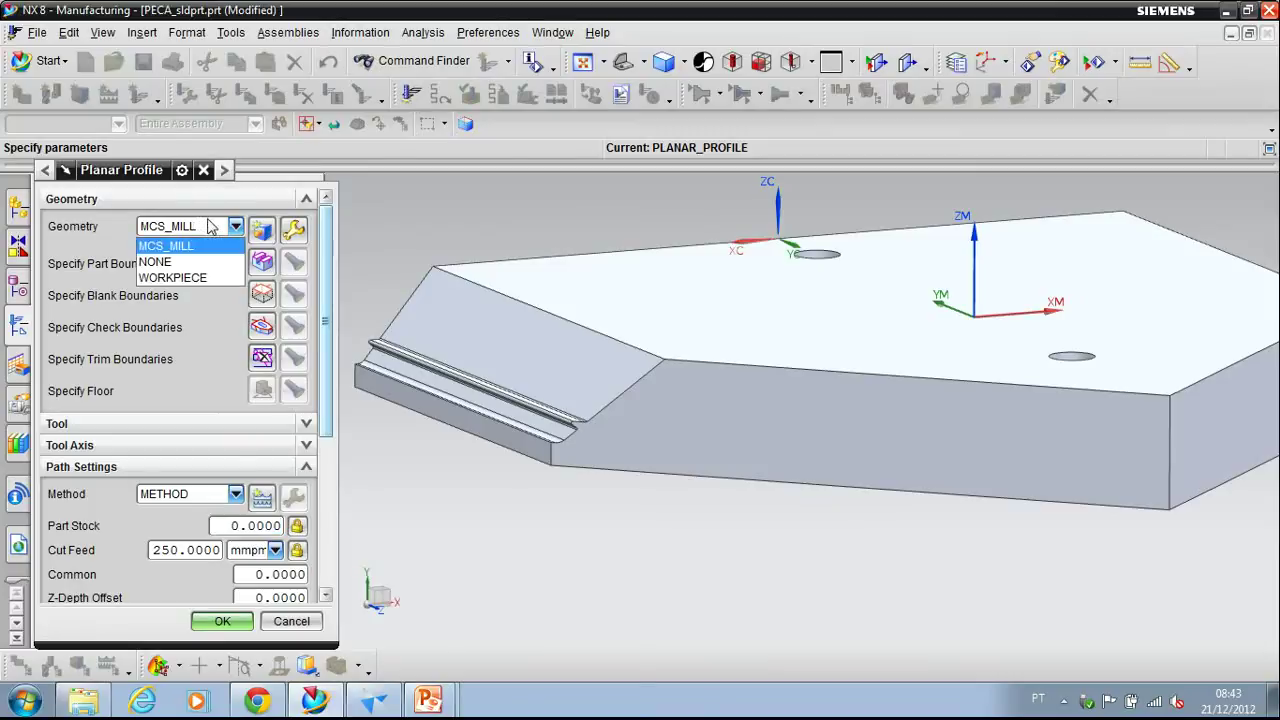
pyautogui.click(190, 279)
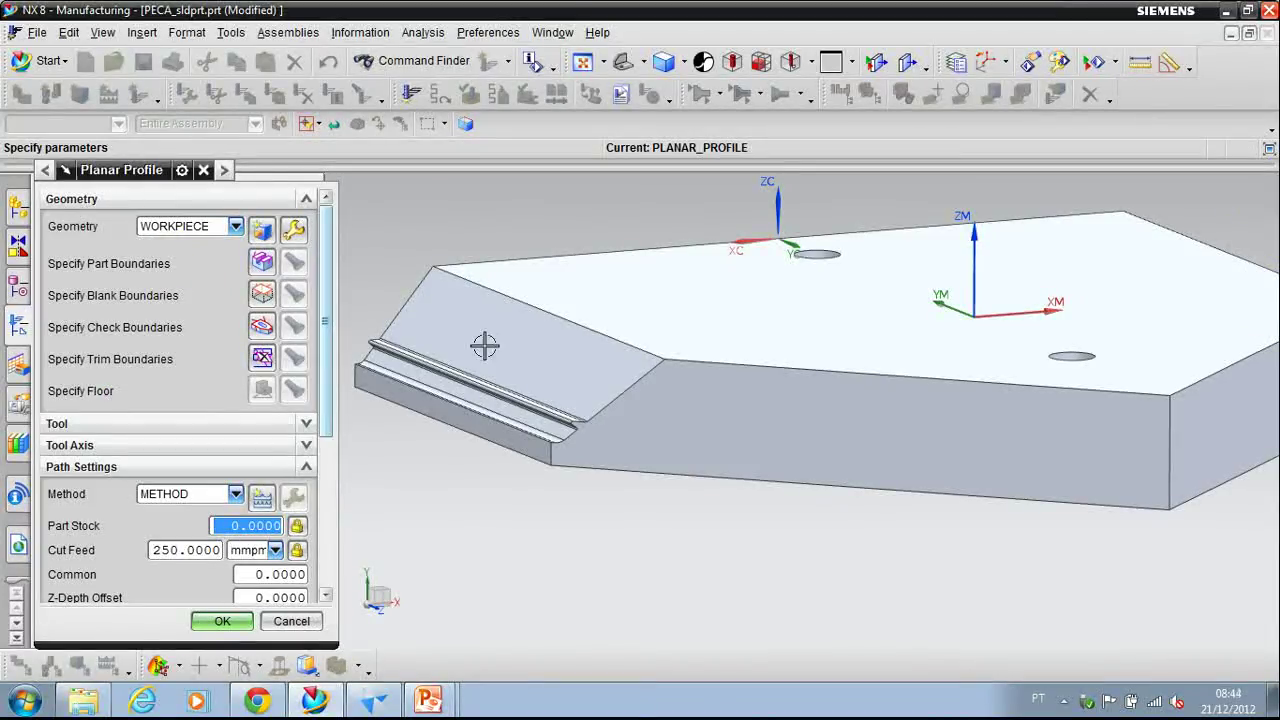
# - Try to set up an open curve/edge part boundary on a user-defined plane defined by the top face and the groove edge's endpoint
pyautogui.keyDown('shift'); pyautogui.moveTo(455, 364); pyautogui.dragTo(602, 354, button='middle'); pyautogui.keyUp('shift')
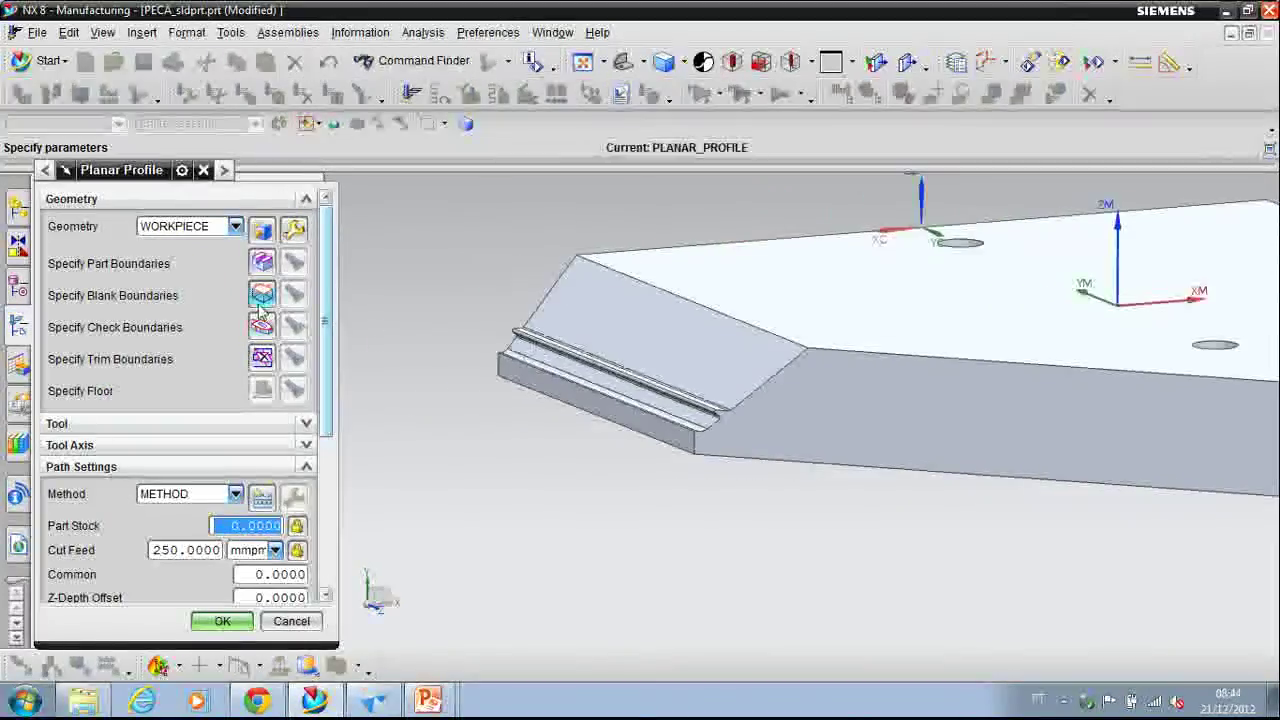
pyautogui.click(262, 263)
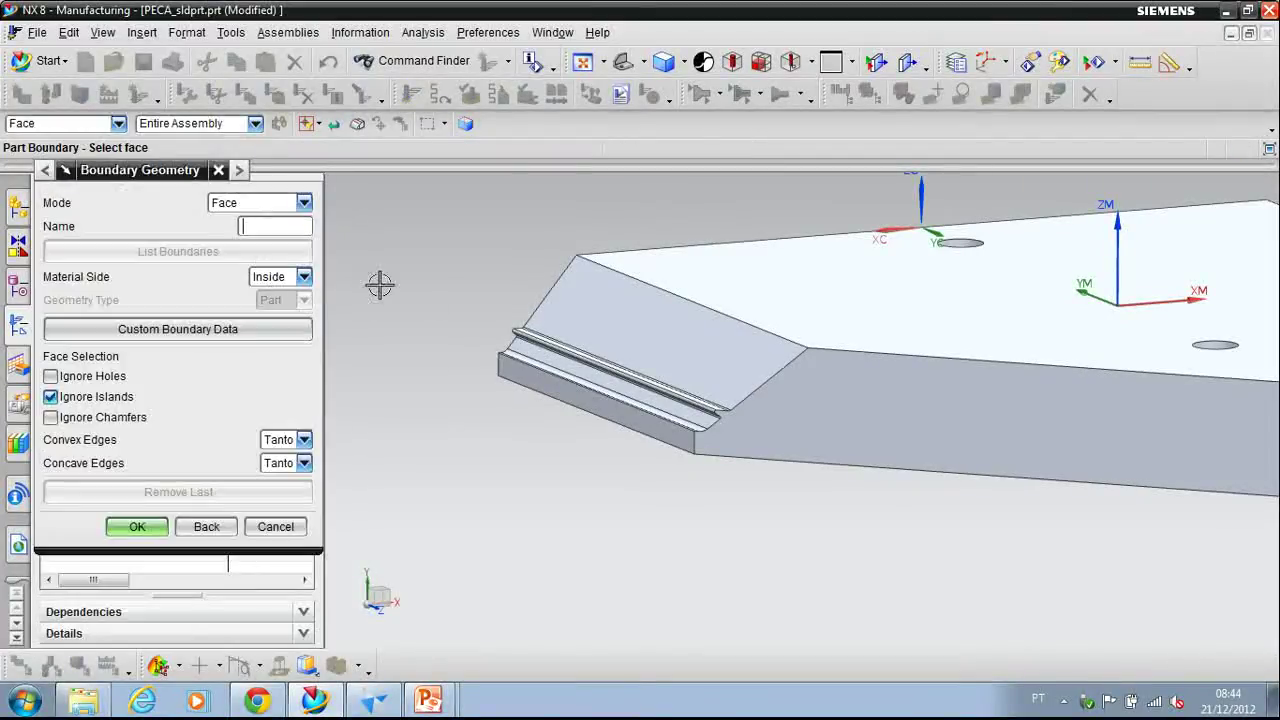
pyautogui.click(305, 205)
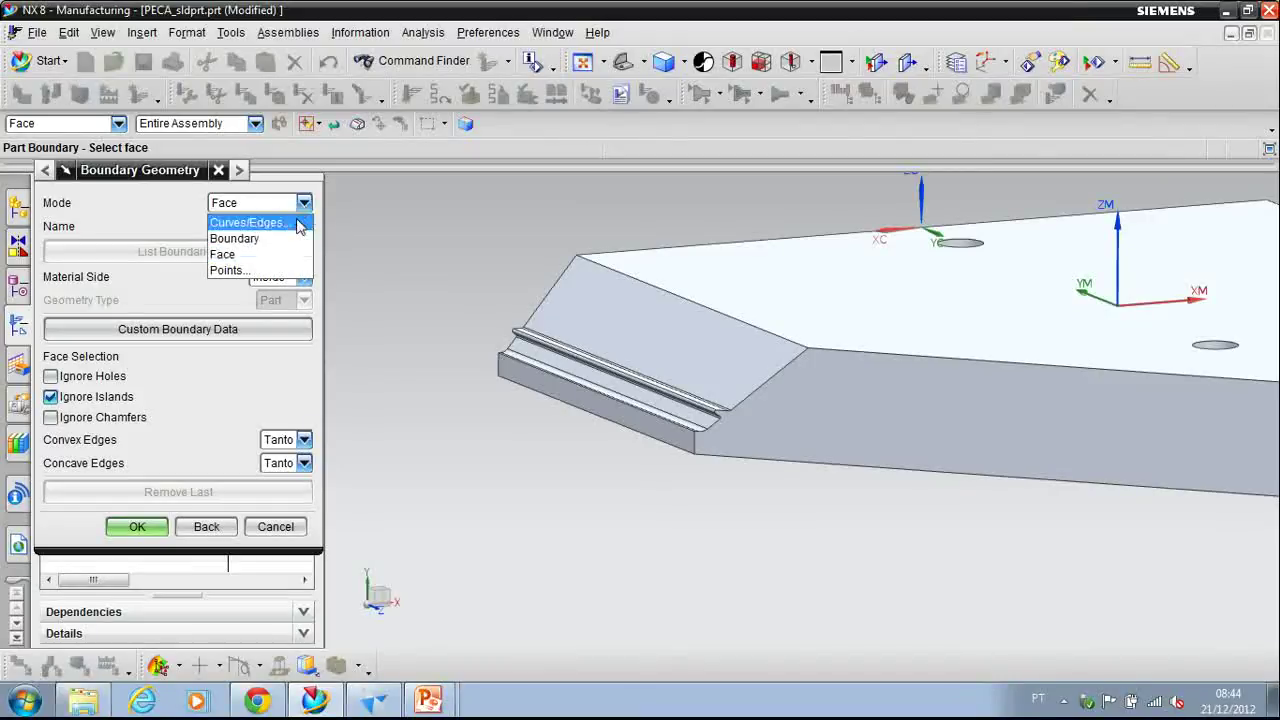
pyautogui.click(268, 221)
pyautogui.click(277, 206)
pyautogui.click(268, 239)
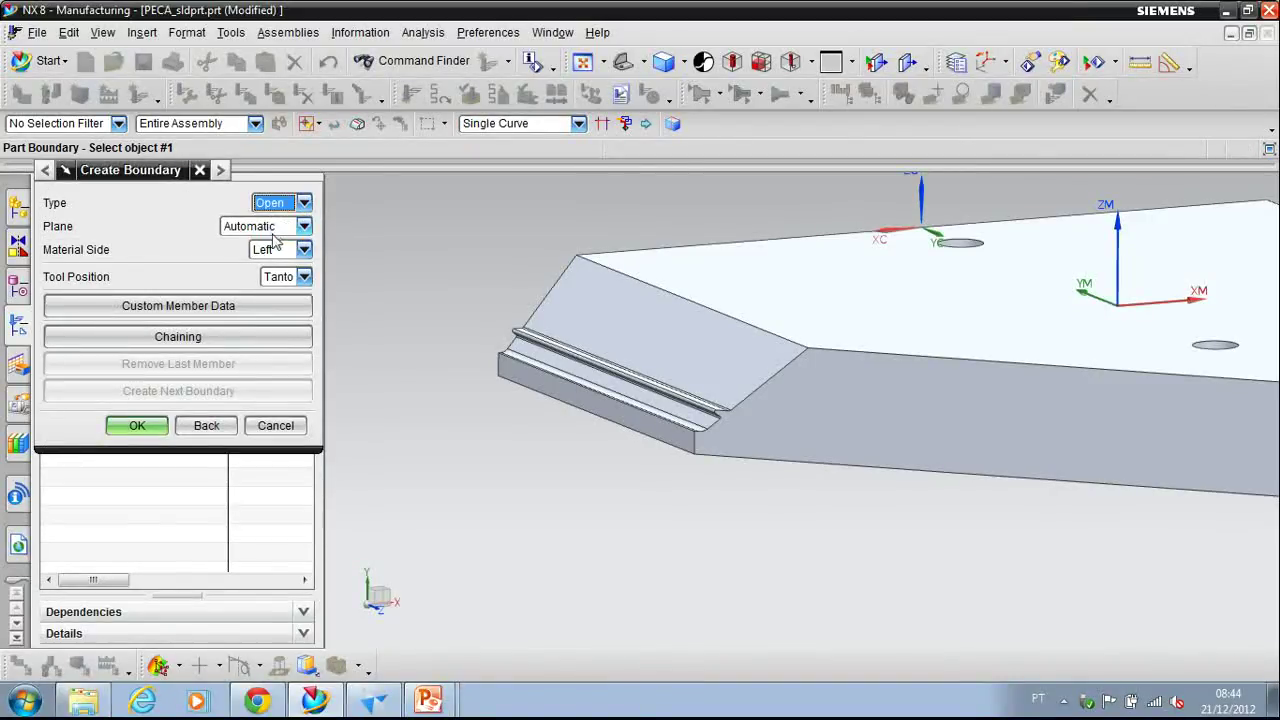
pyautogui.click(260, 232)
pyautogui.click(263, 243)
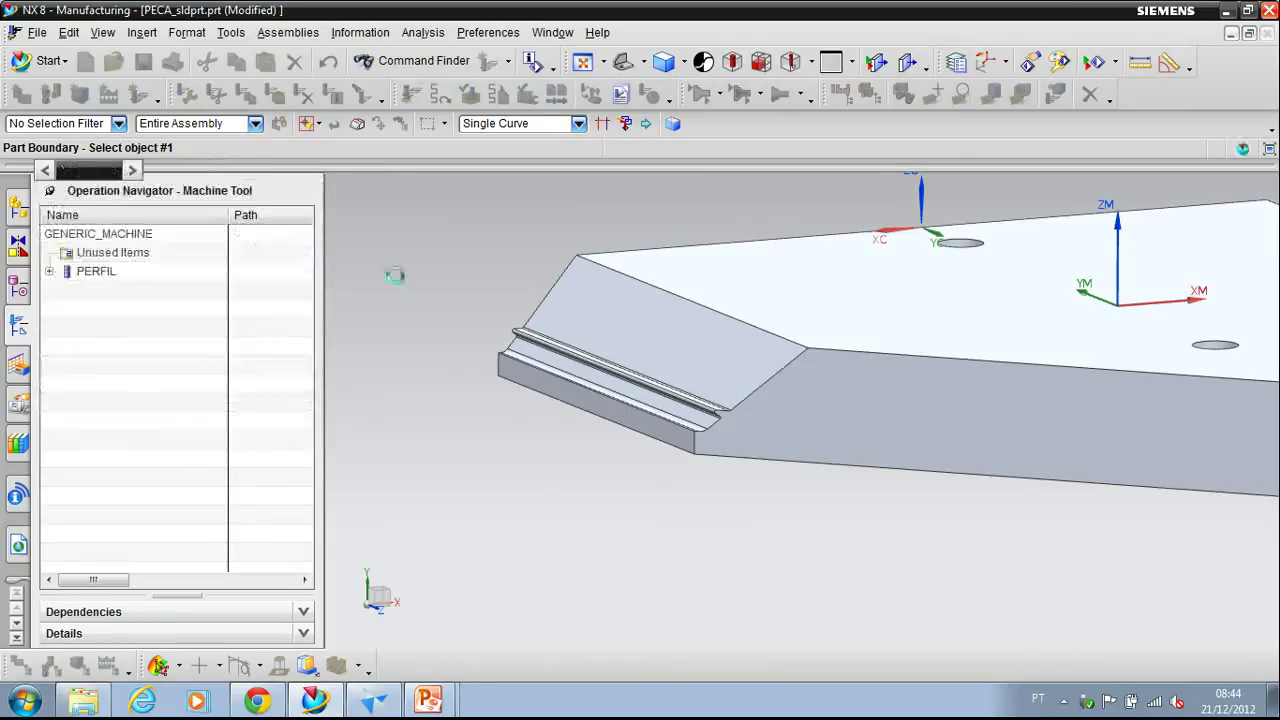
pyautogui.click(813, 320)
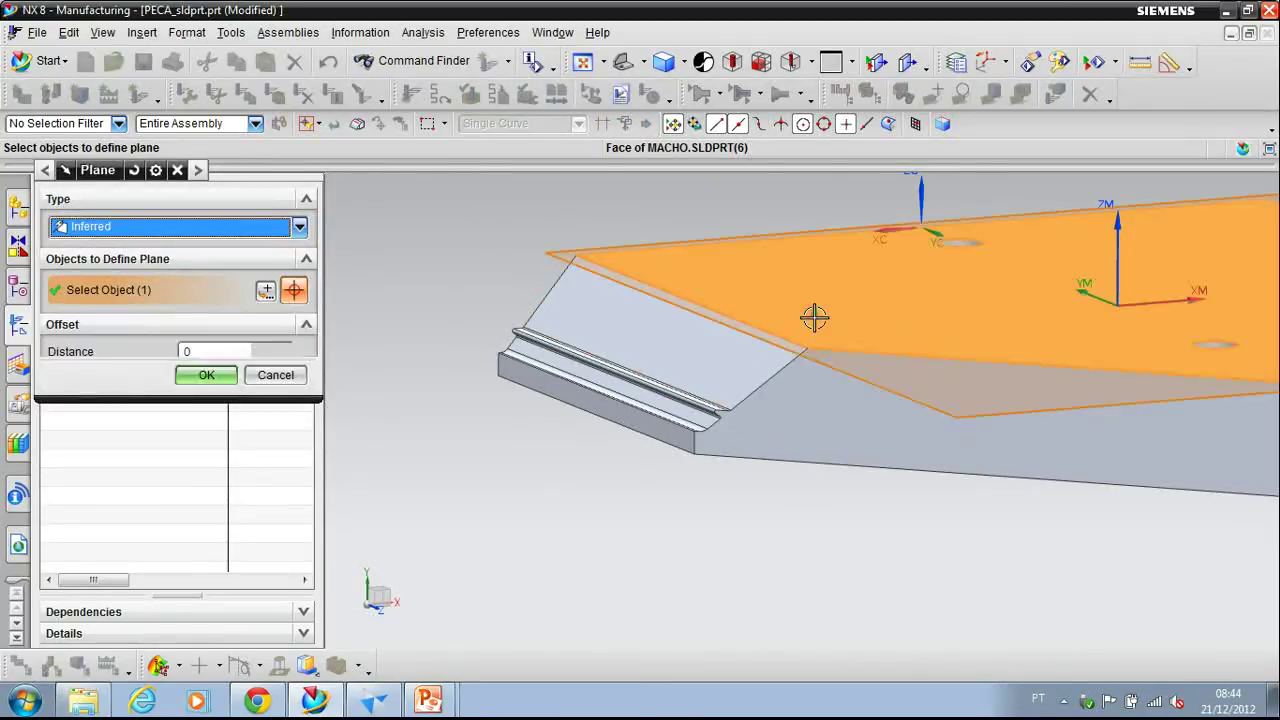
pyautogui.scroll(-5, 797, 424)
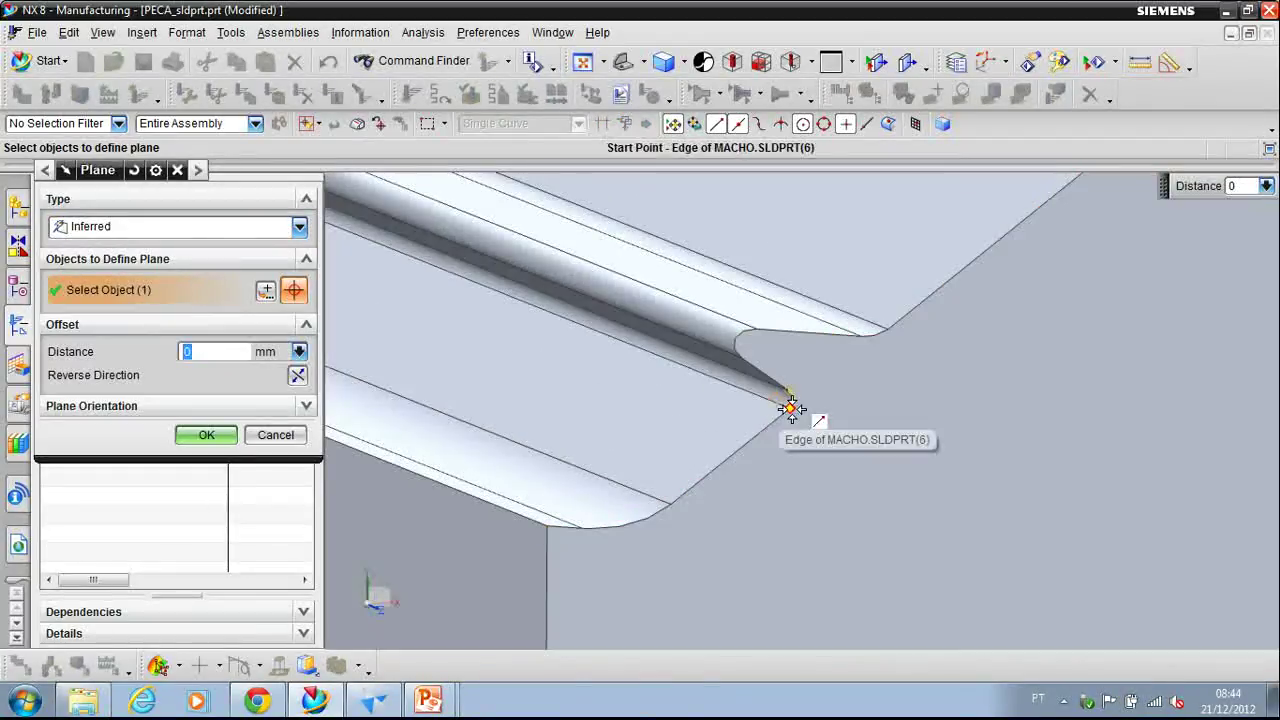
pyautogui.click(788, 403)
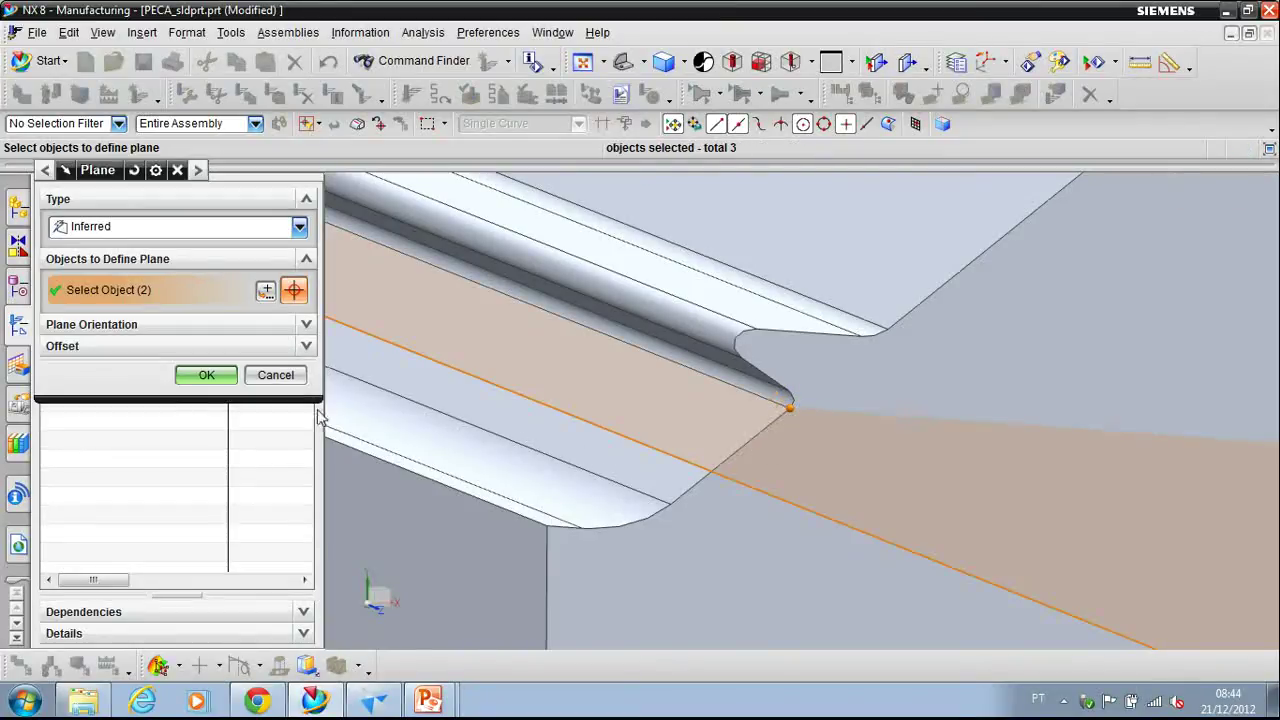
pyautogui.click(205, 377)
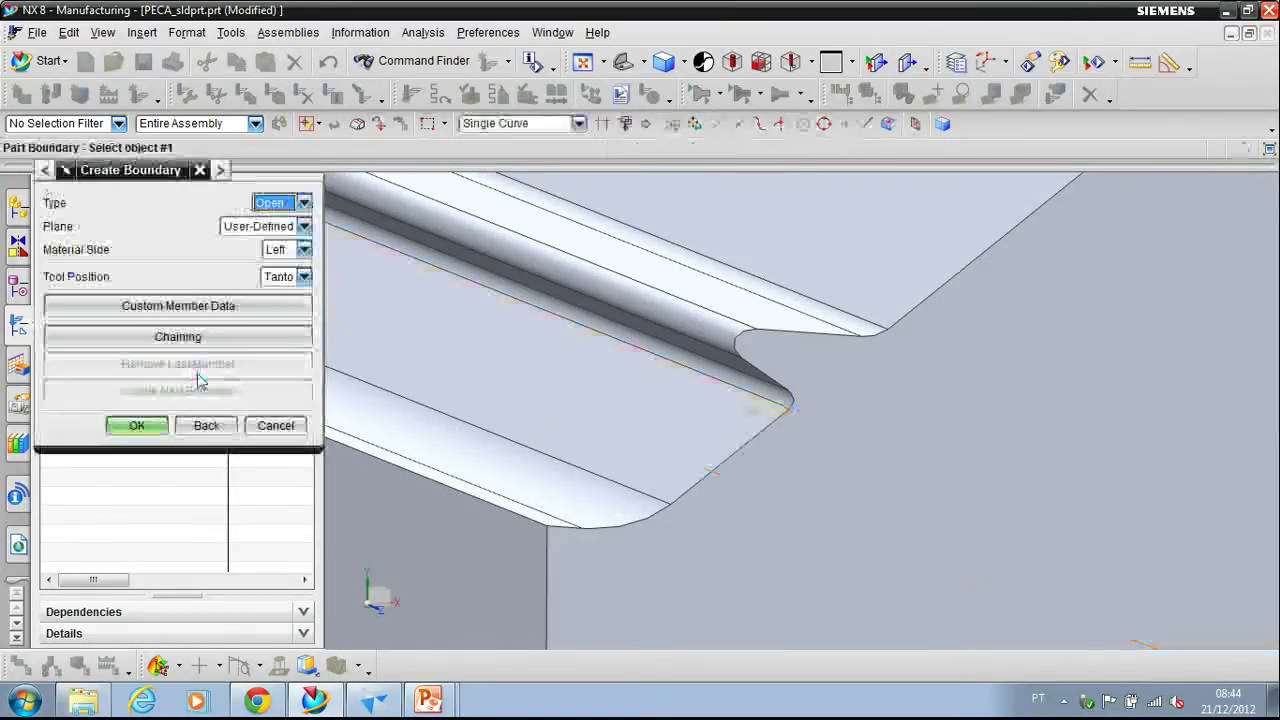
# - Try to finish the part boundary with material side Right, tool position On and outside material, without selecting an edge
pyautogui.click(285, 252)
pyautogui.click(289, 287)
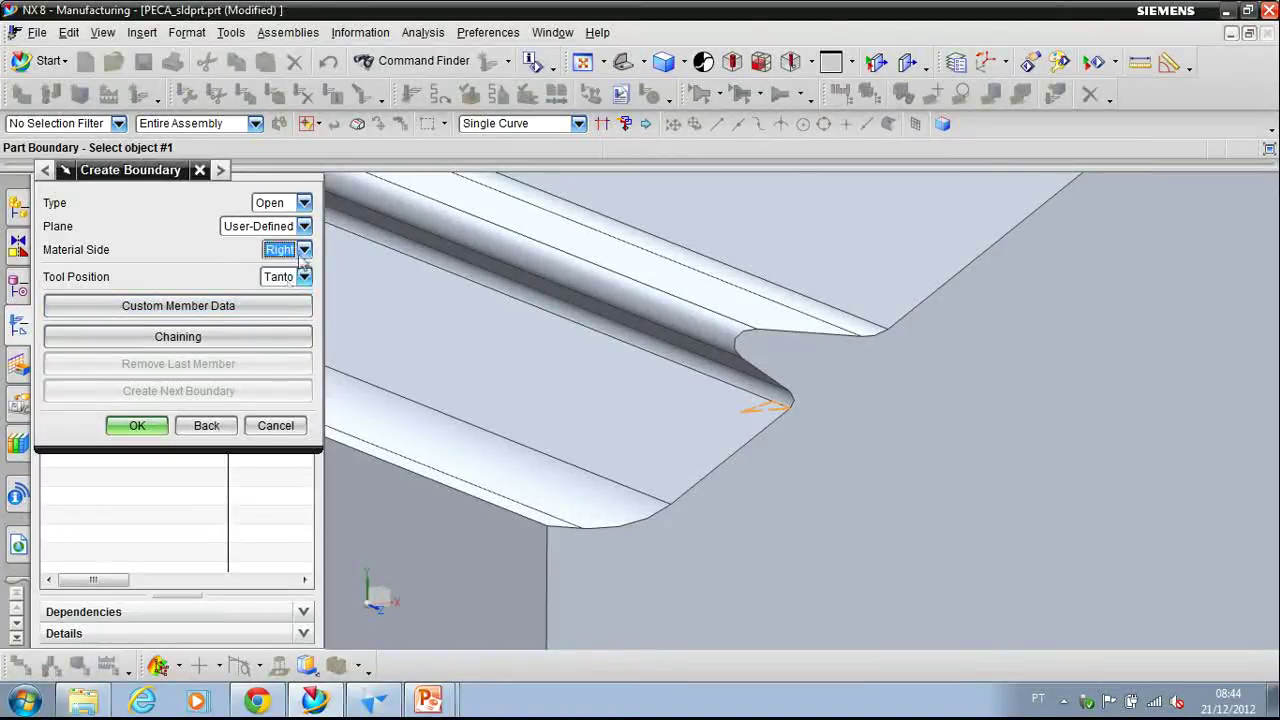
pyautogui.click(282, 277)
pyautogui.click(271, 299)
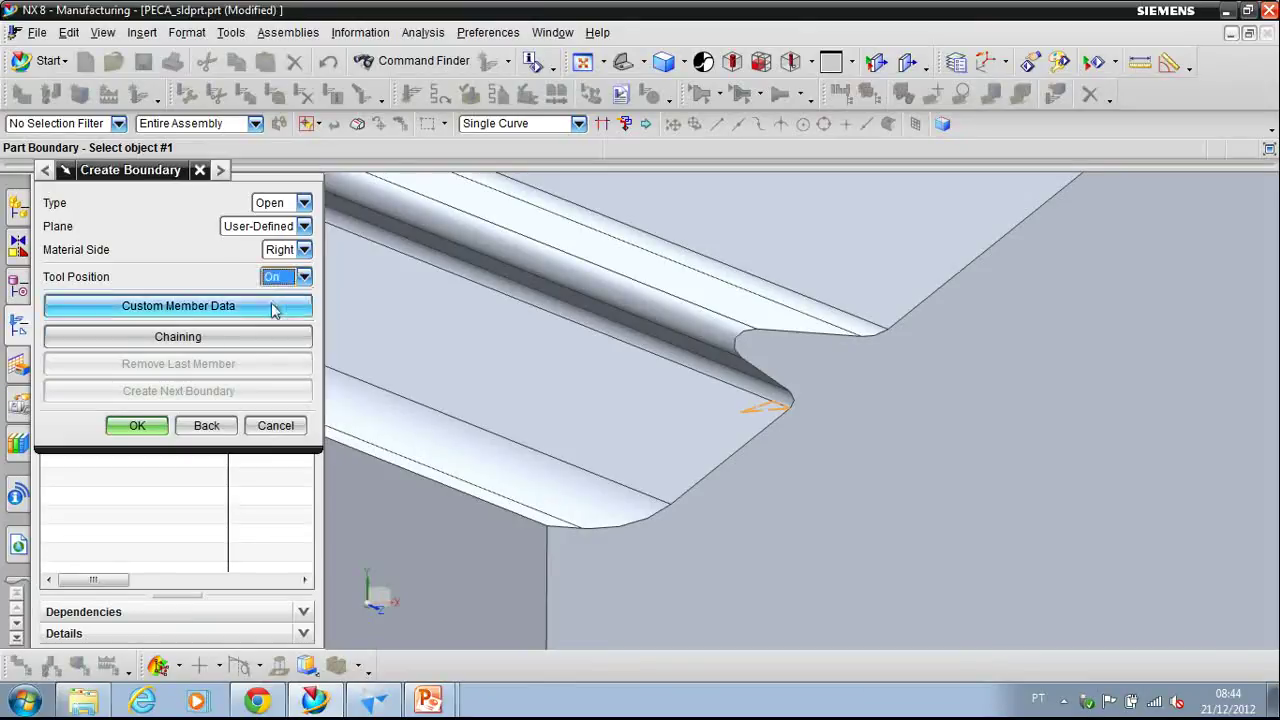
pyautogui.click(140, 427)
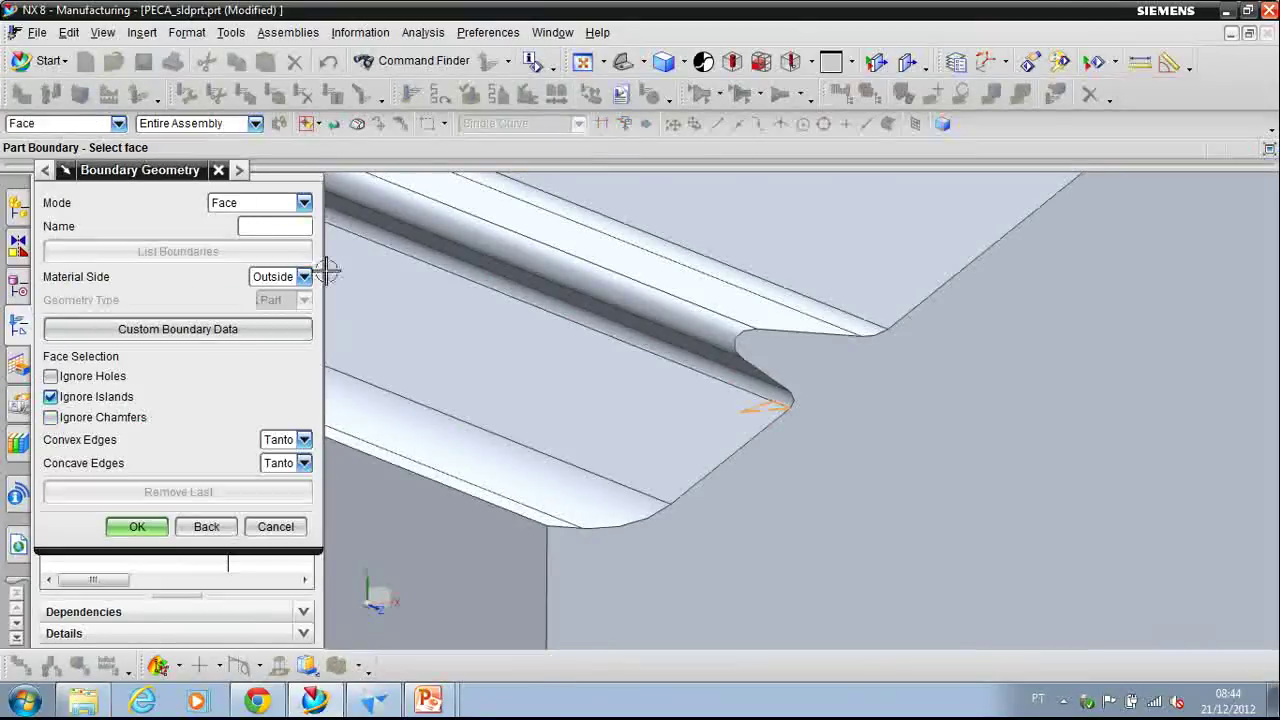
pyautogui.click(277, 280)
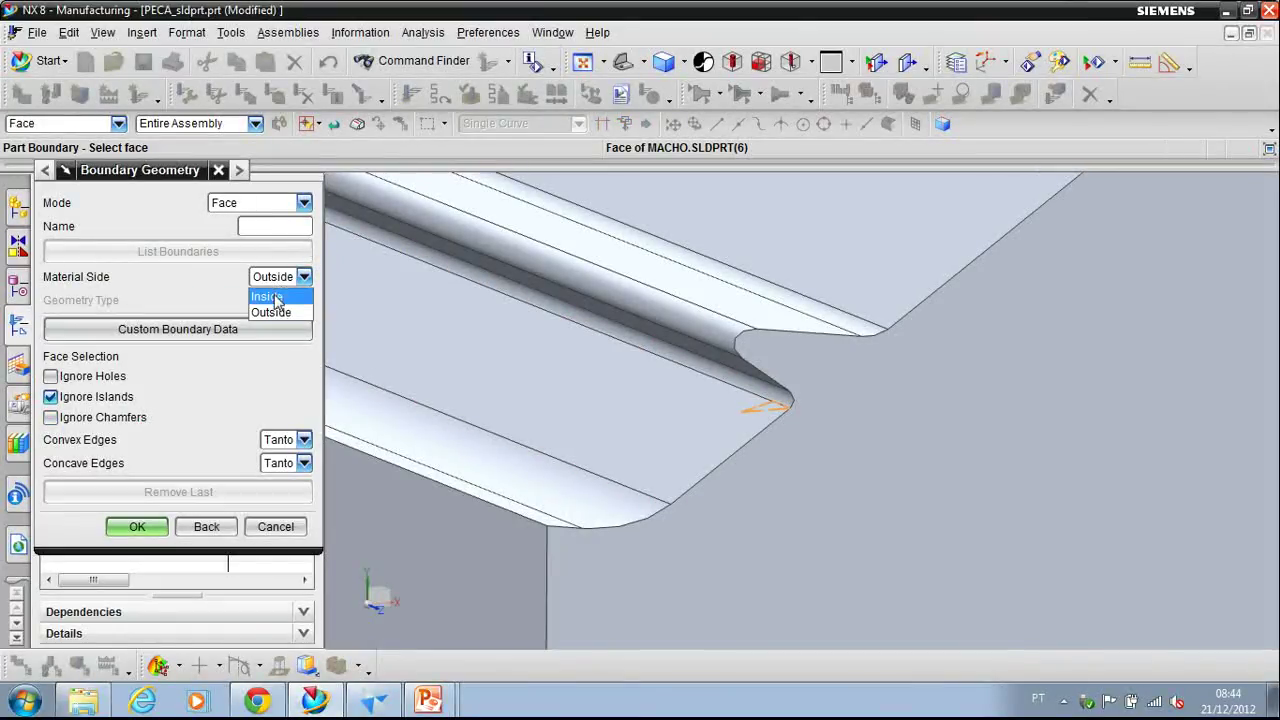
pyautogui.click(270, 313)
pyautogui.click(277, 277)
pyautogui.click(270, 313)
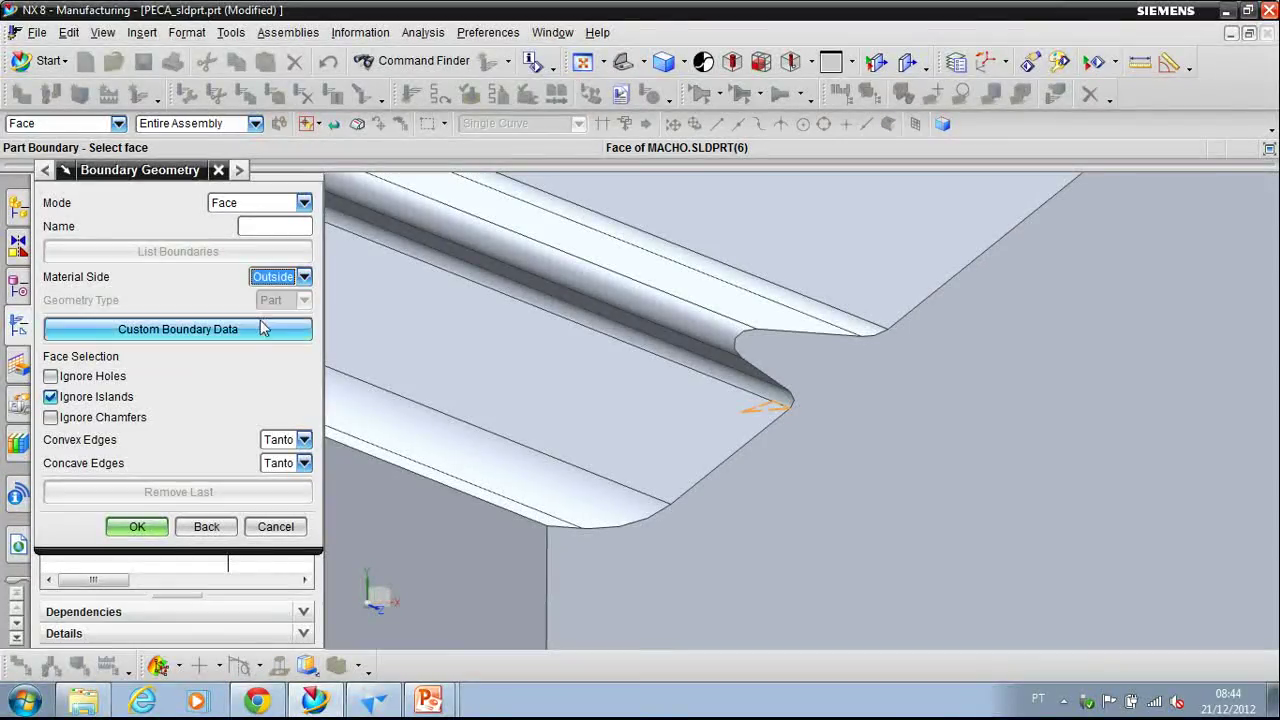
pyautogui.click(140, 527)
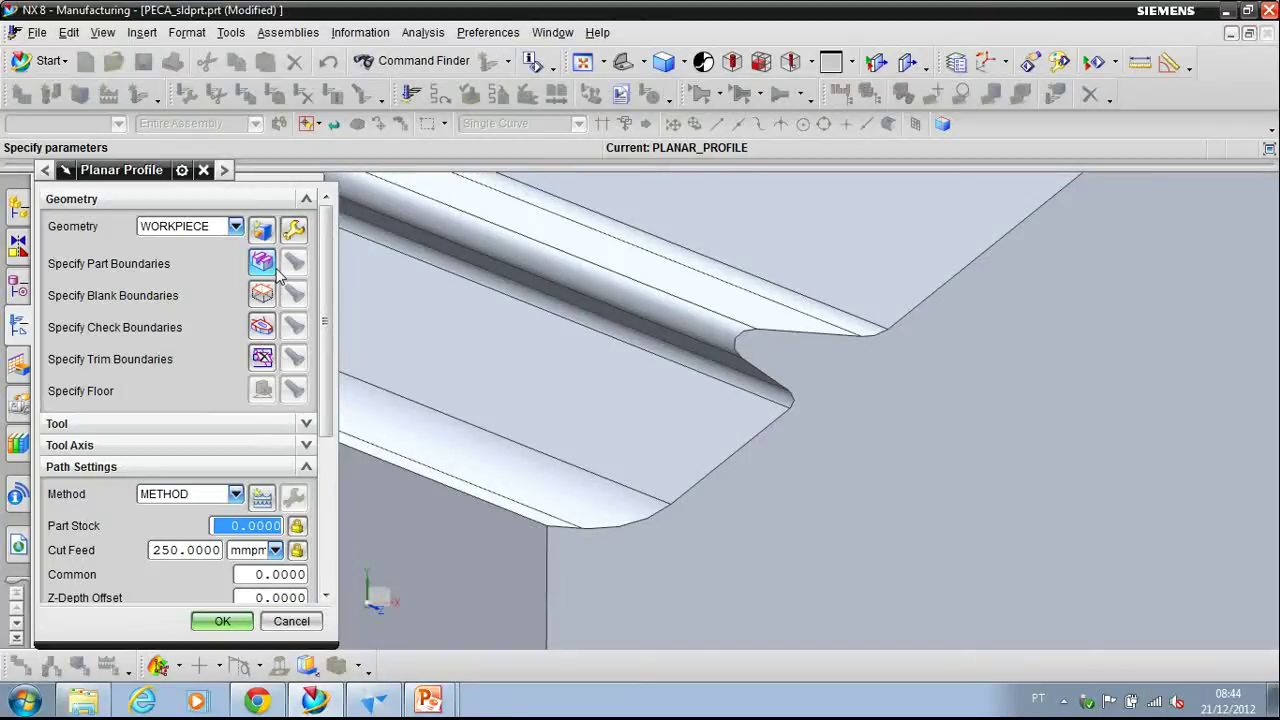
# - Begin an open part boundary from curves/edges and select the lower long edge of the narrow groove
pyautogui.click(262, 262)
pyautogui.click(304, 202)
pyautogui.click(250, 217)
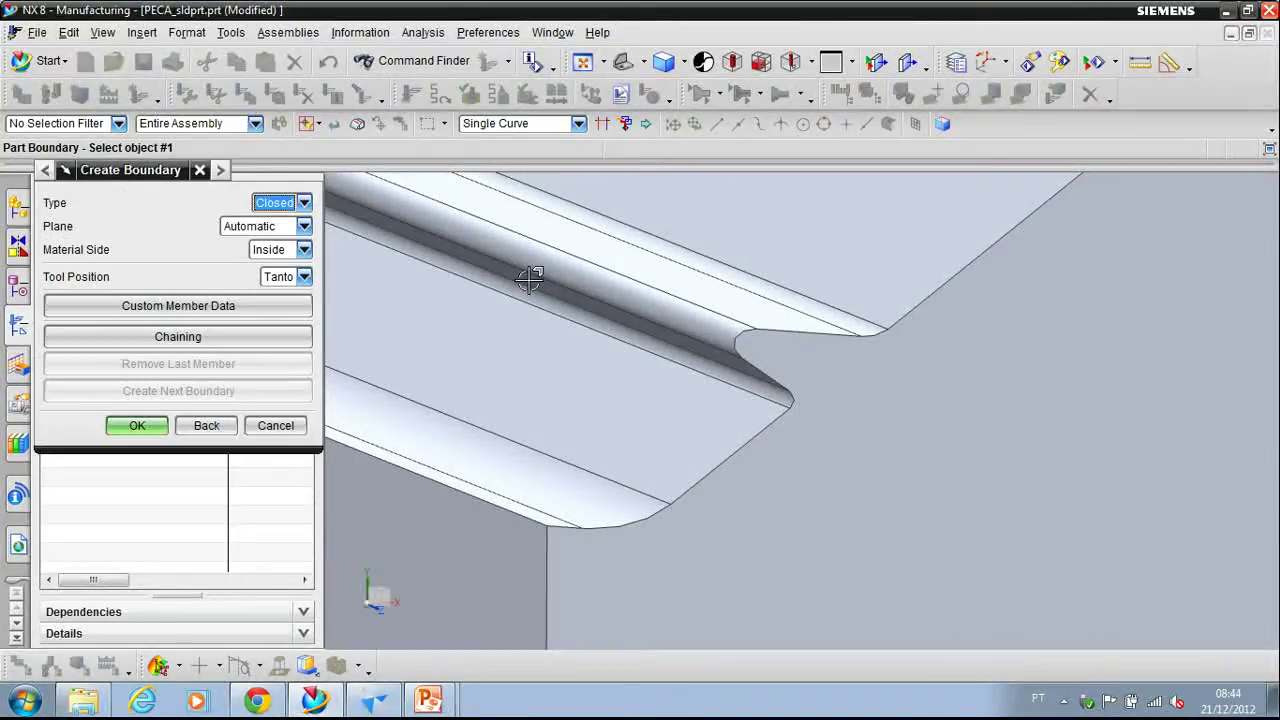
pyautogui.click(304, 202)
pyautogui.click(296, 240)
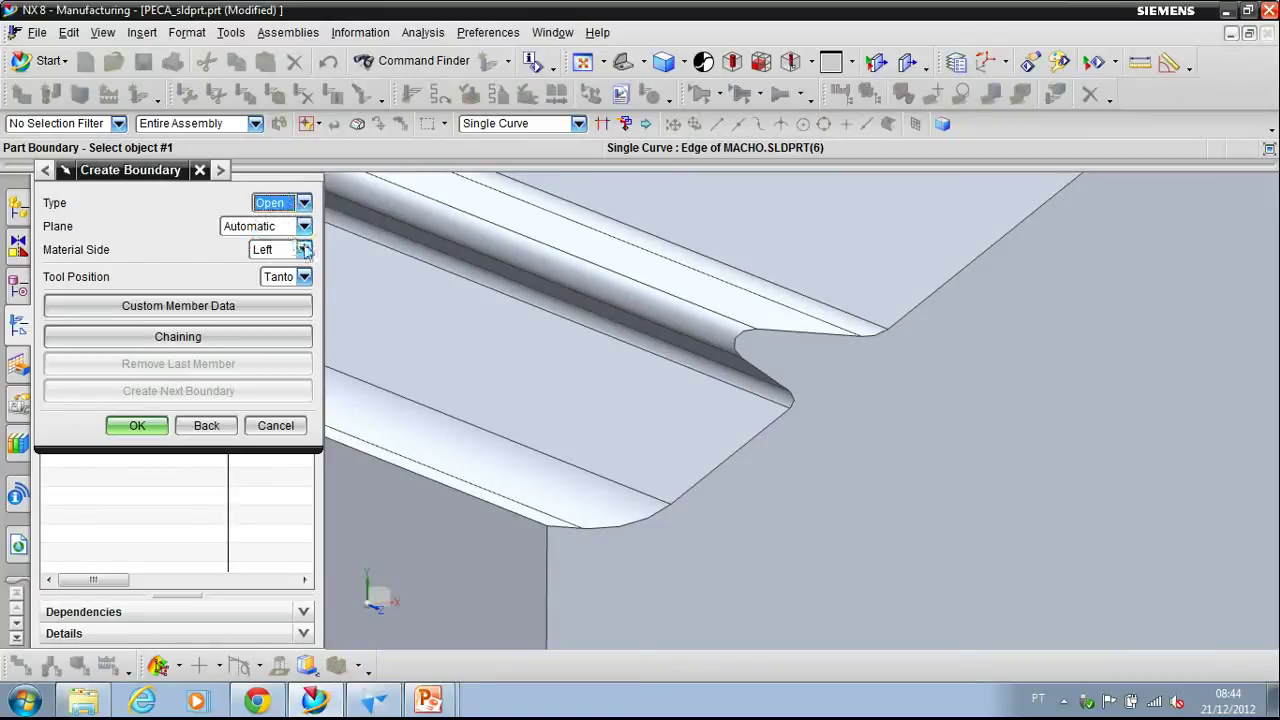
pyautogui.click(526, 306)
# - Define the boundary's user-defined plane from the part's top face and the near endpoint of the selected groove edge
pyautogui.moveTo(649, 366); pyautogui.dragTo(879, 349, button='middle')
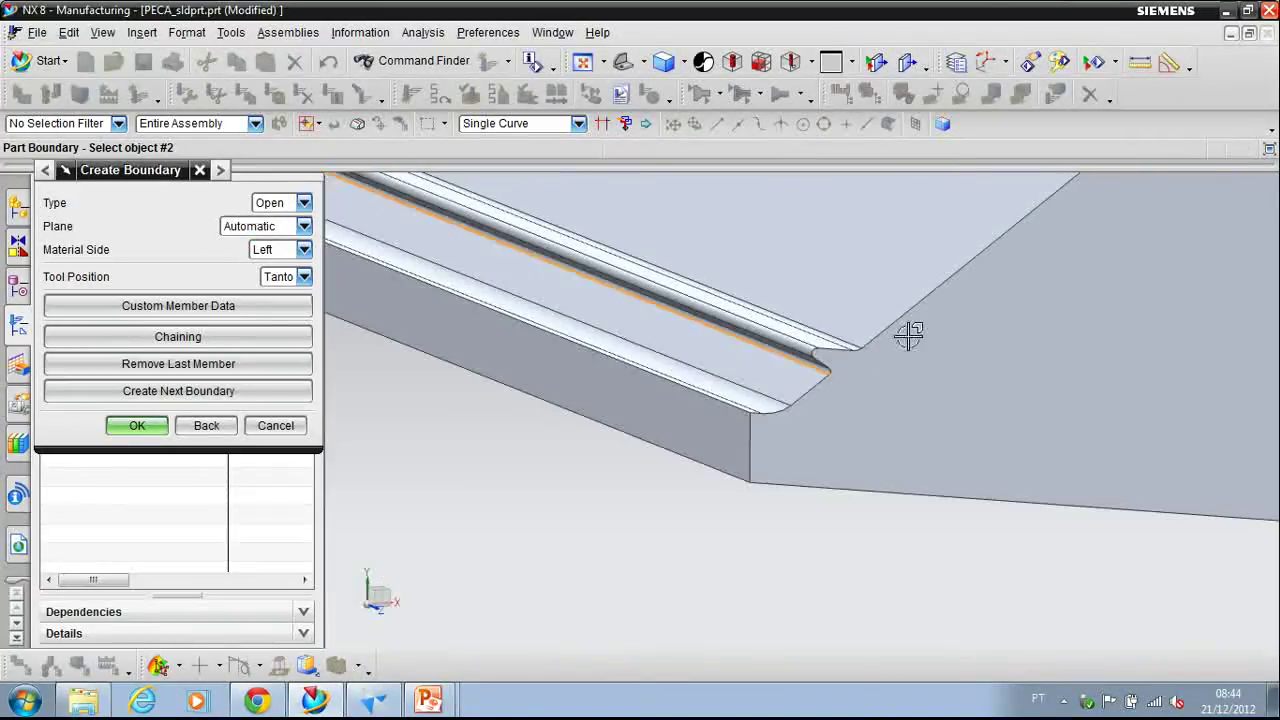
pyautogui.scroll(-3, 985, 234)
pyautogui.scroll(1, 953, 253)
pyautogui.keyDown('shift'); pyautogui.moveTo(928, 293); pyautogui.dragTo(860, 306, button='middle'); pyautogui.keyUp('shift')
pyautogui.click(304, 226)
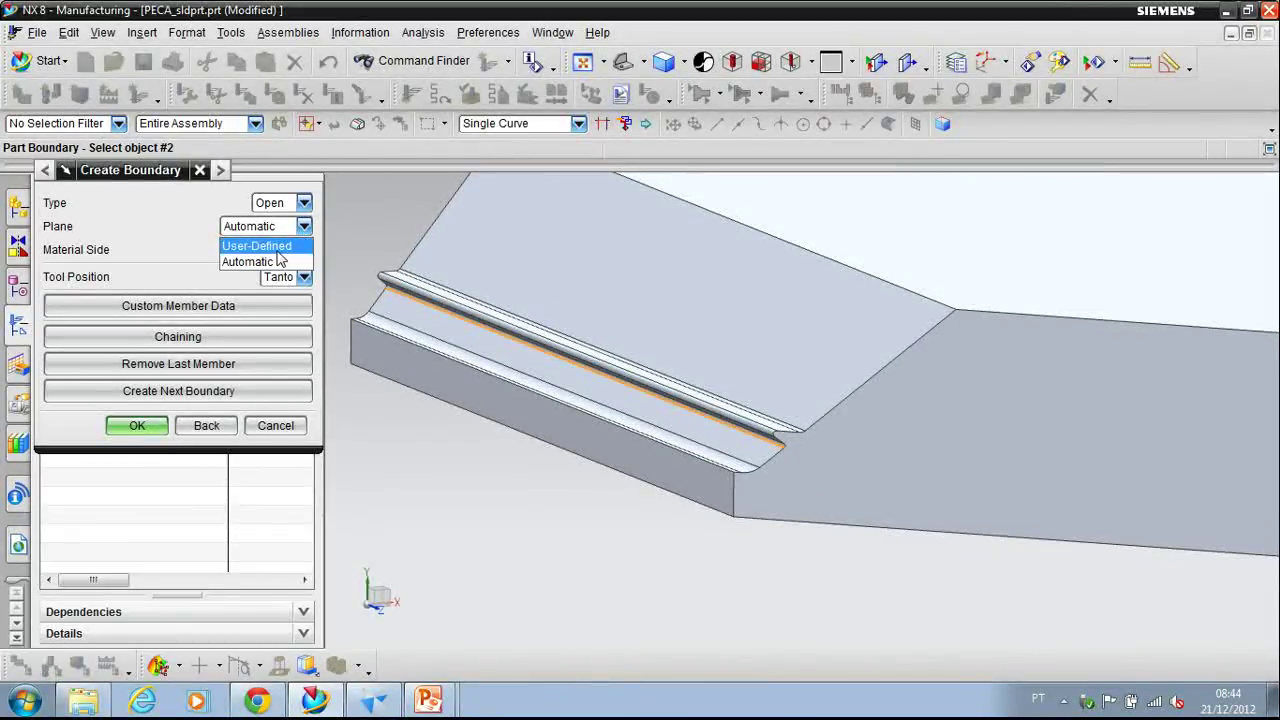
pyautogui.click(270, 246)
pyautogui.click(994, 271)
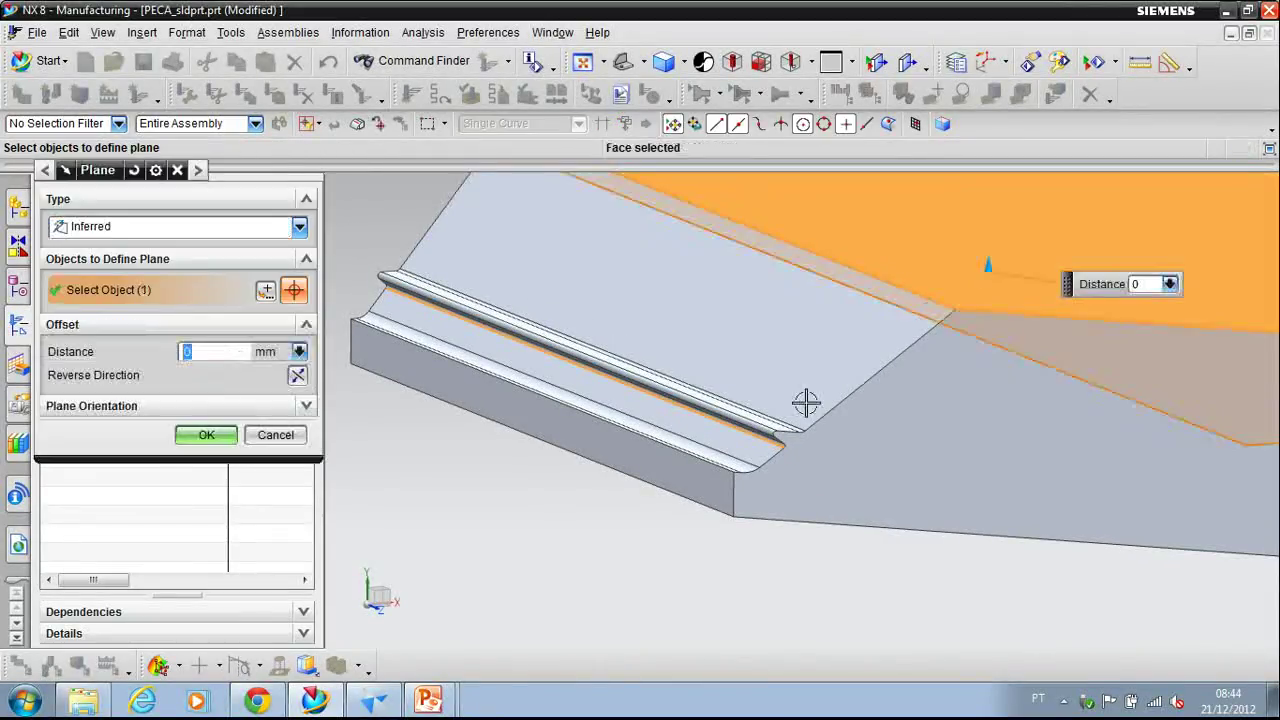
pyautogui.click(780, 449)
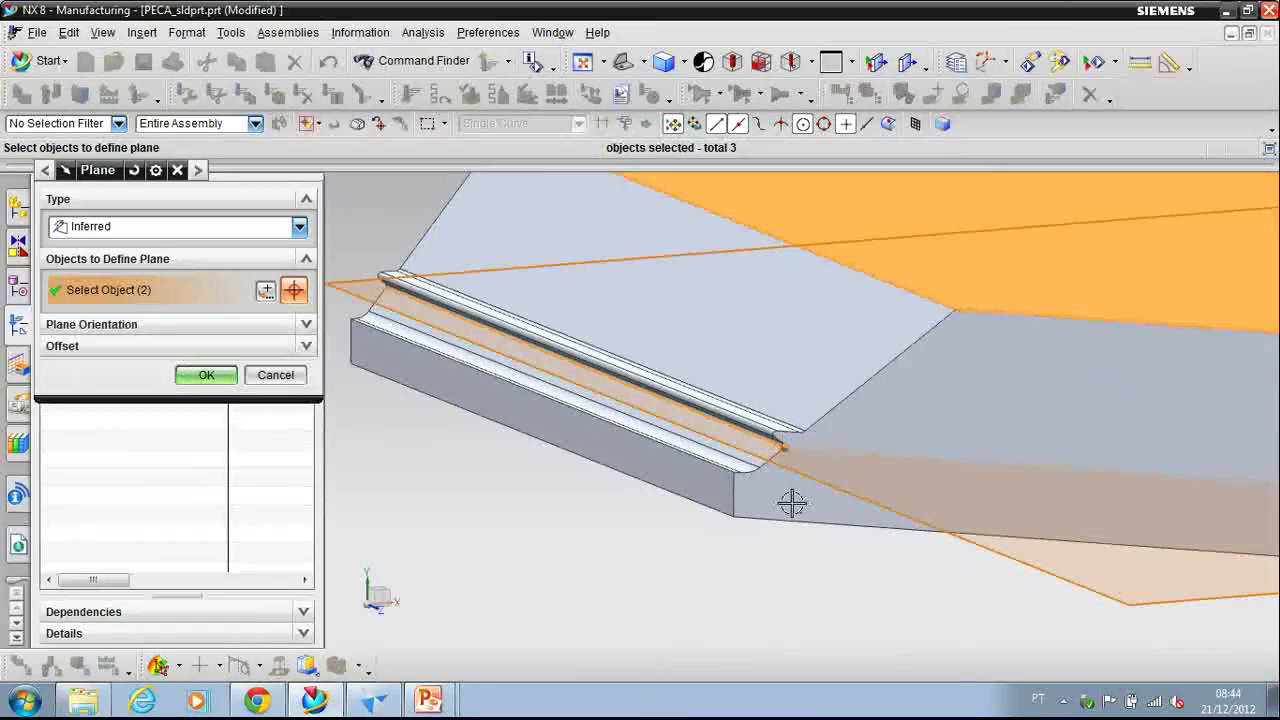
pyautogui.click(206, 374)
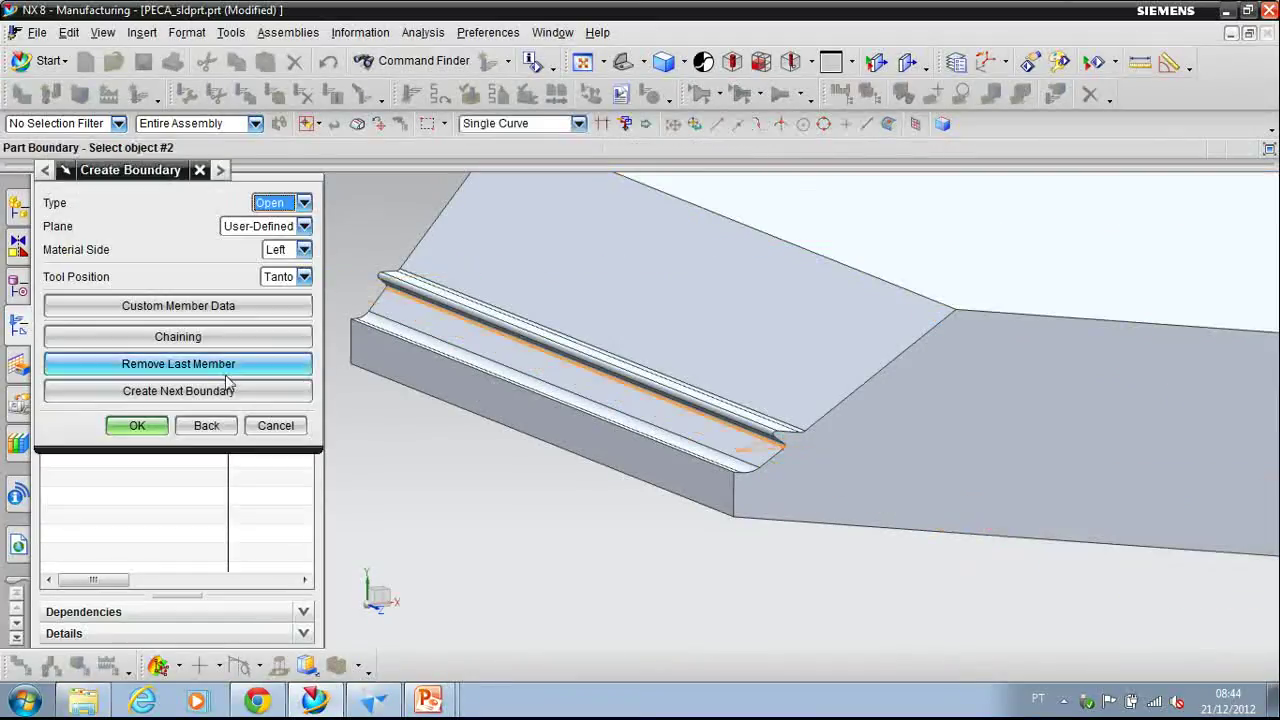
# - Set the boundary's material side to Right and tool position to On, and accept the part boundary
pyautogui.click(286, 249)
pyautogui.click(278, 284)
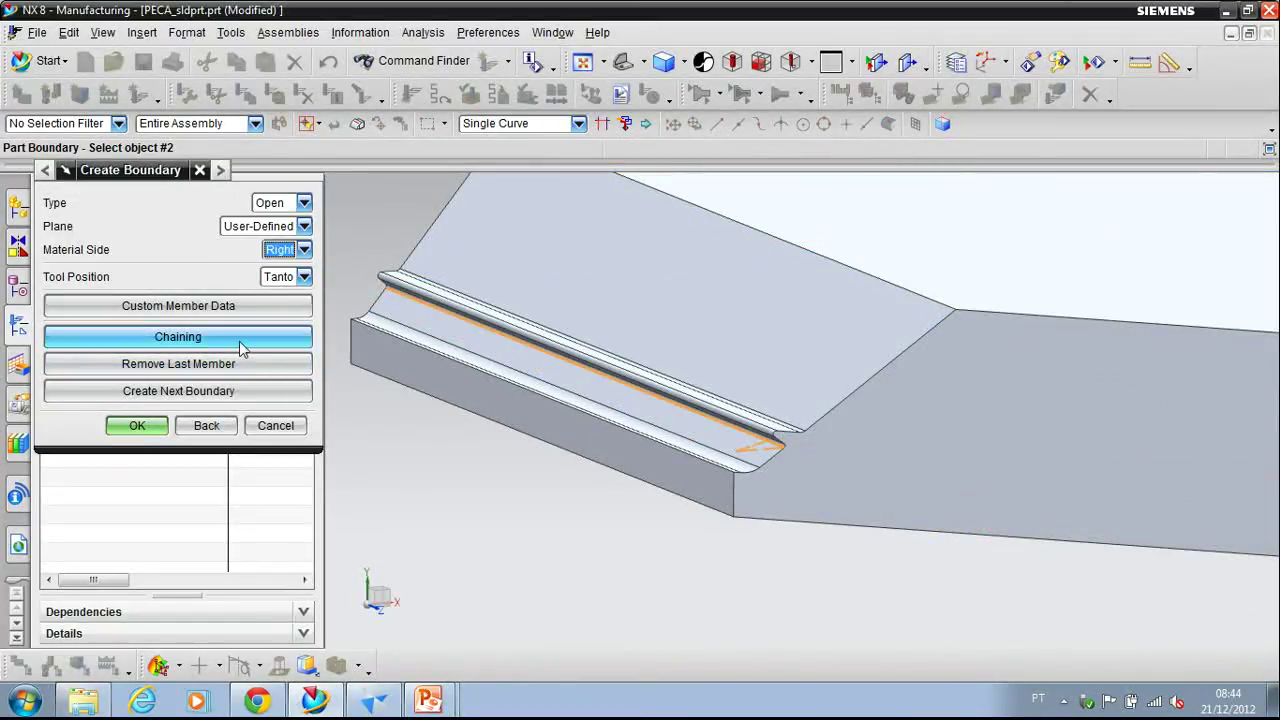
pyautogui.click(286, 276)
pyautogui.click(280, 298)
pyautogui.click(137, 425)
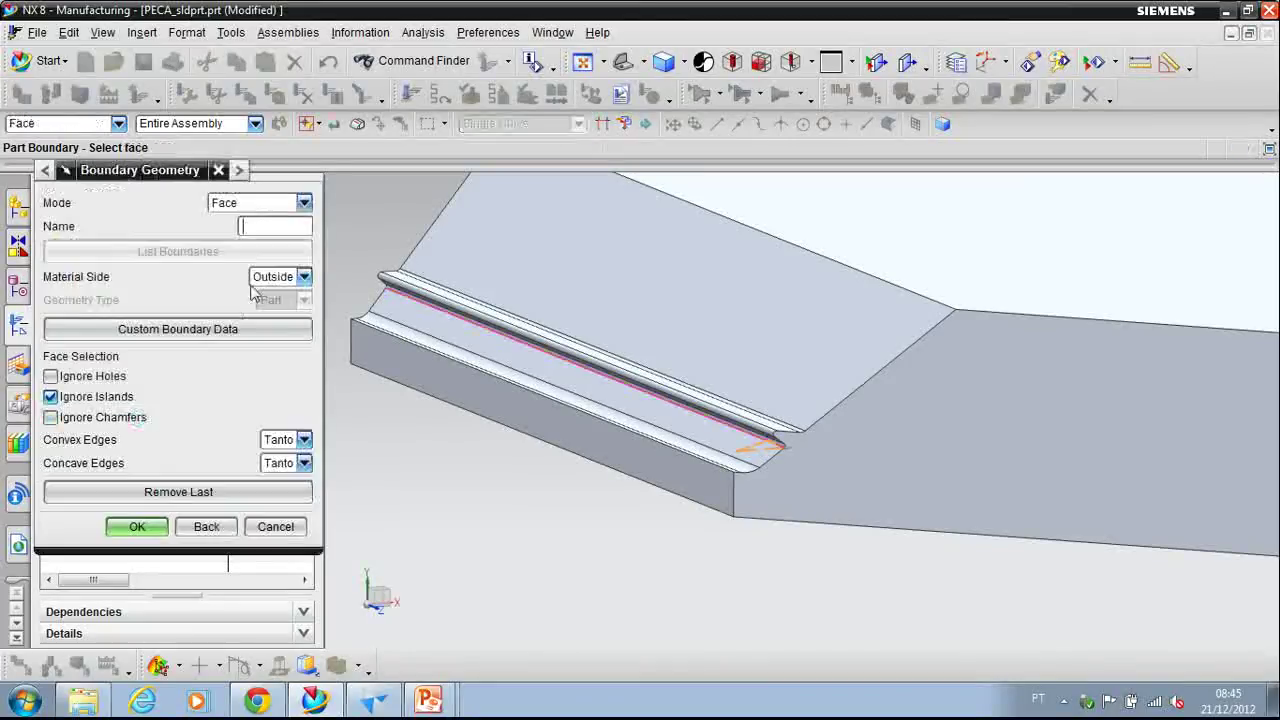
pyautogui.click(135, 527)
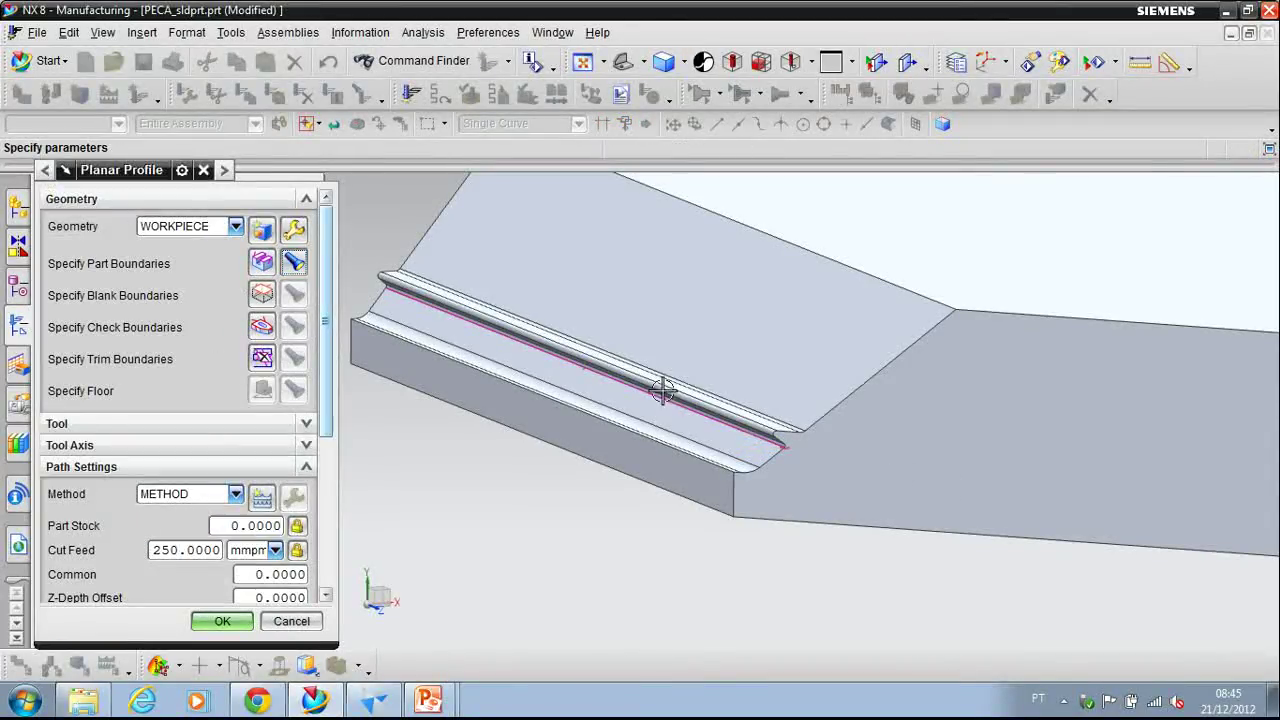
# - Review the part stock, cut feed and Z-depth offset fields, and choose tp as the drive point
pyautogui.scroll(-3, 322, 455)
pyautogui.scroll(-2, 322, 455)
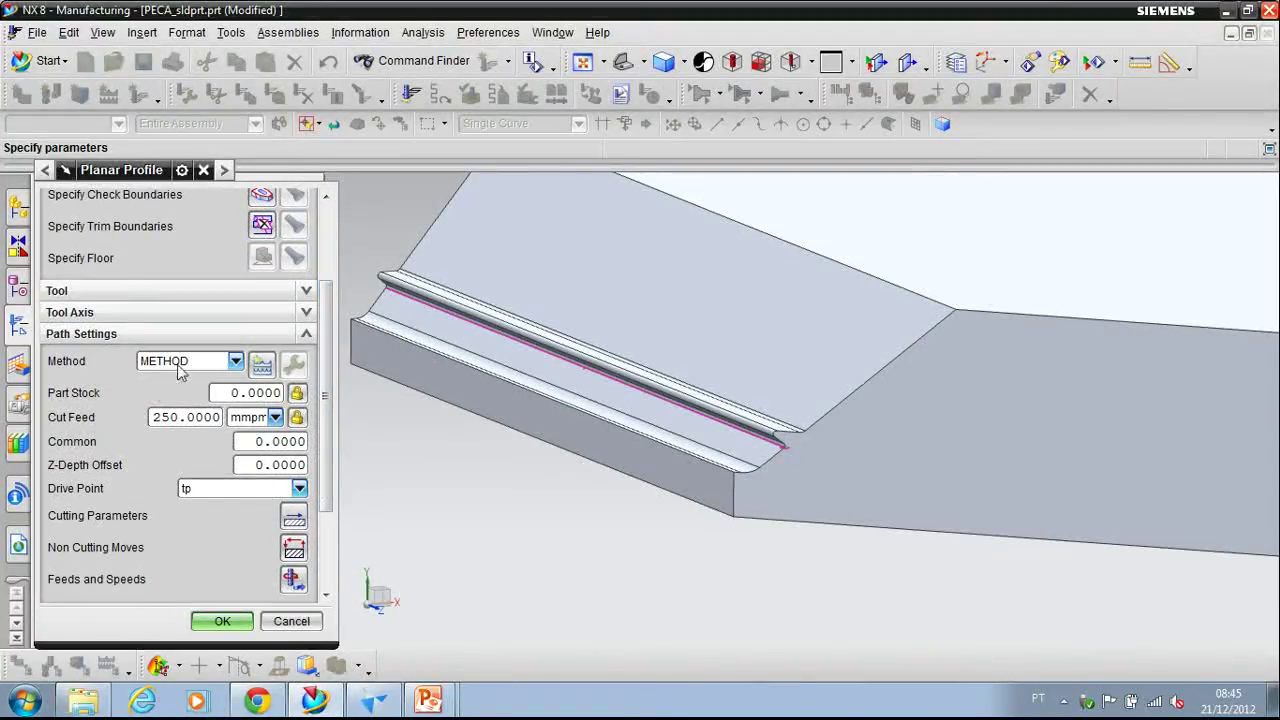
pyautogui.moveTo(276, 393); pyautogui.dragTo(204, 417)
pyautogui.moveTo(243, 465); pyautogui.dragTo(262, 465)
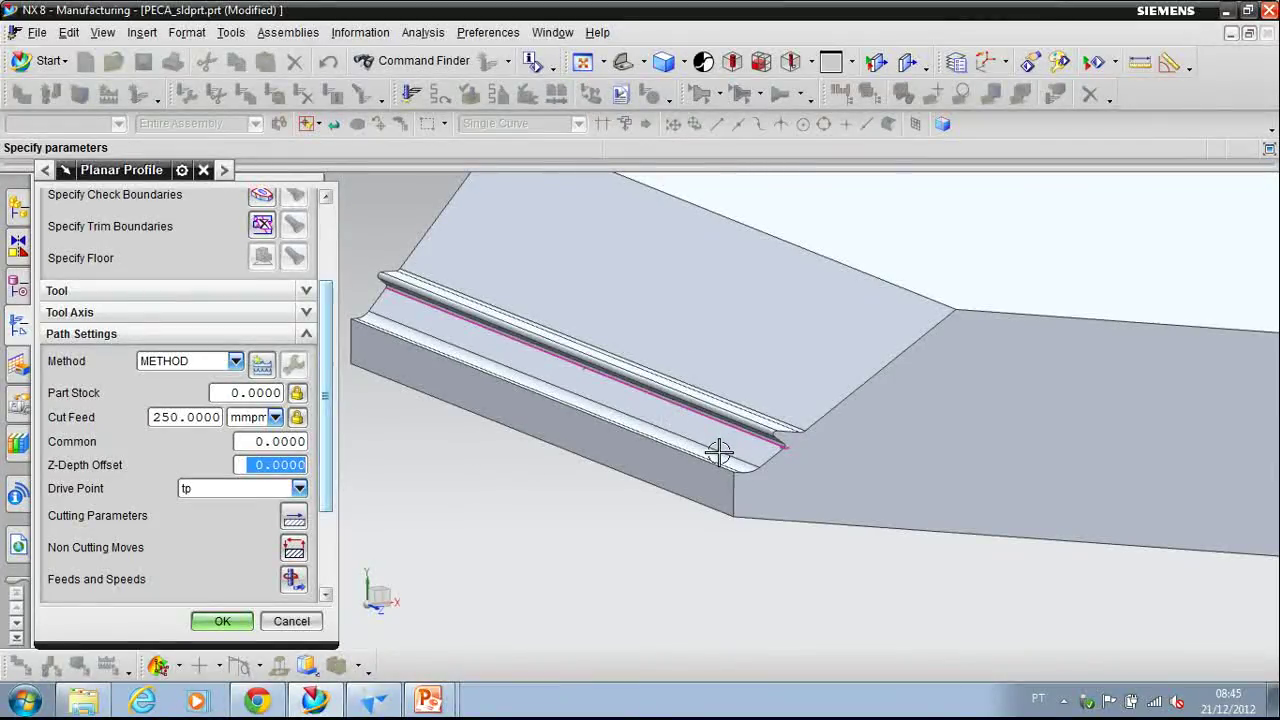
pyautogui.click(268, 464)
pyautogui.moveTo(260, 464)
pyautogui.mouseDown()
pyautogui.moveTo(317, 464)
pyautogui.moveTo(252, 470)
pyautogui.mouseUp()
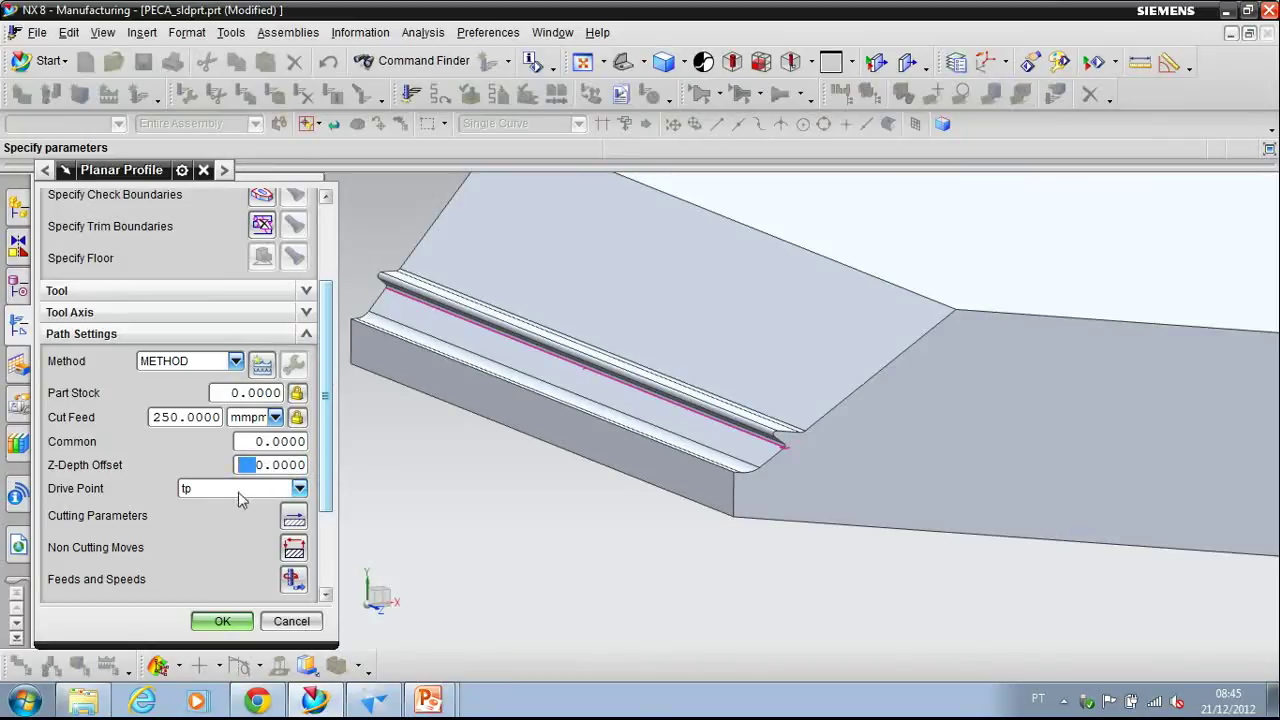
pyautogui.click(239, 492)
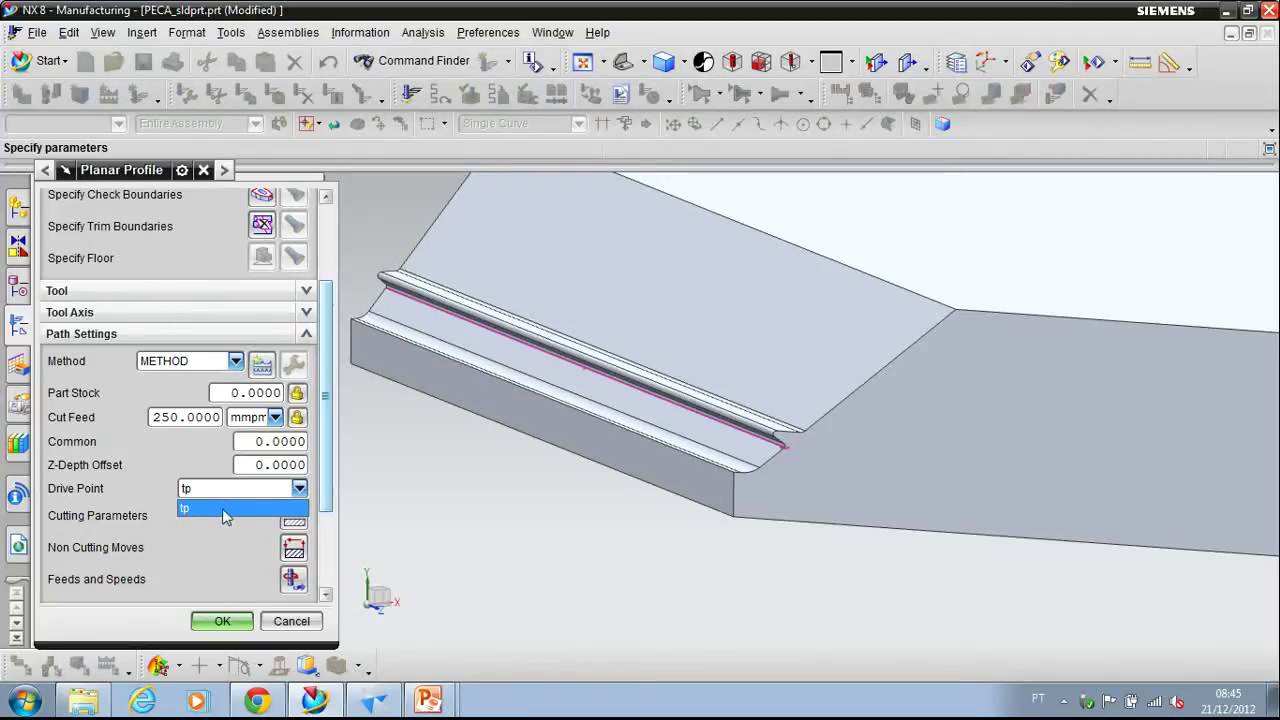
pyautogui.click(219, 510)
# - Generate the PLANAR_PROFILE tool path and inspect it along the grooved edge of the part
pyautogui.scroll(-3, 125, 552)
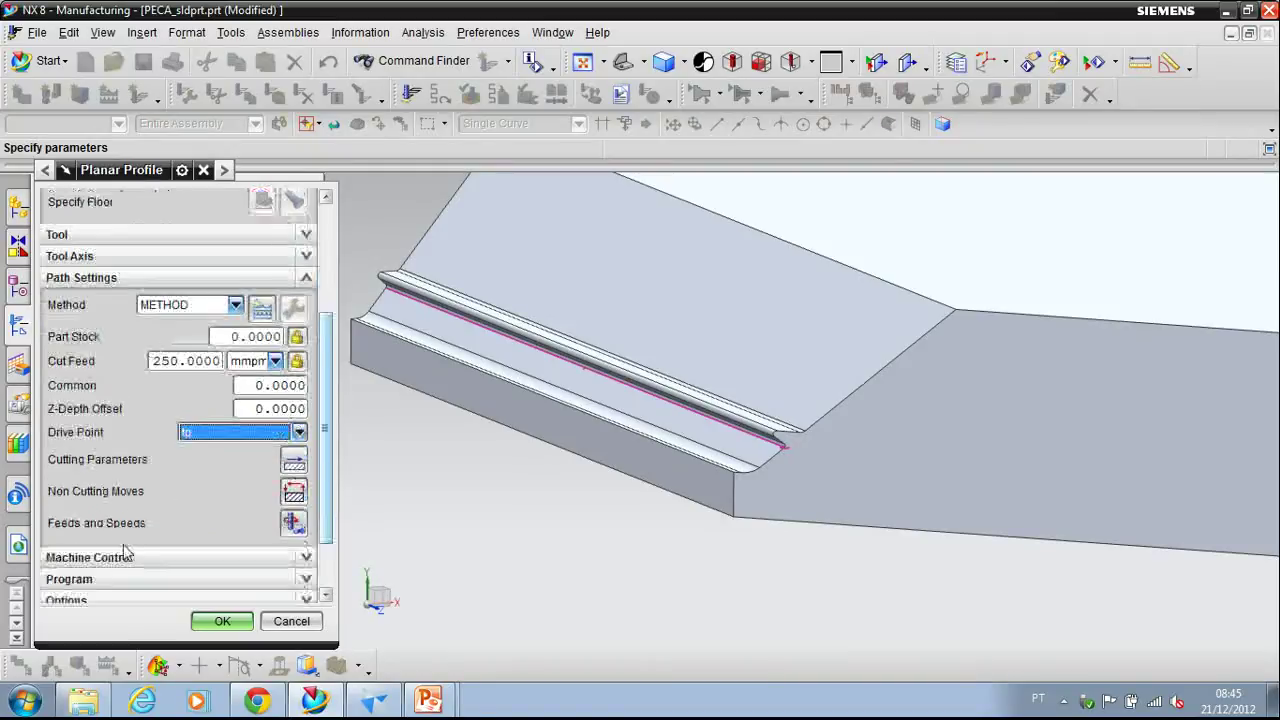
pyautogui.click(129, 583)
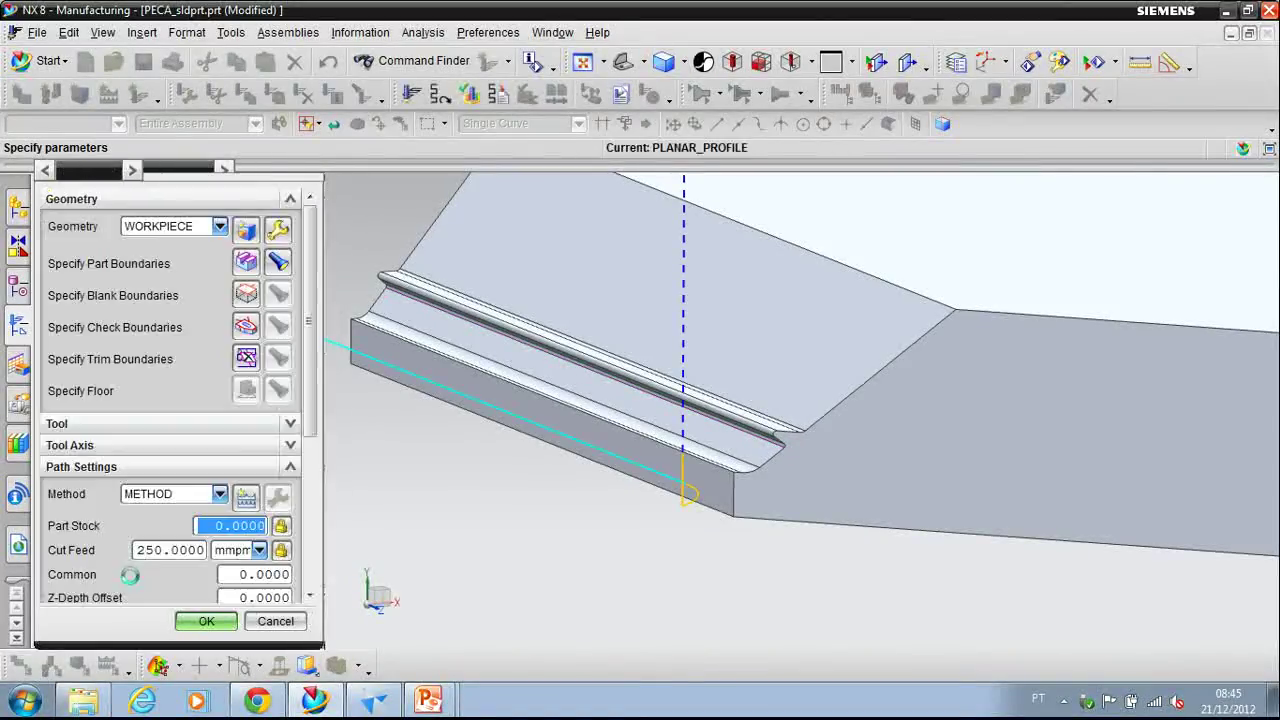
pyautogui.moveTo(492, 448); pyautogui.dragTo(524, 449, button='middle')
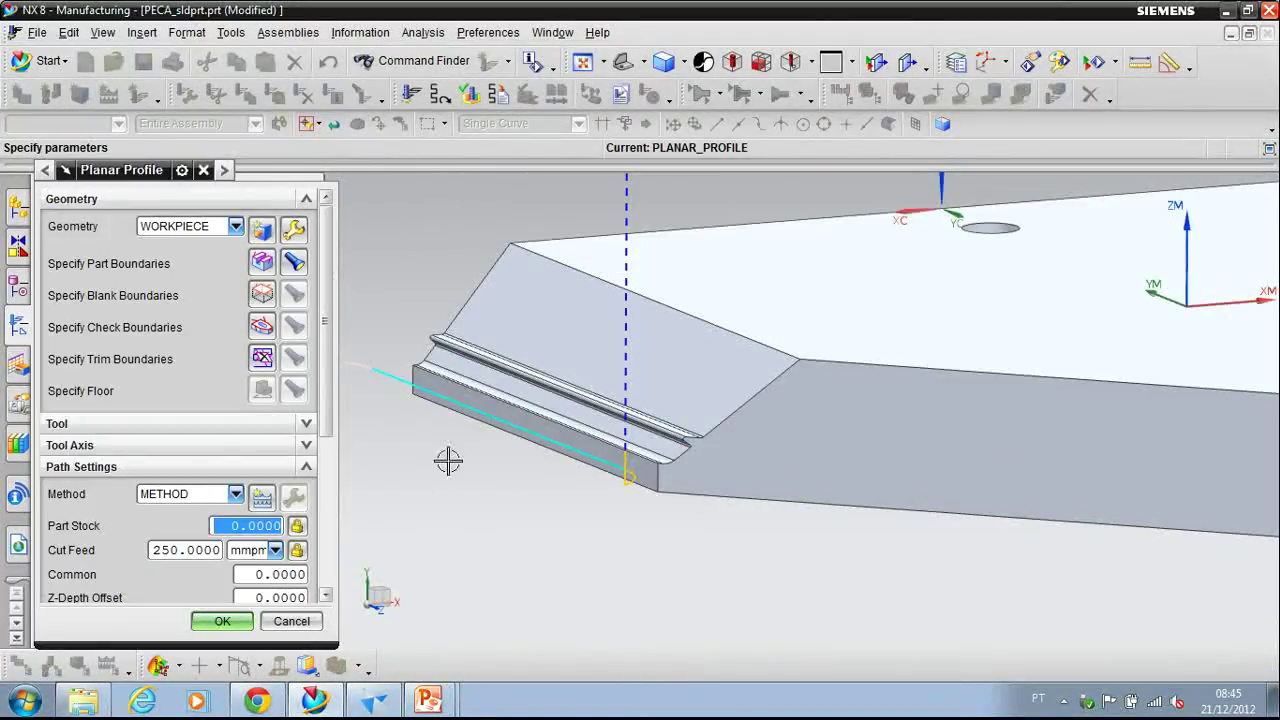
pyautogui.keyDown('shift'); pyautogui.moveTo(440, 460); pyautogui.dragTo(634, 434, button='middle'); pyautogui.keyUp('shift')
pyautogui.scroll(-5, 236, 431)
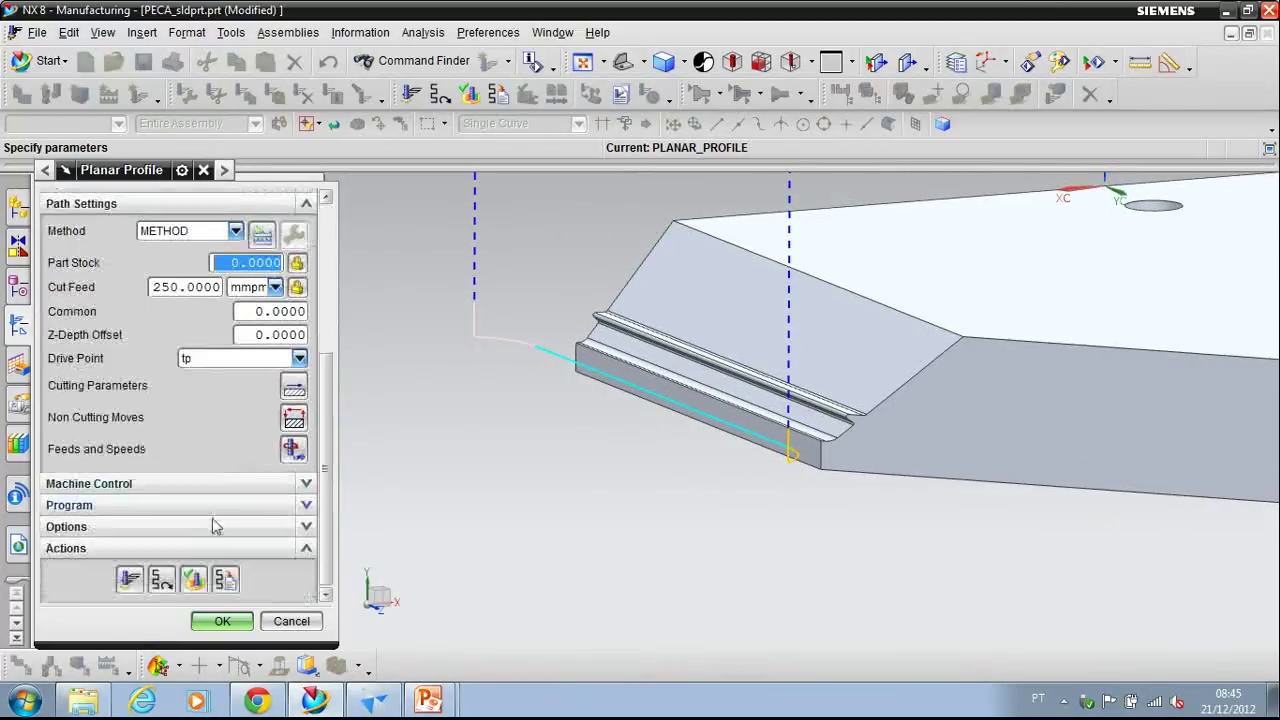
# - Verify the tool path with a 3D Dynamic material removal simulation and inspect the cut profile at the end of the part's groove
pyautogui.click(208, 577)
pyautogui.click(129, 321)
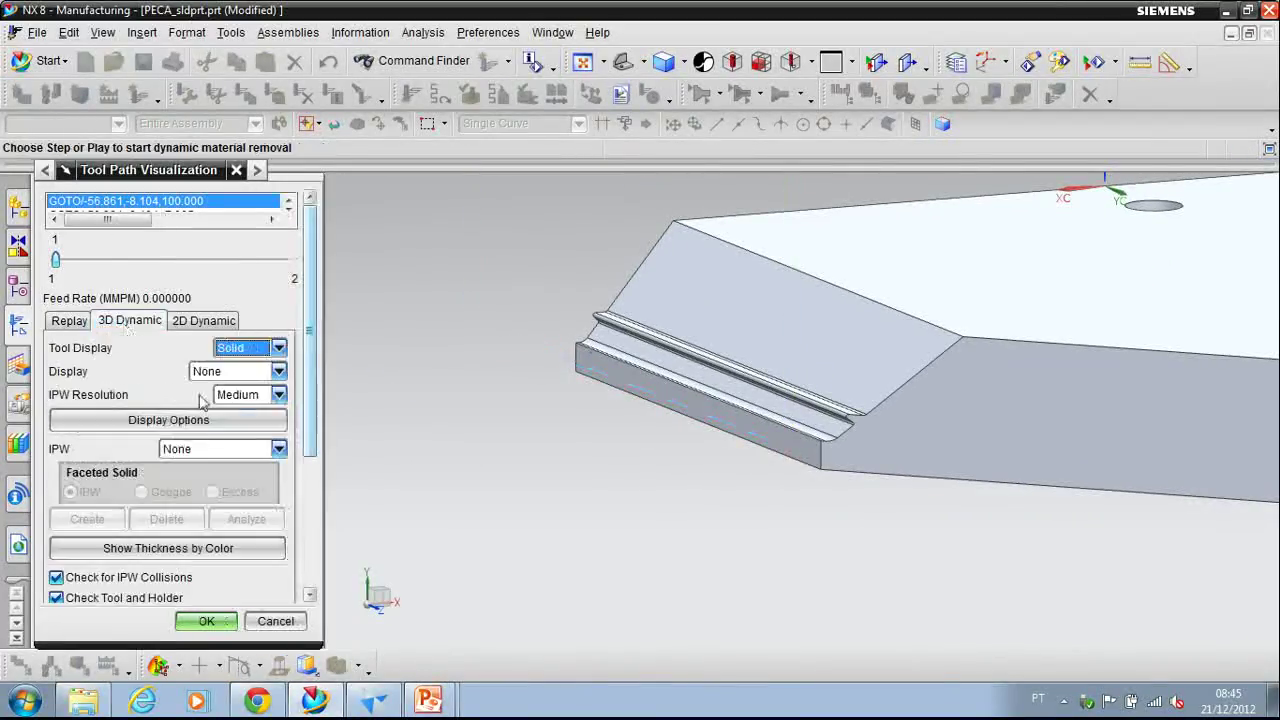
pyautogui.scroll(-4, 152, 538)
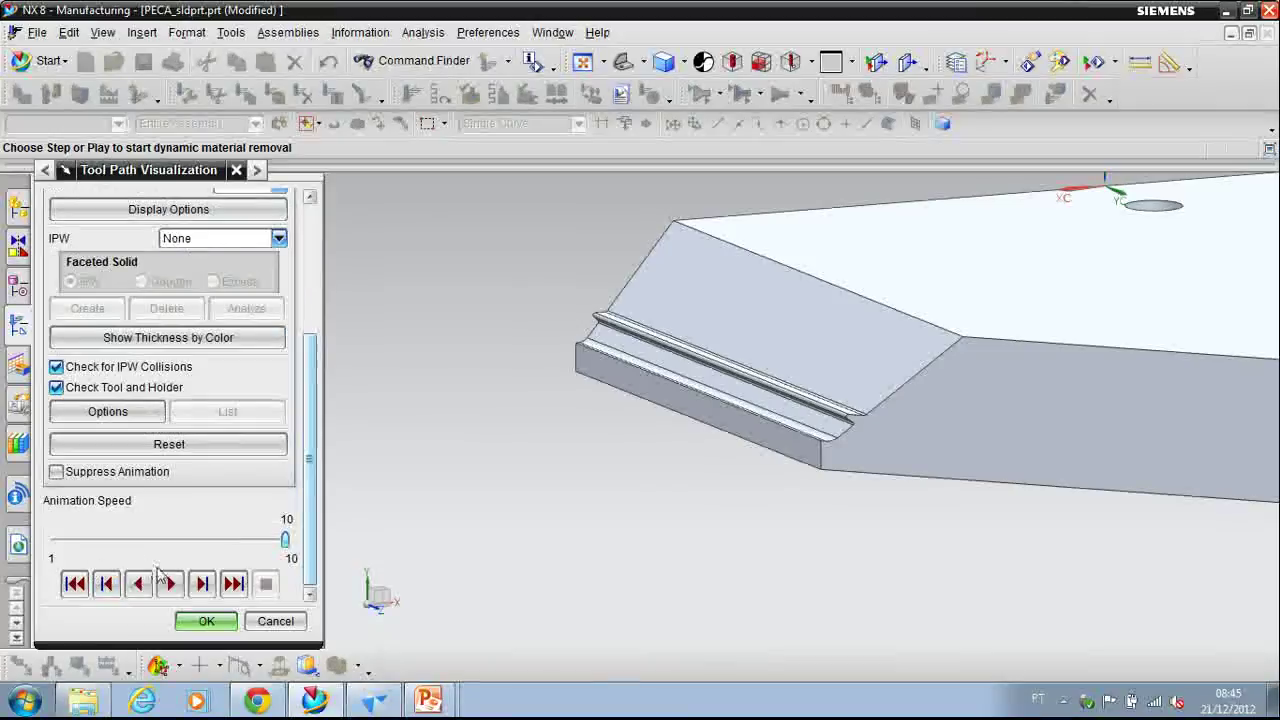
pyautogui.scroll(4, 163, 275)
pyautogui.scroll(-4, 170, 496)
pyautogui.click(170, 584)
pyautogui.moveTo(469, 349); pyautogui.dragTo(640, 345, button='middle')
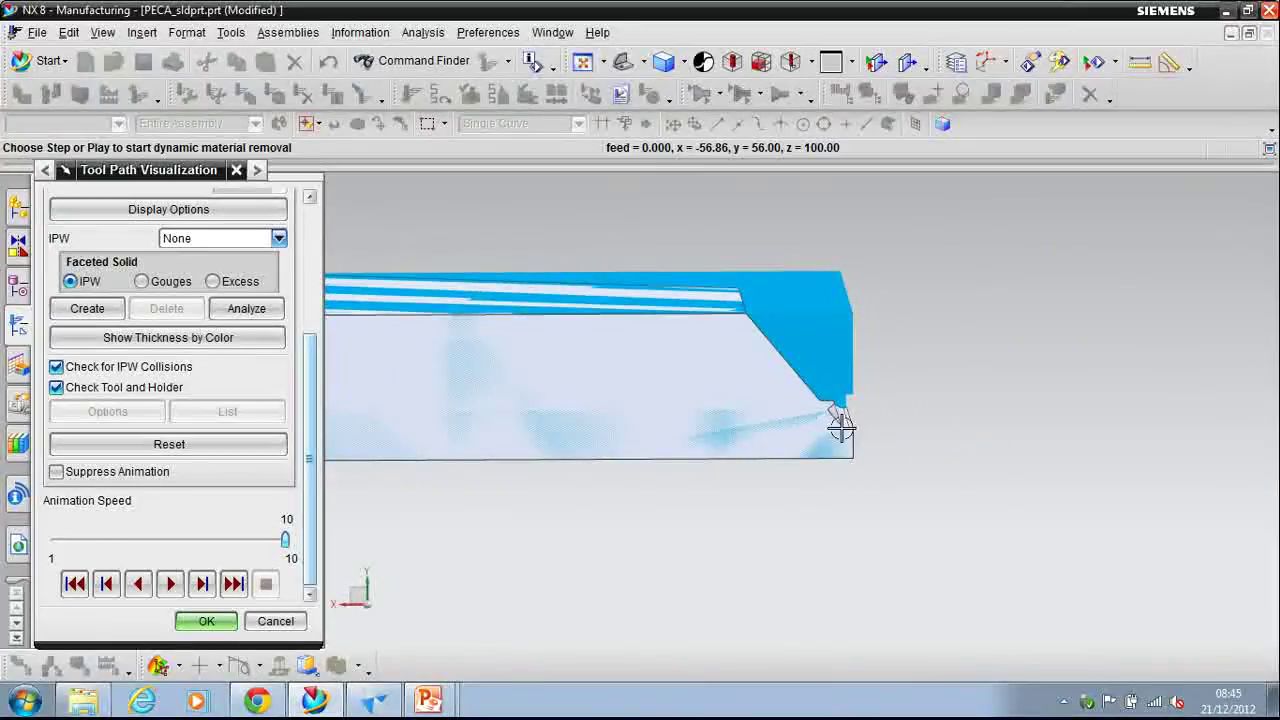
pyautogui.scroll(6, 812, 414)
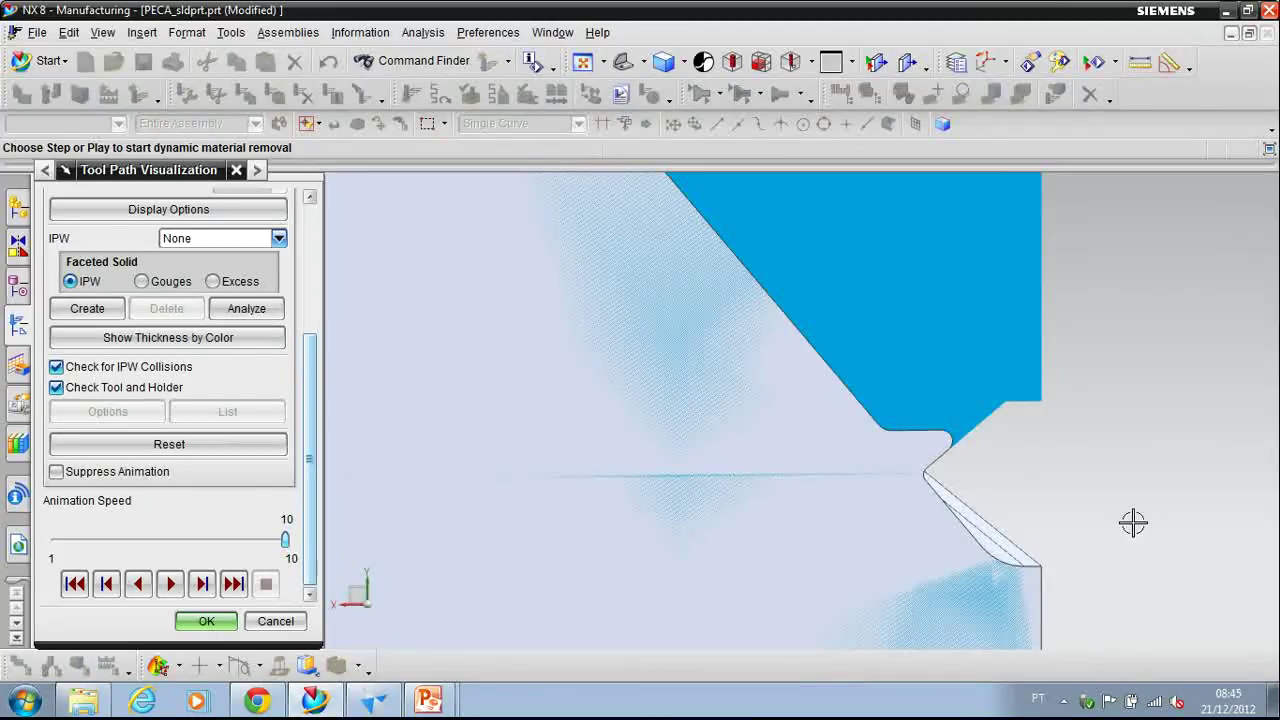
pyautogui.click(228, 623)
# - Set the planar profile's part stock to 1.0000 and regenerate the tool path
pyautogui.scroll(1, 123, 408)
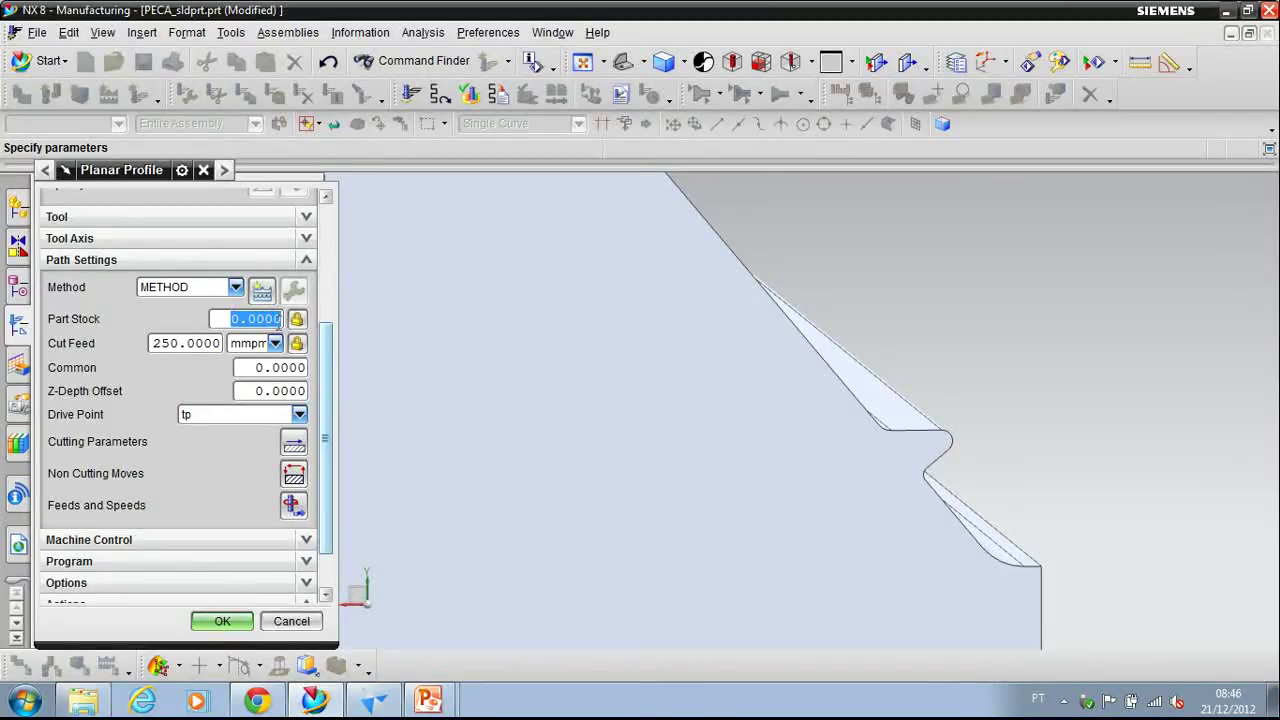
pyautogui.write('100000')
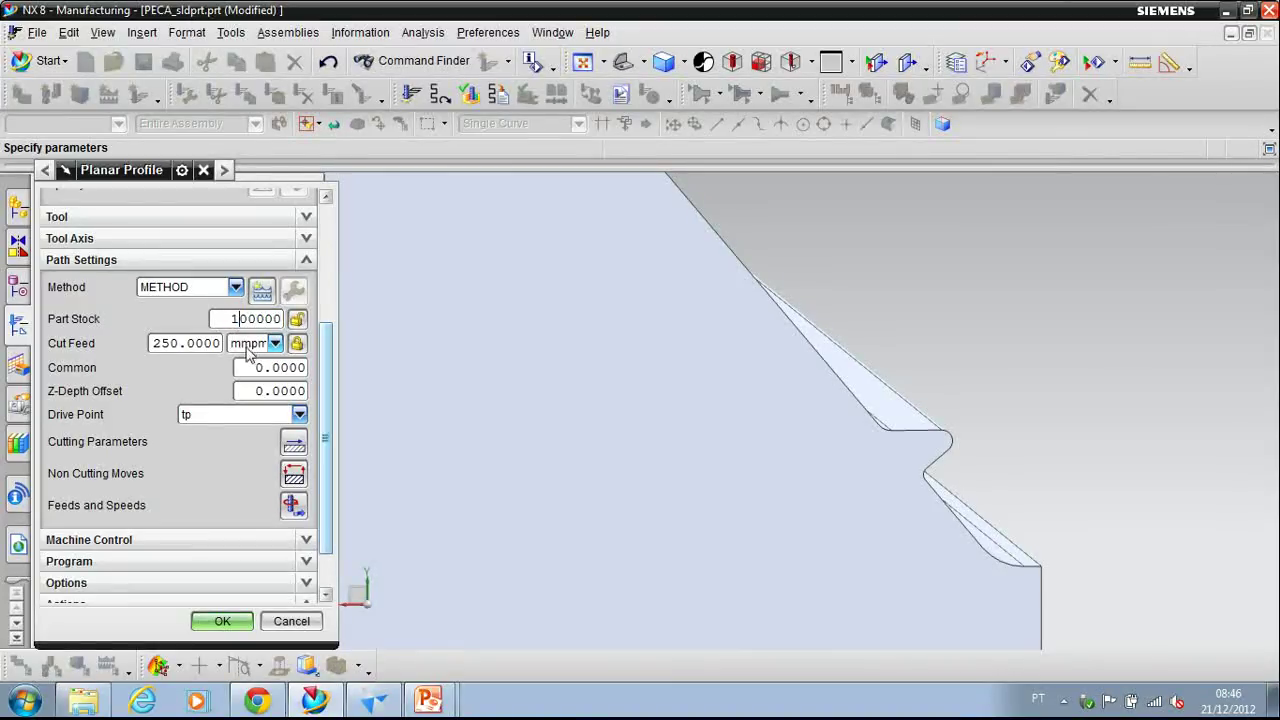
pyautogui.scroll(-1, 184, 567)
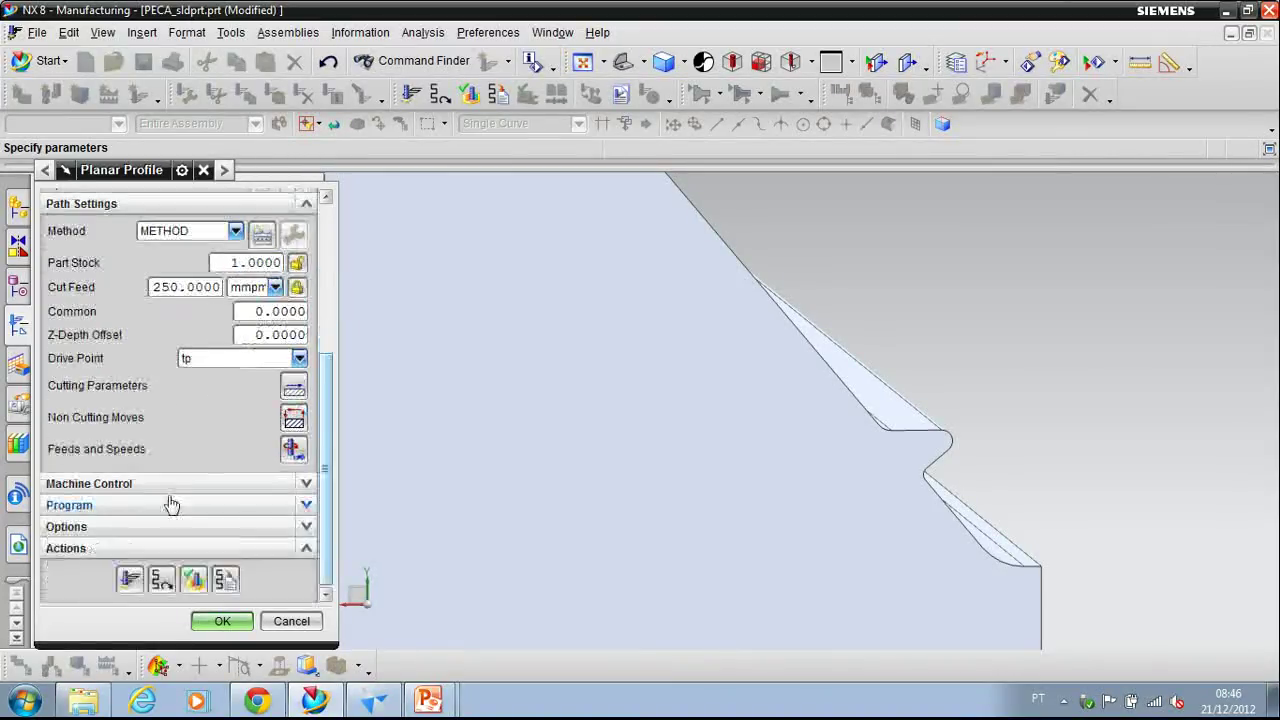
pyautogui.click(130, 580)
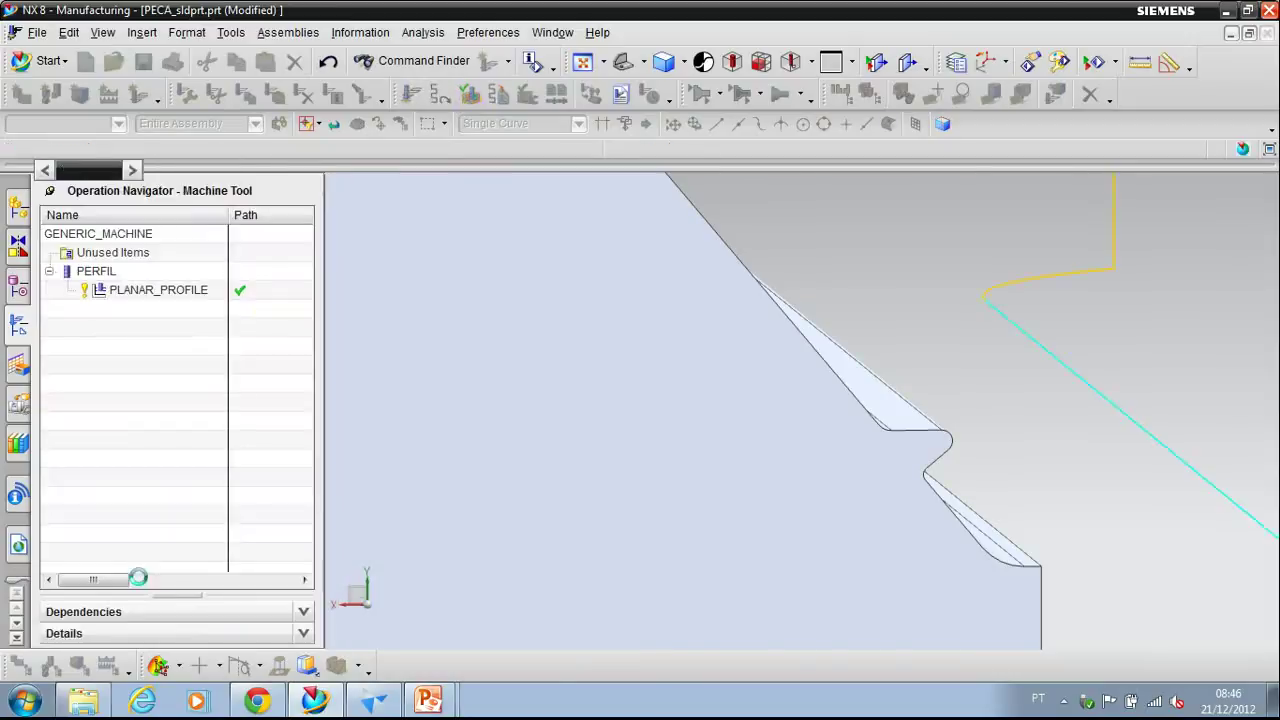
pyautogui.scroll(-2, 203, 558)
pyautogui.scroll(-3, 203, 558)
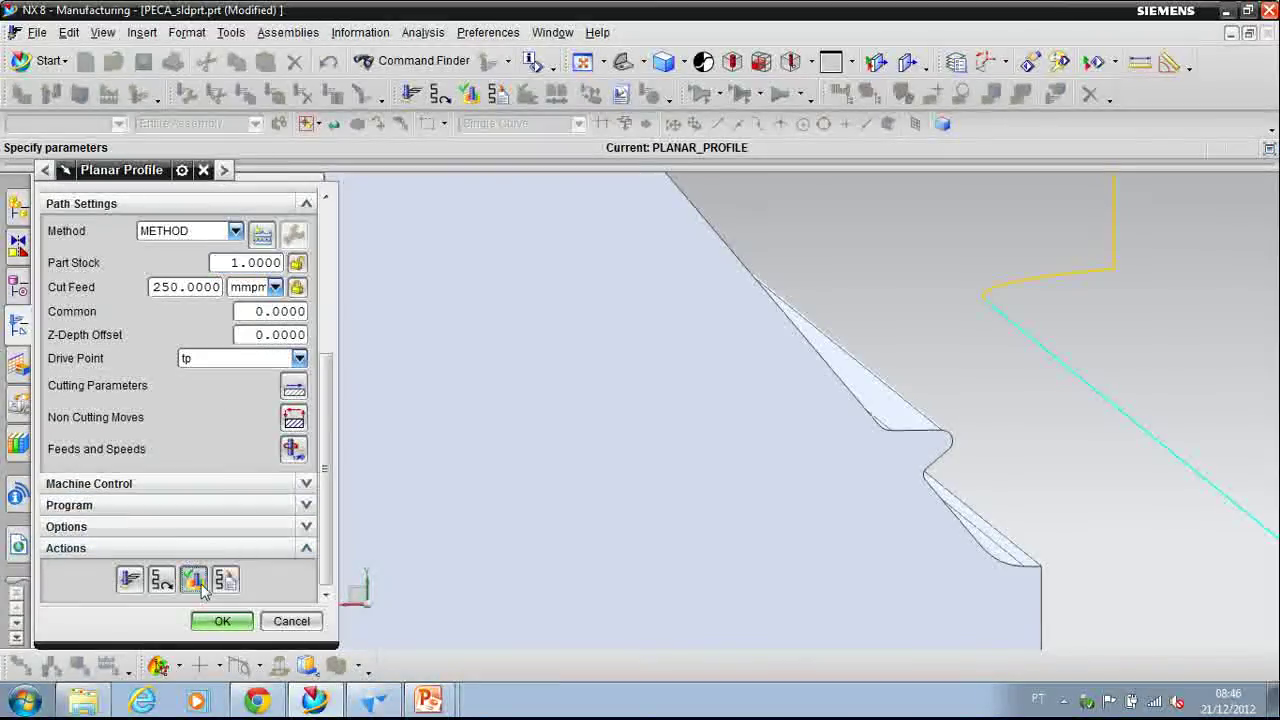
# - Simulate the regenerated tool path in 3D Dynamic to check the stock left along the groove, and close the visualization
pyautogui.click(193, 577)
pyautogui.click(129, 320)
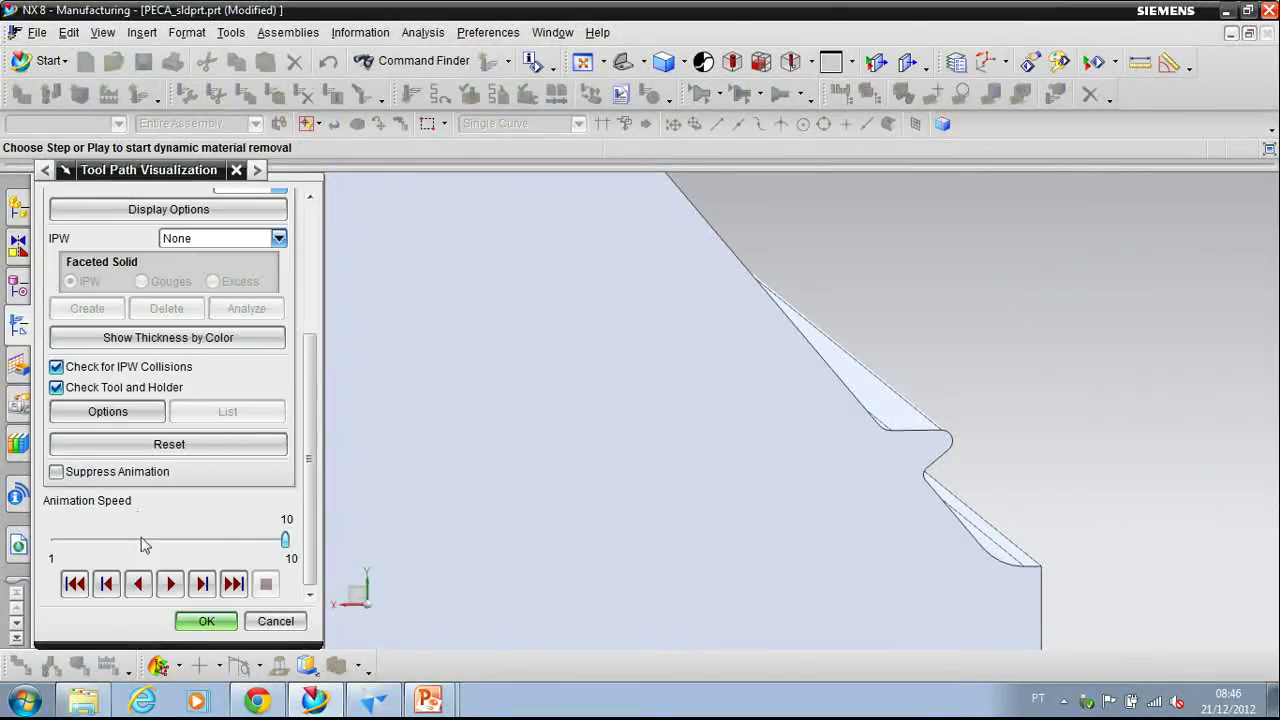
pyautogui.click(157, 583)
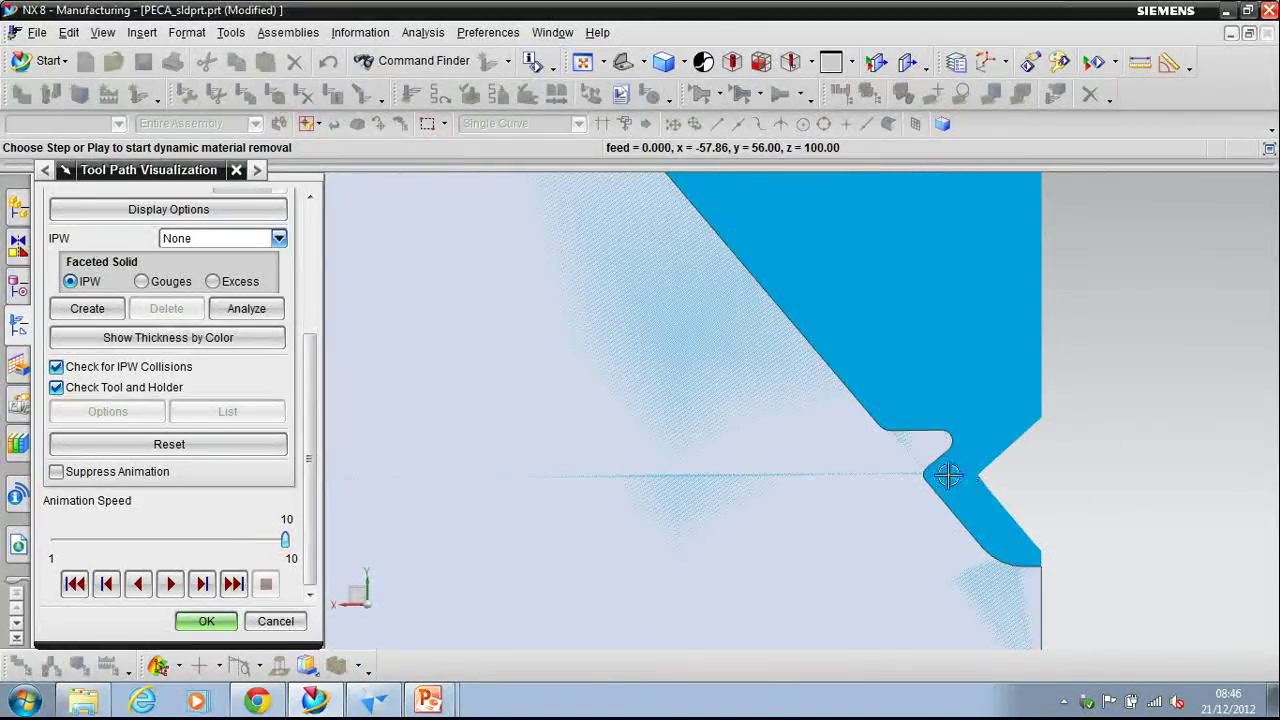
pyautogui.click(205, 621)
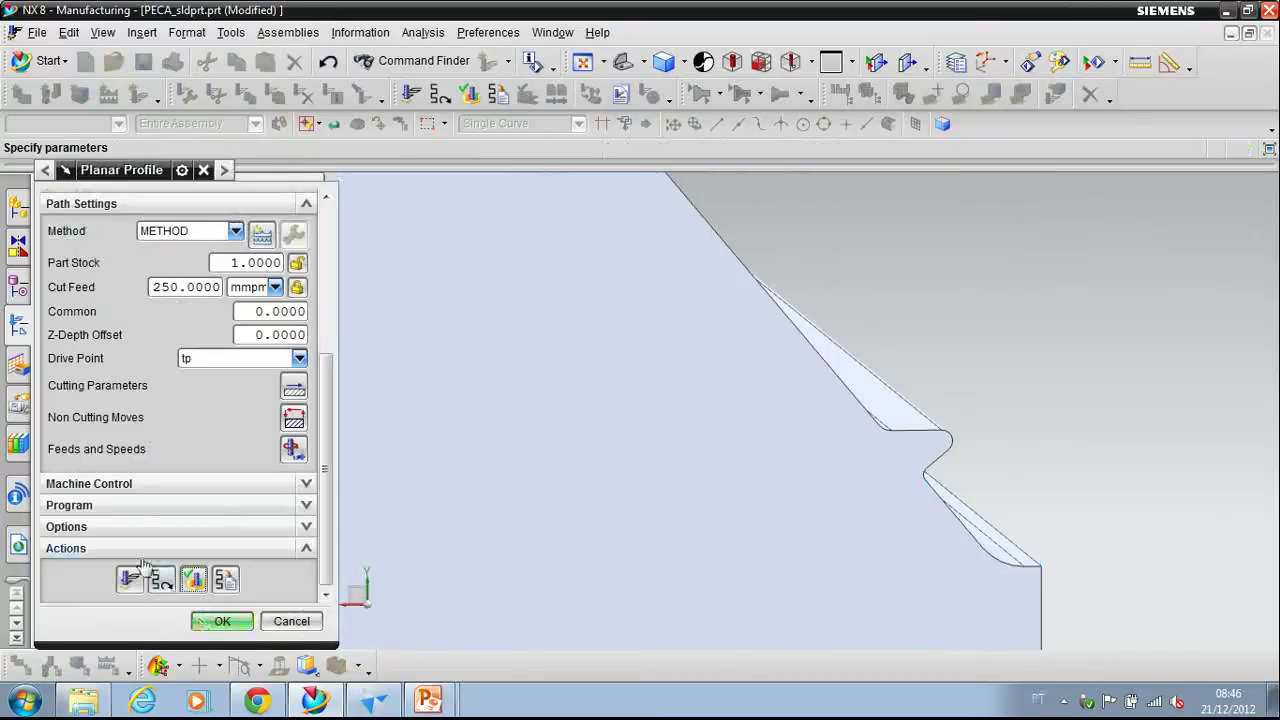